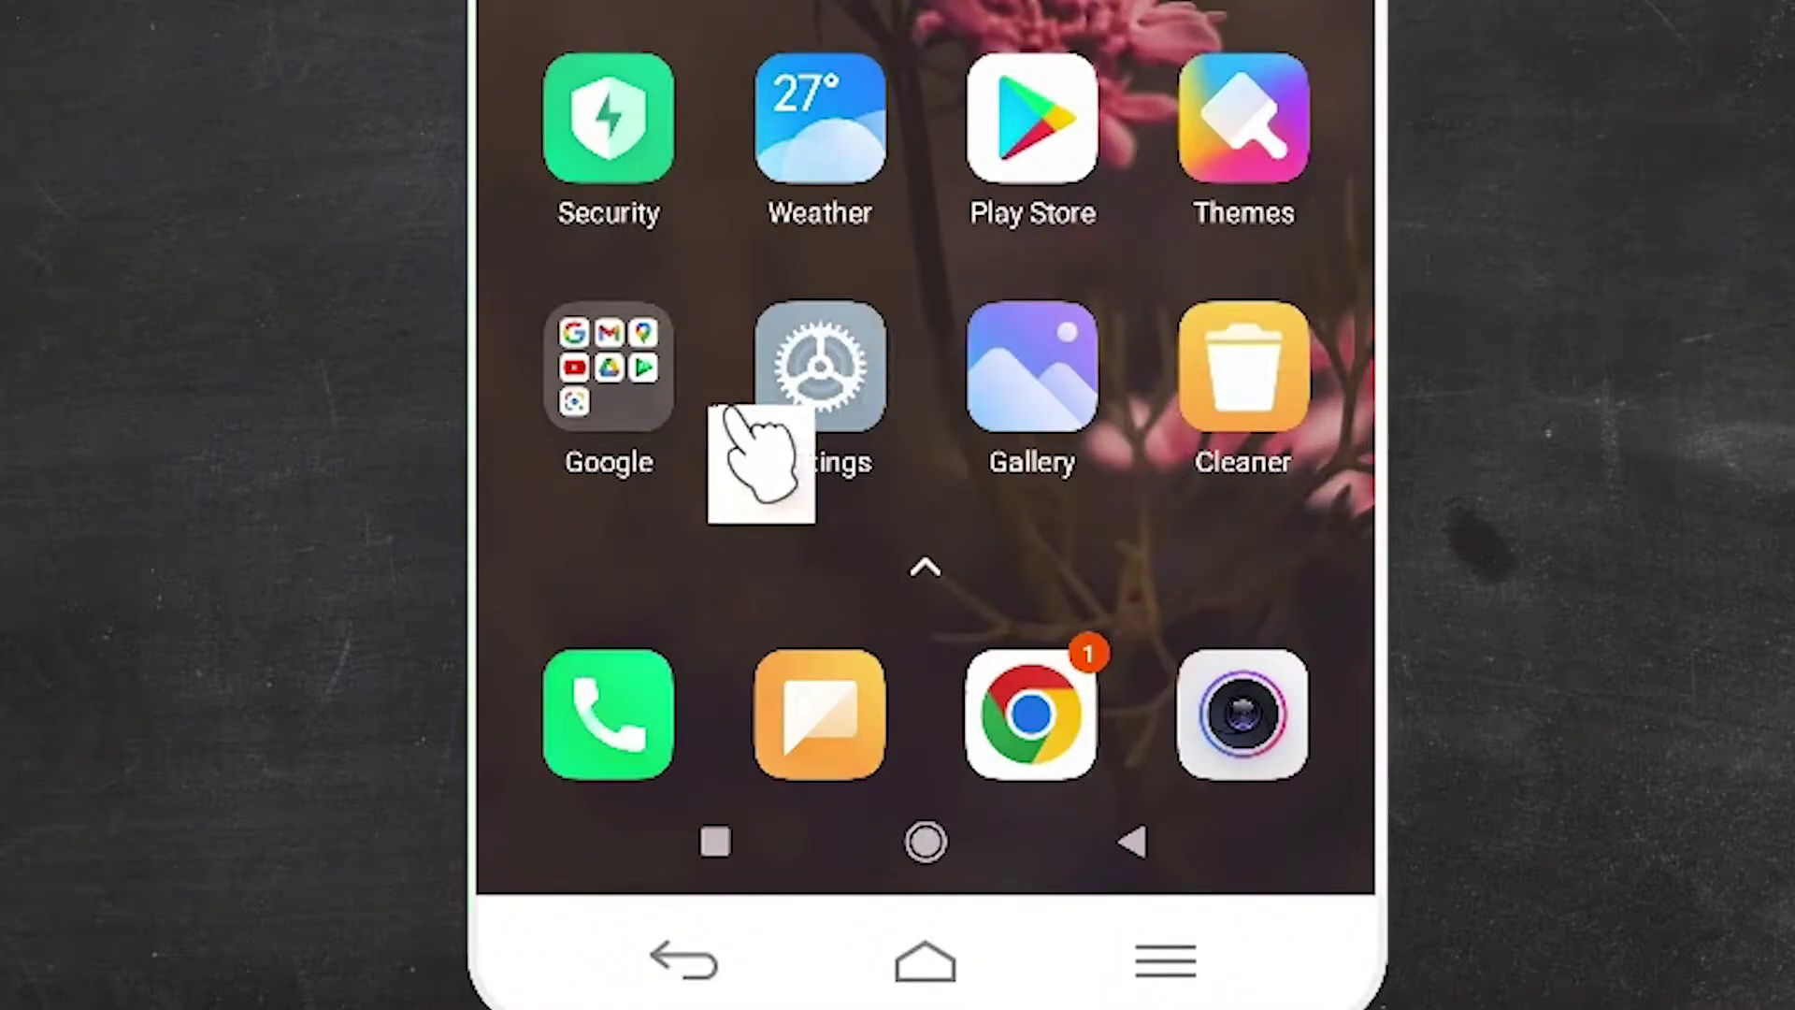
# Step: In Android Settings, scroll down and open the Google page for the signed-in account
pyautogui.click(827, 398)
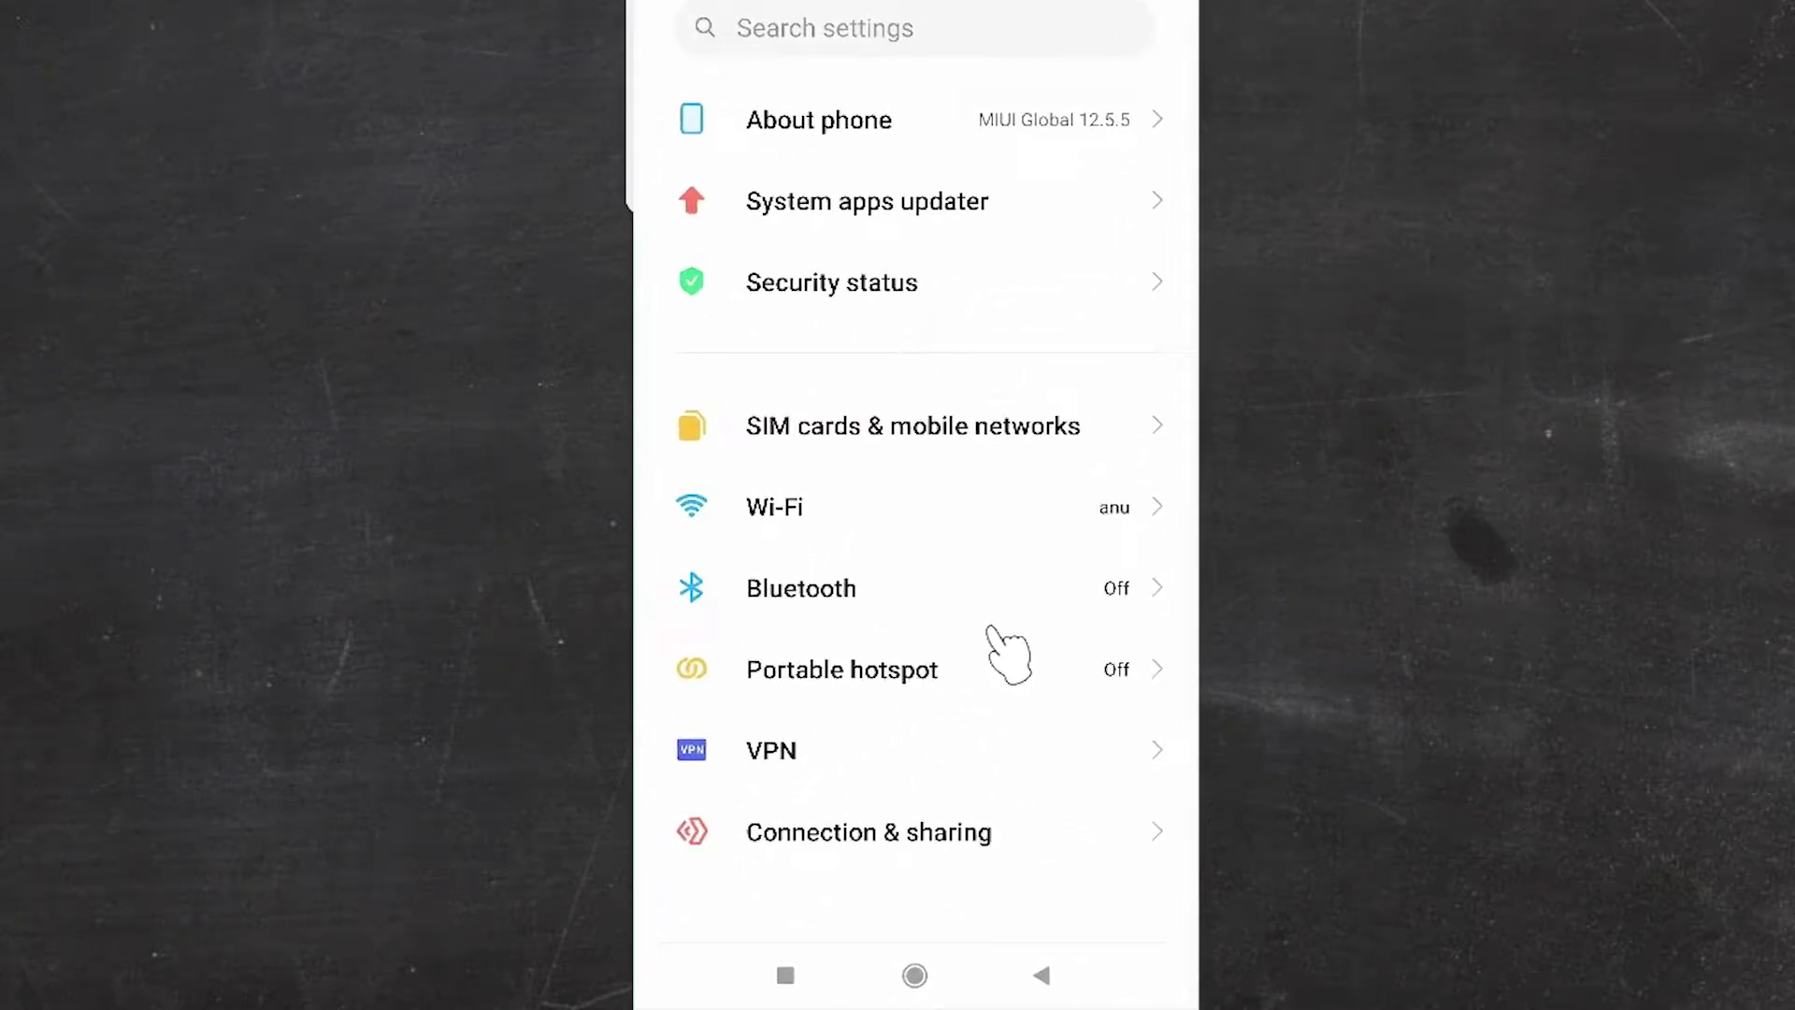
pyautogui.moveTo(949, 860); pyautogui.dragTo(941, 312)
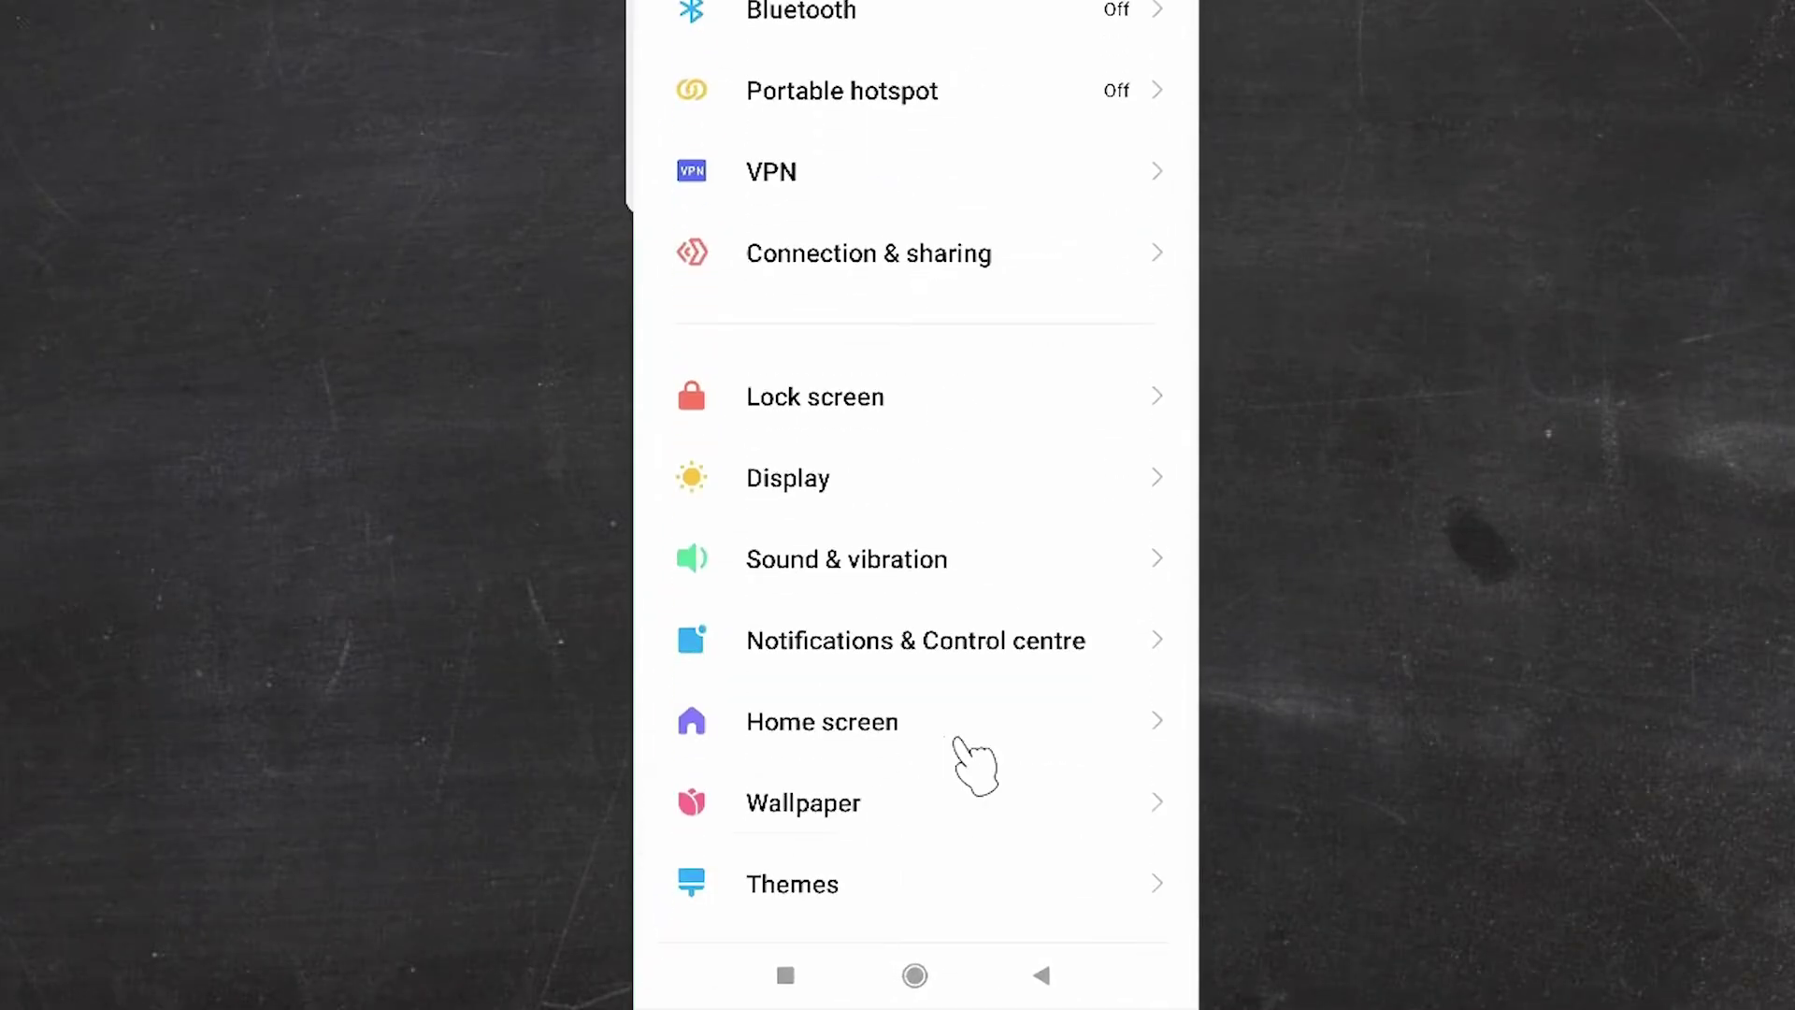
pyautogui.moveTo(973, 761); pyautogui.dragTo(922, 401)
pyautogui.moveTo(975, 788); pyautogui.dragTo(978, 328)
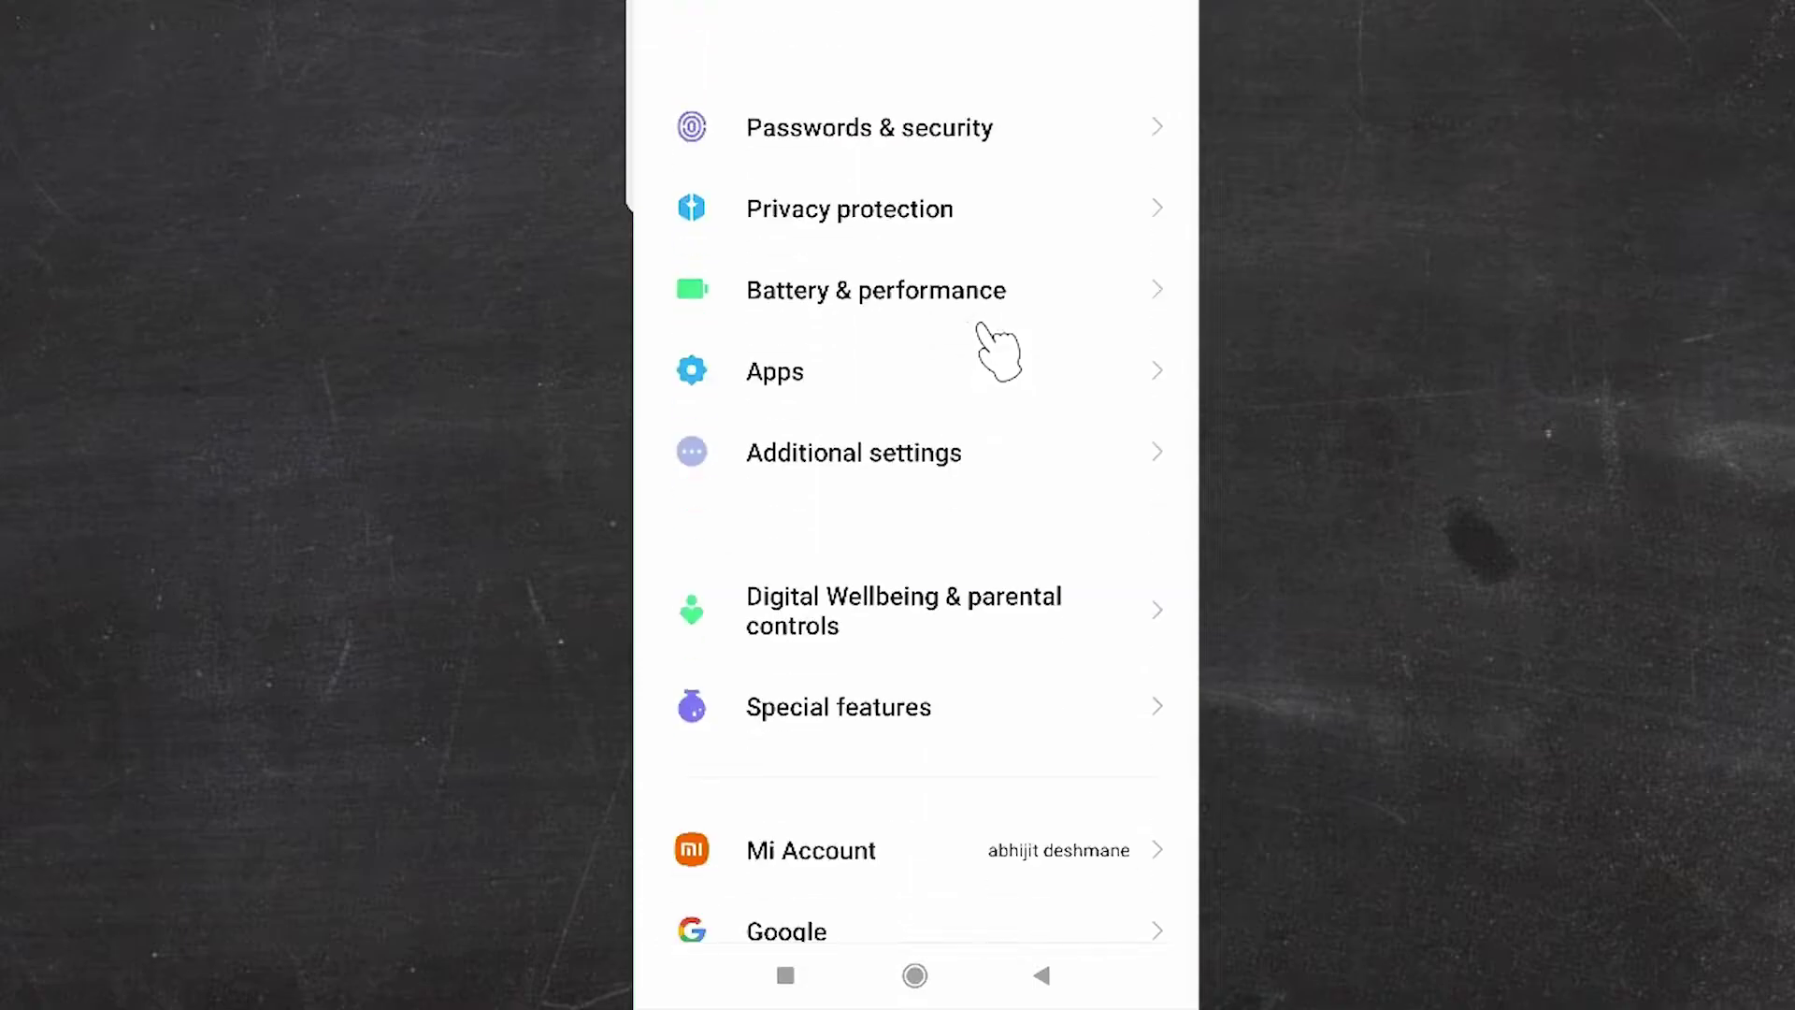
pyautogui.moveTo(921, 566); pyautogui.dragTo(917, 284)
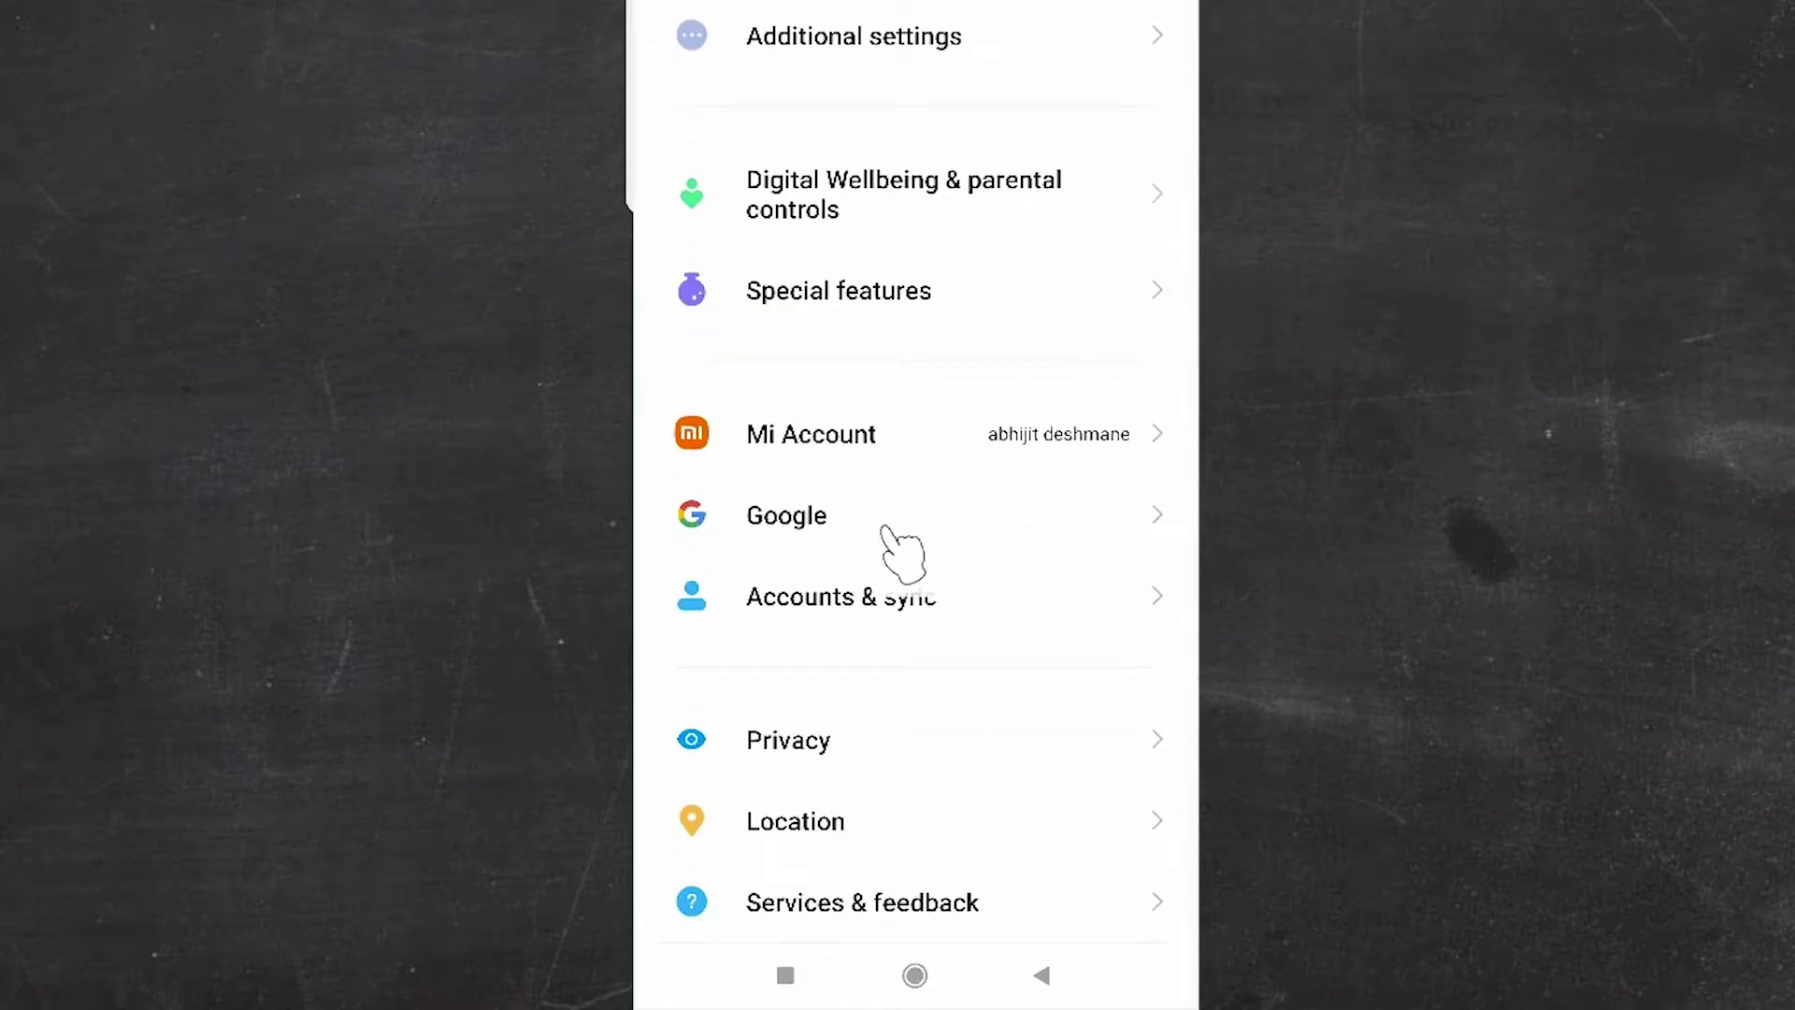
pyautogui.click(763, 514)
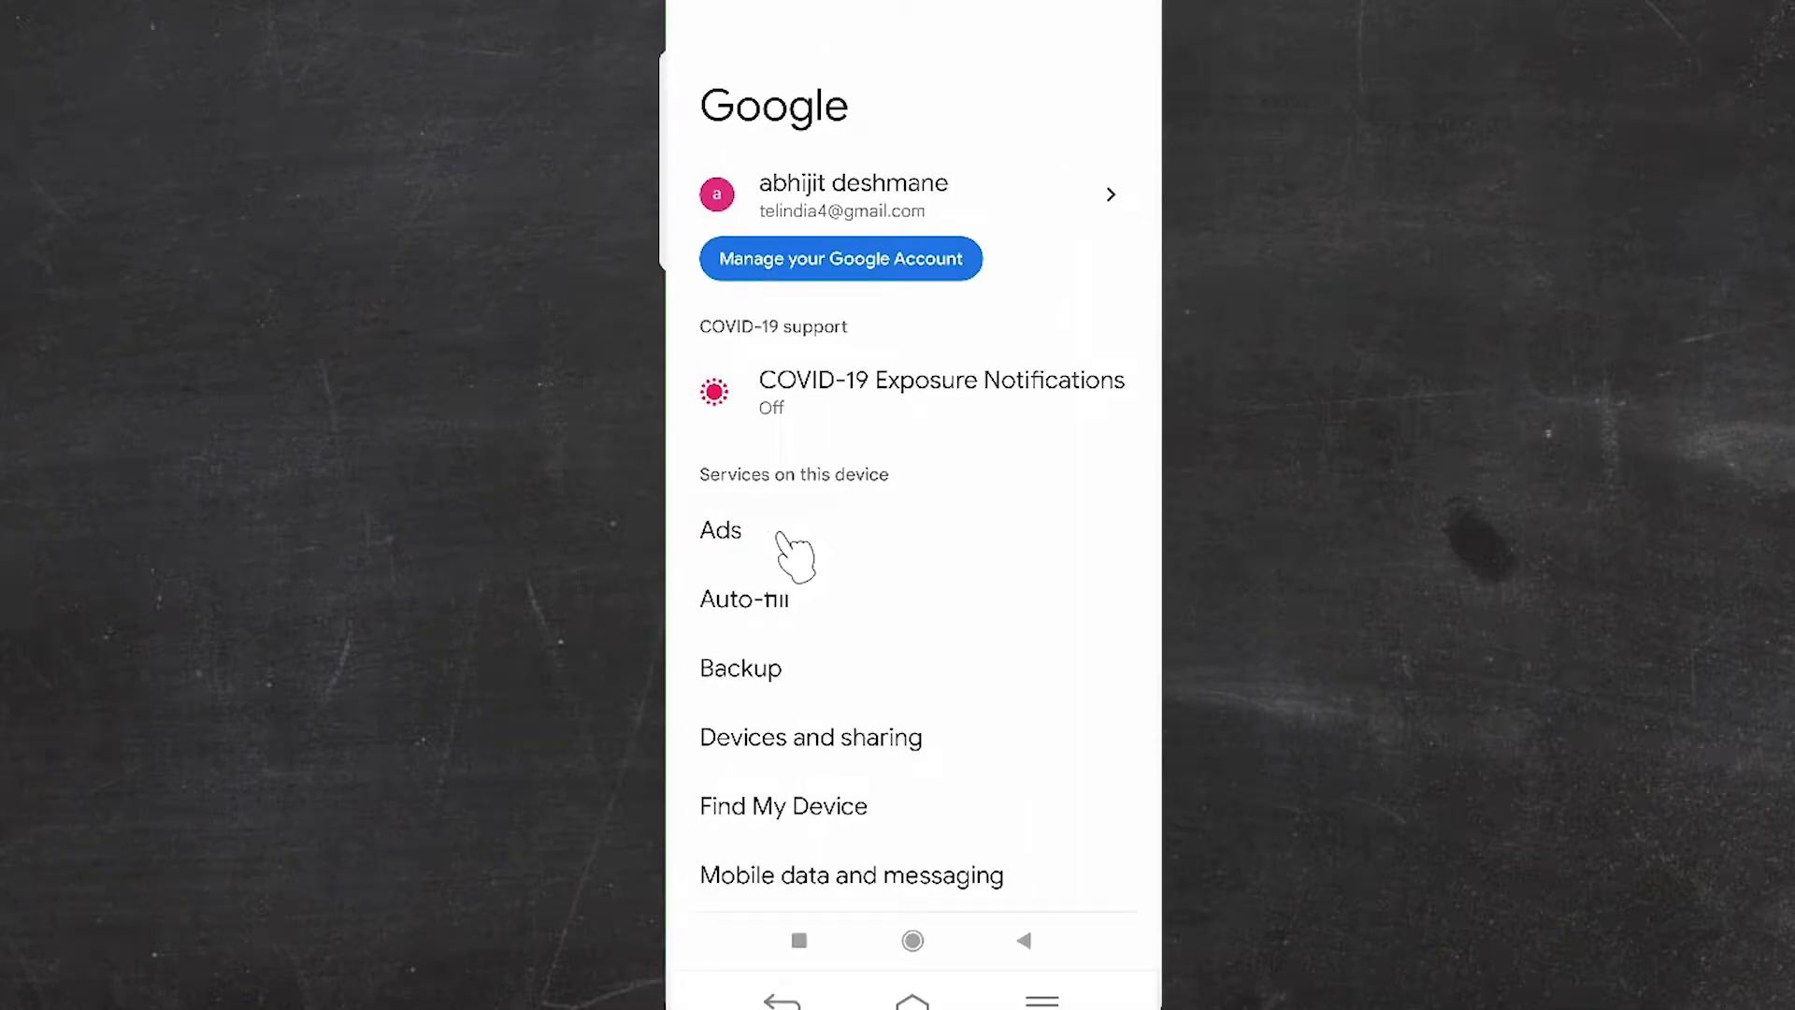
pyautogui.click(782, 252)
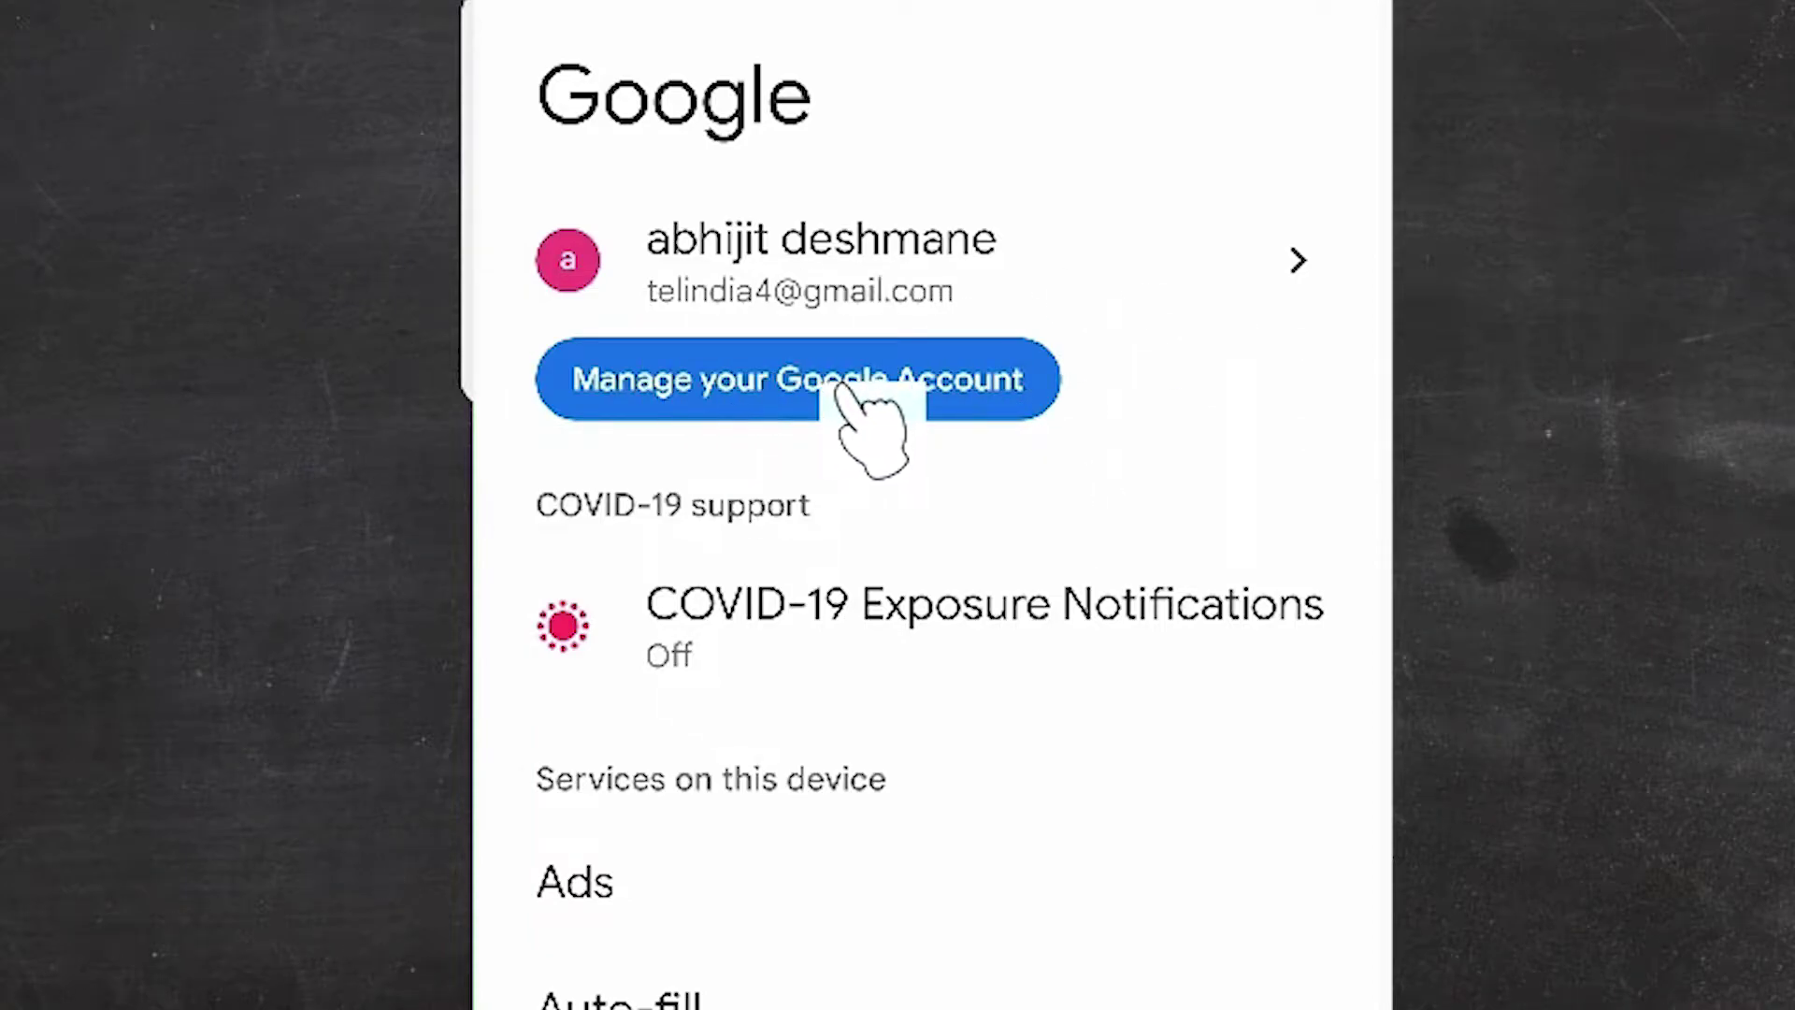
# Step: Open Manage your Google Account and go to People and sharing, showing 73 contacts
pyautogui.click(935, 400)
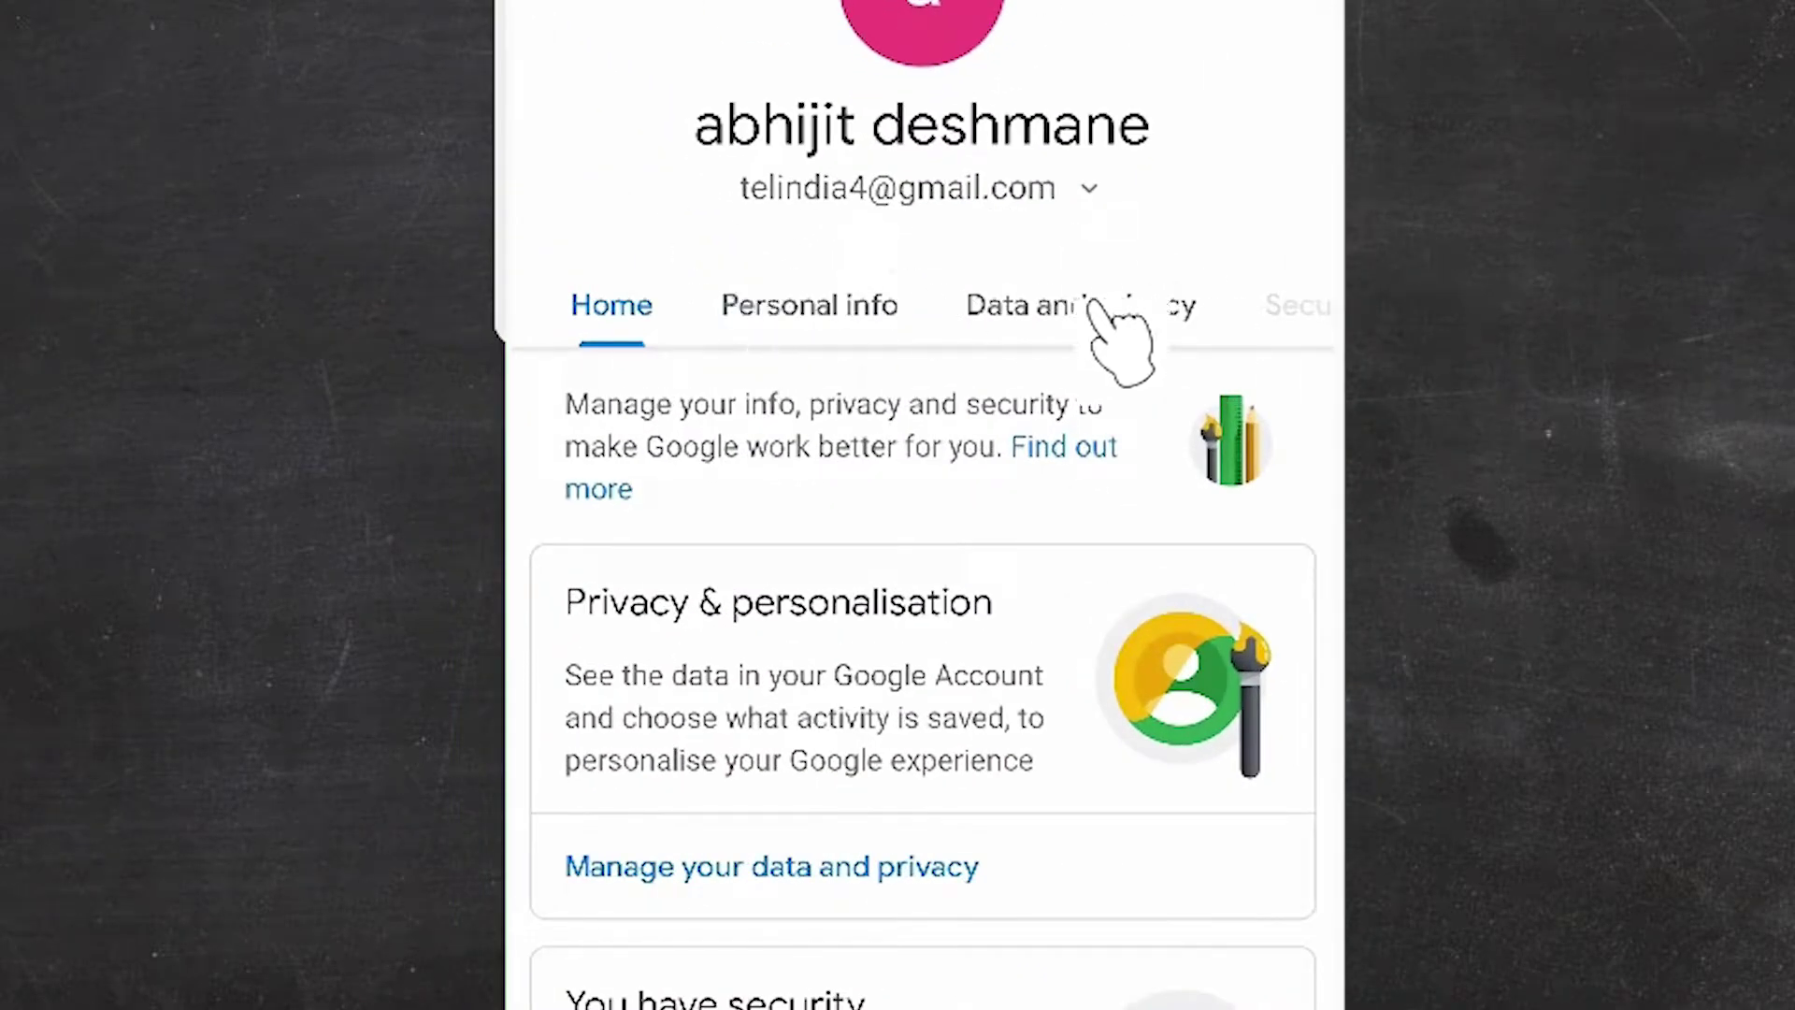
pyautogui.click(1122, 307)
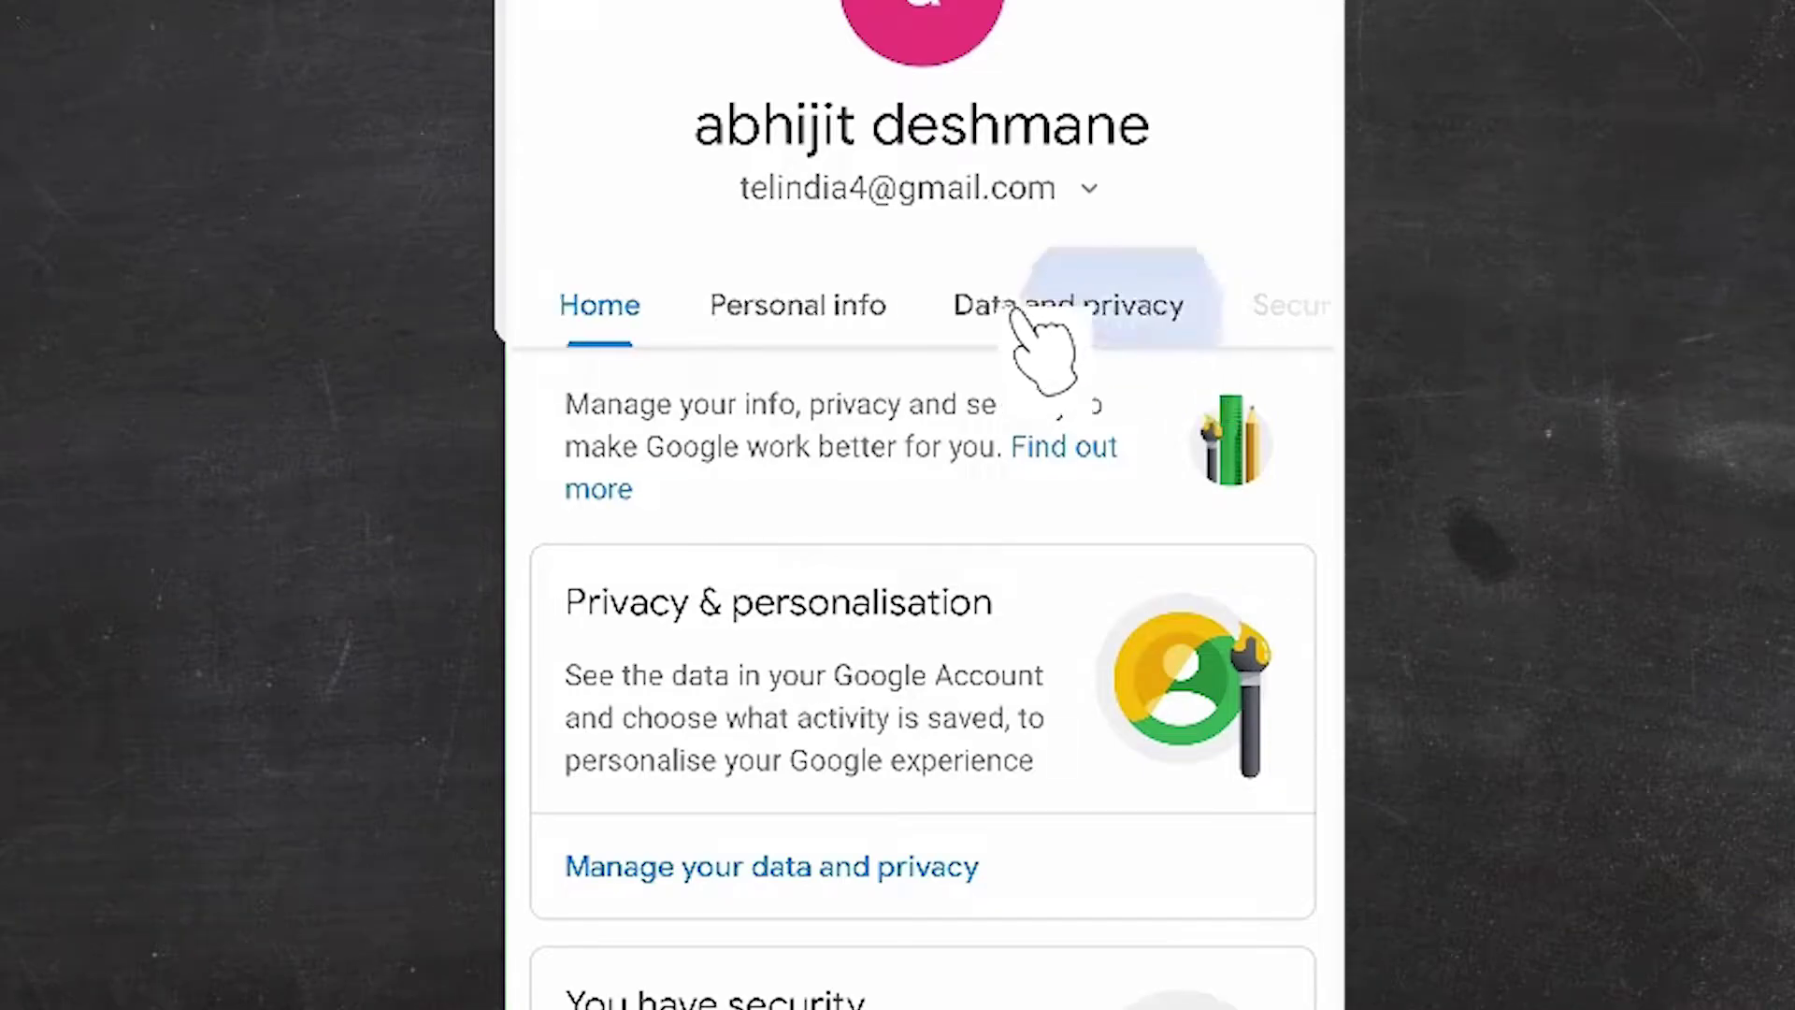
pyautogui.moveTo(1038, 314); pyautogui.dragTo(481, 352)
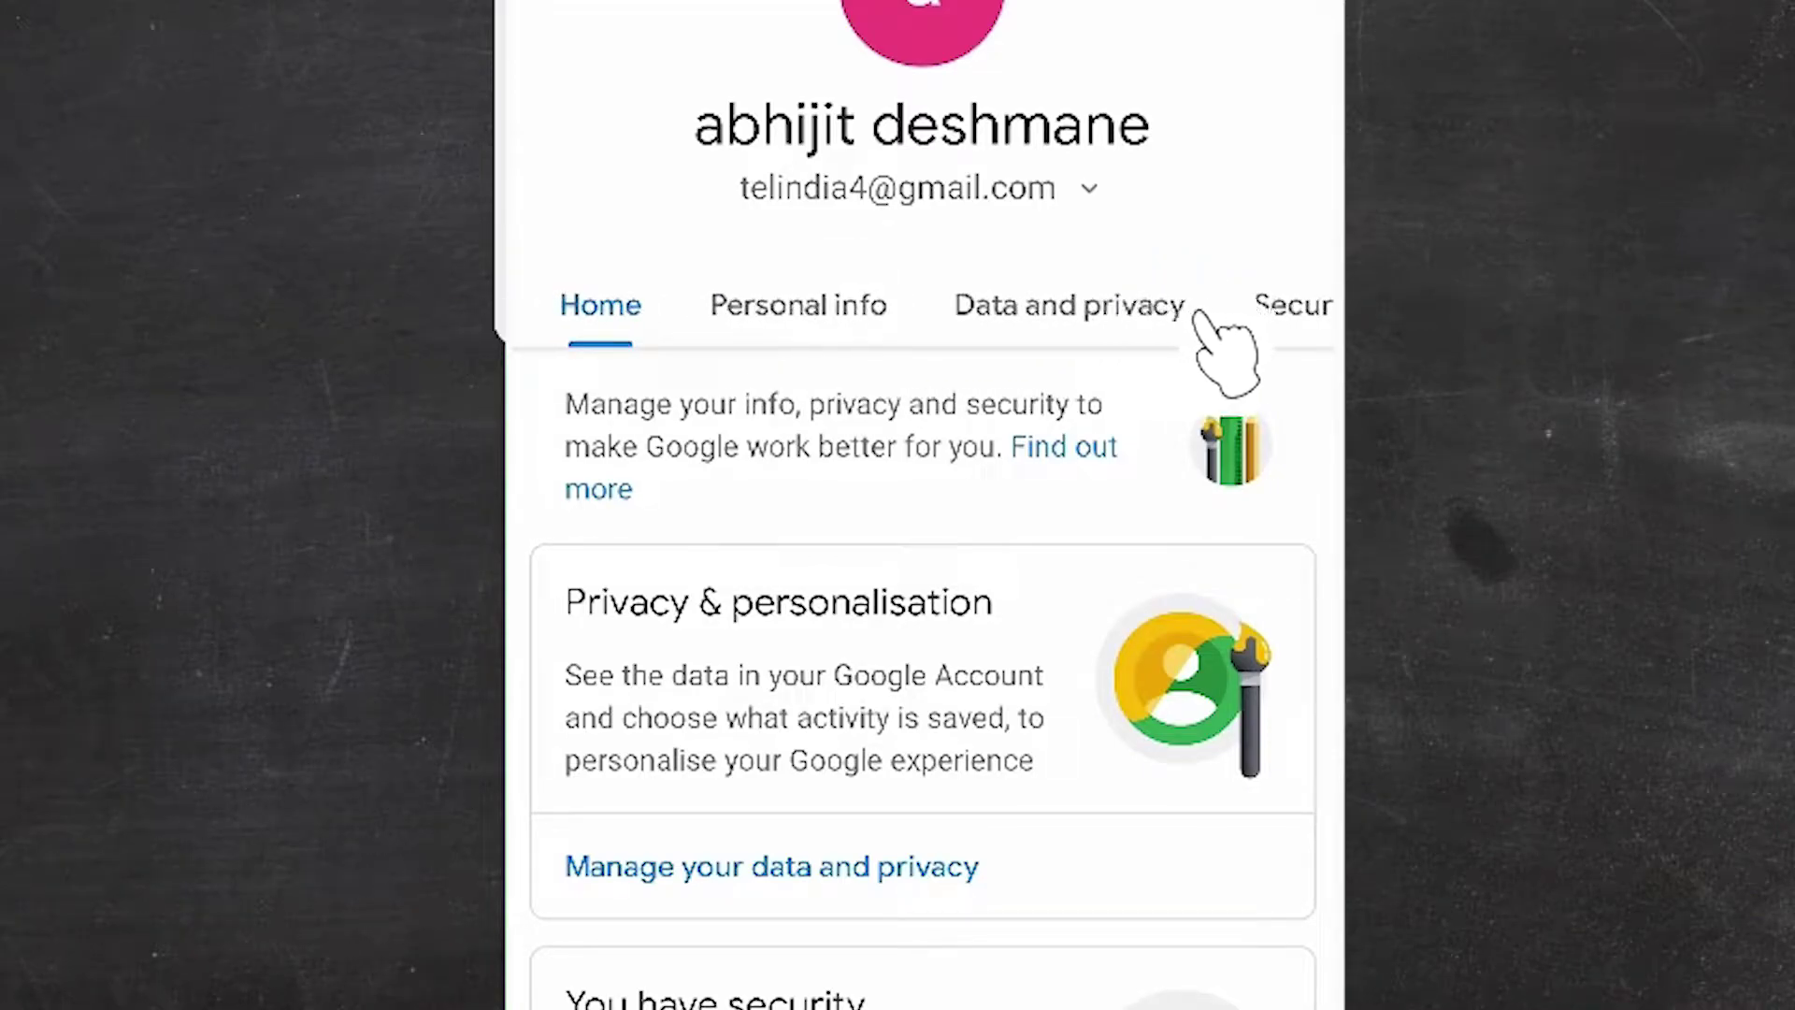
pyautogui.moveTo(1197, 318); pyautogui.dragTo(533, 313)
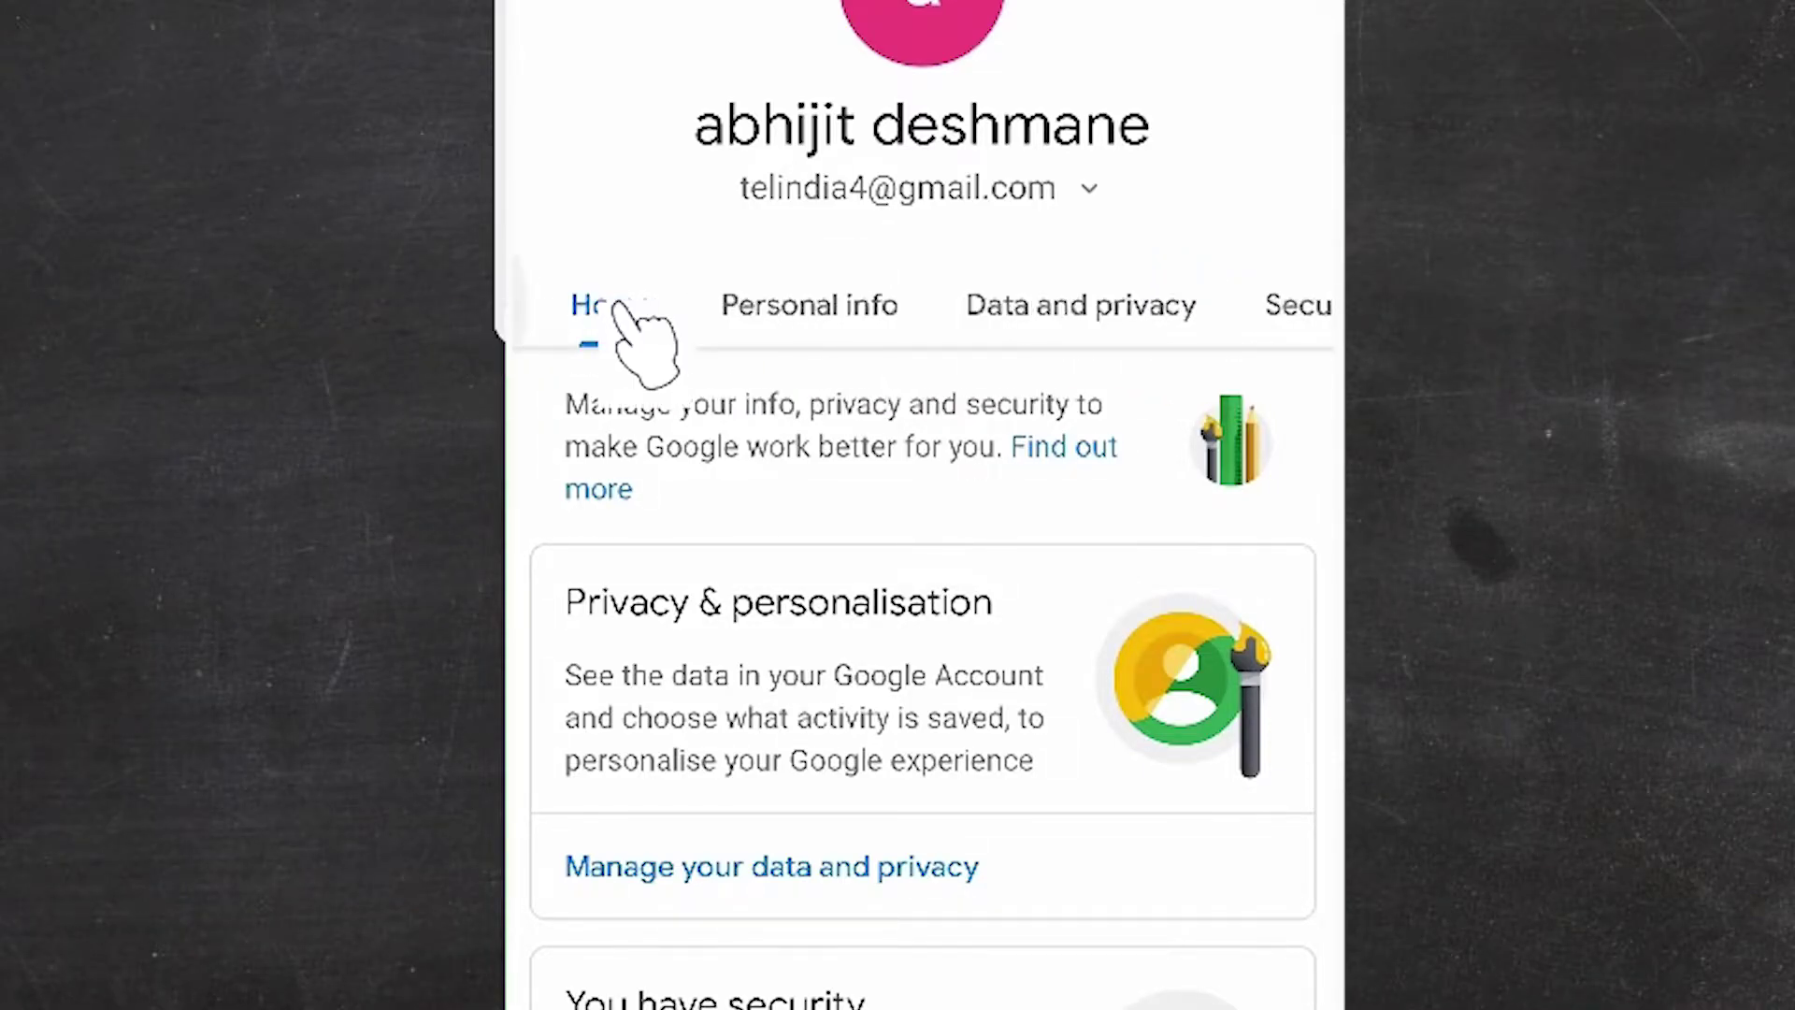
pyautogui.moveTo(1262, 313); pyautogui.dragTo(949, 308)
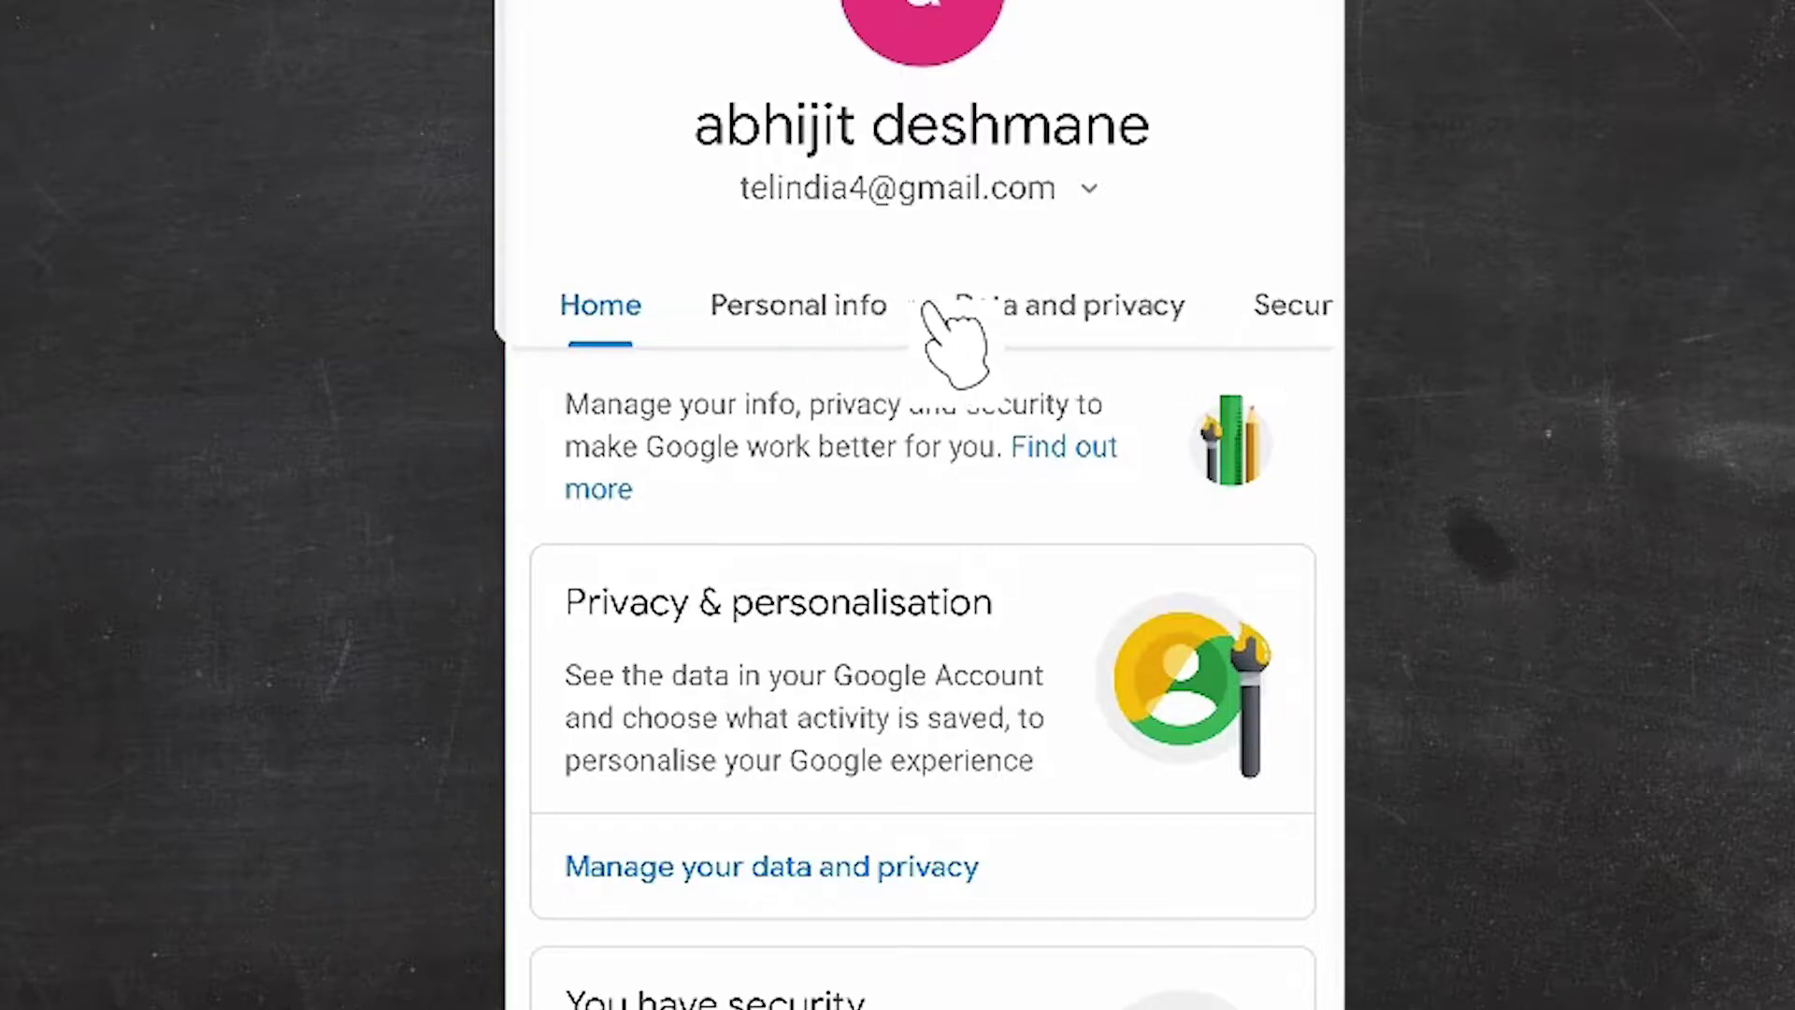
pyautogui.moveTo(1176, 294); pyautogui.dragTo(696, 301)
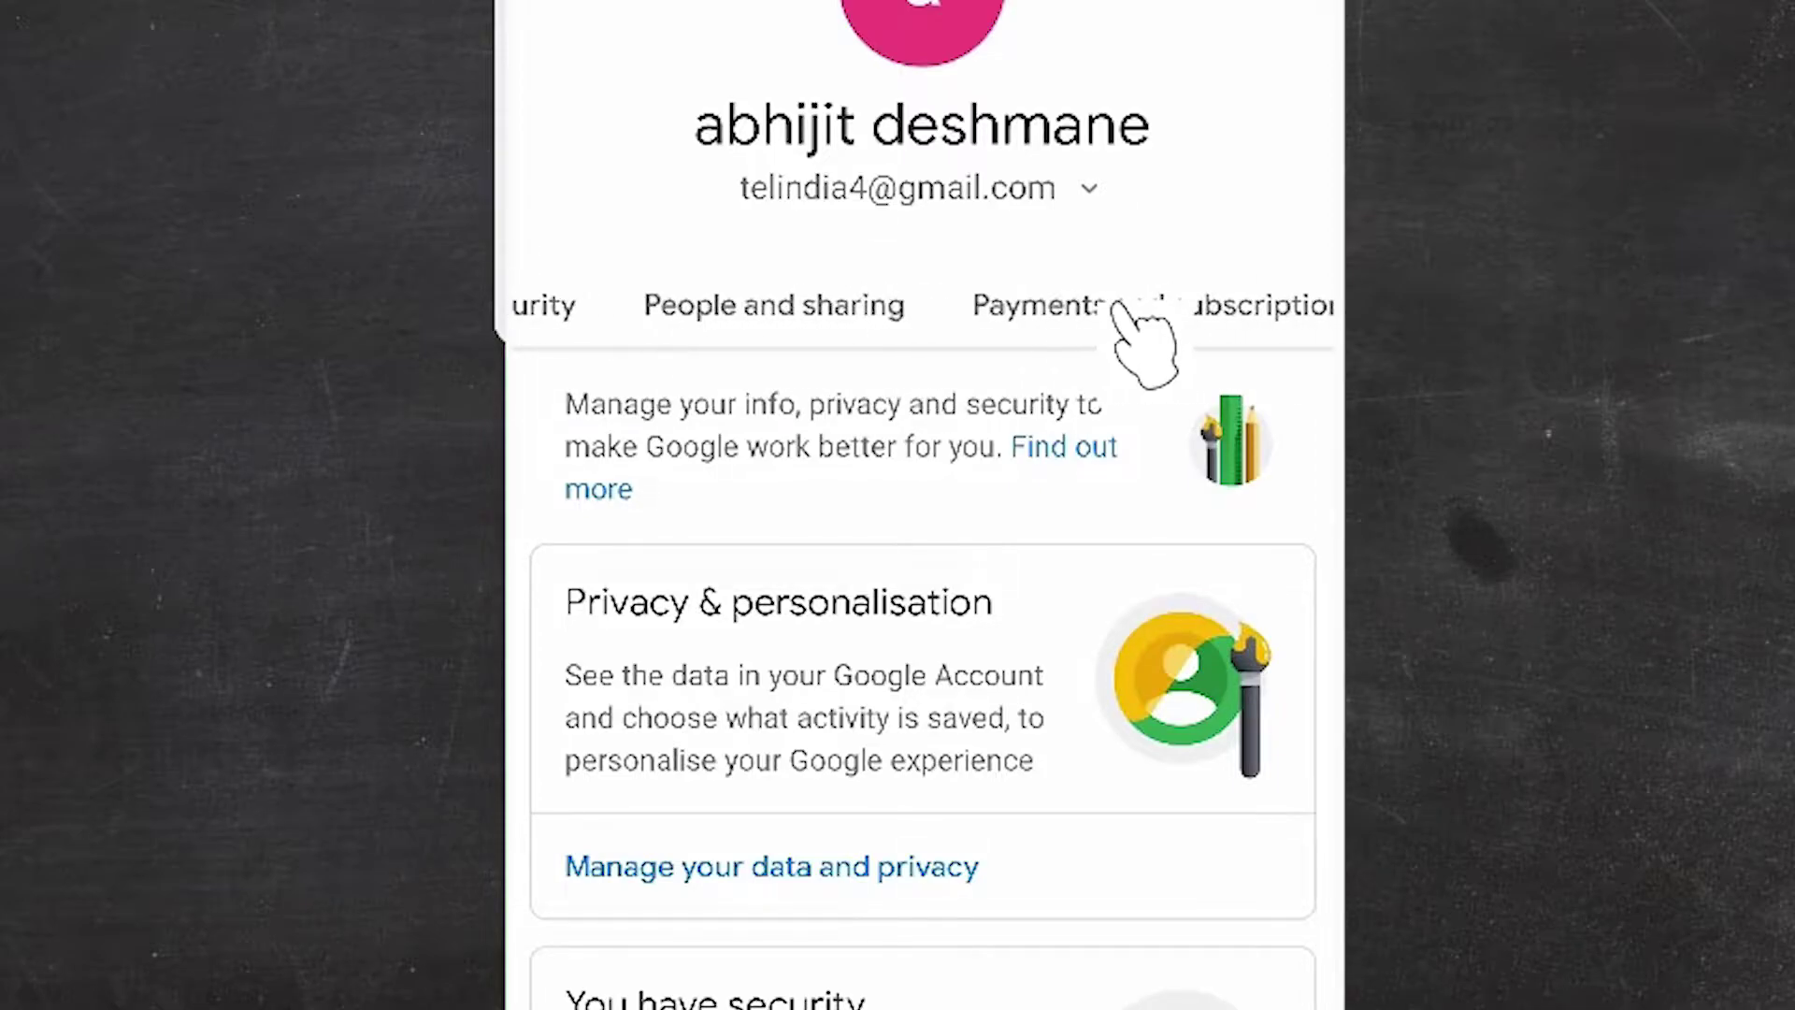
pyautogui.click(769, 310)
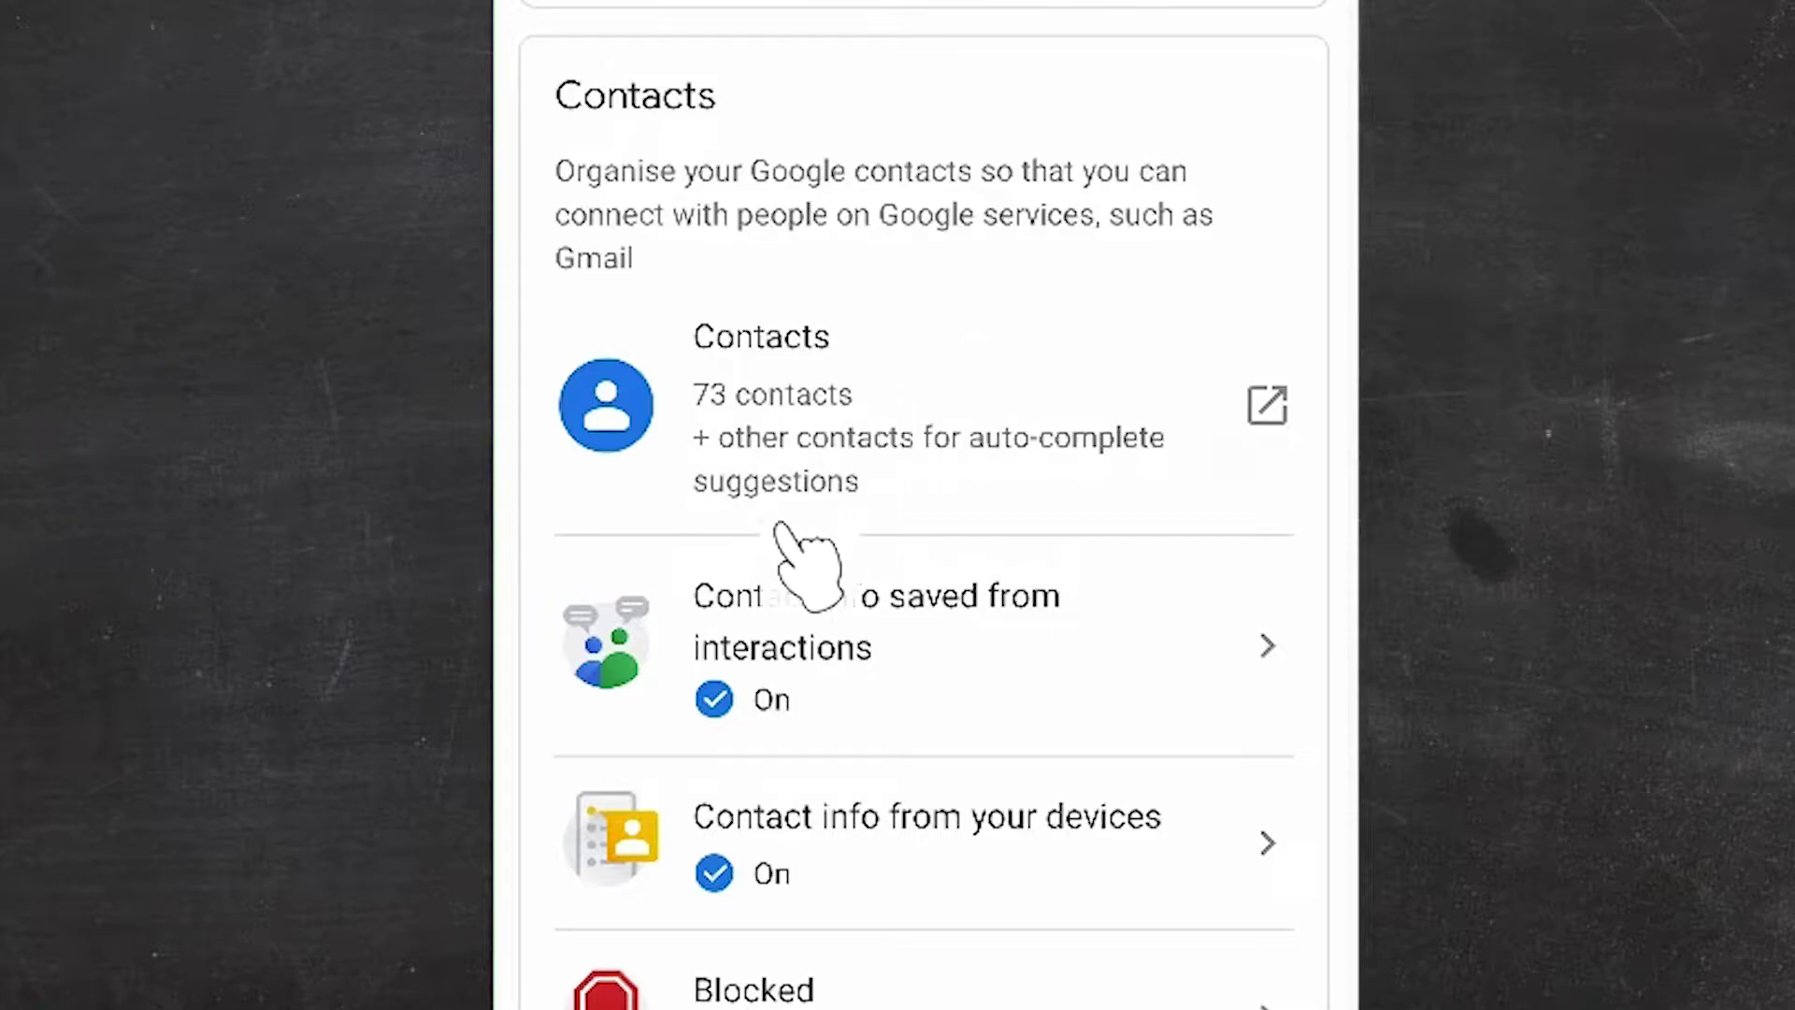
# Step: Open the Contacts card's list of 73 contacts at contacts.google.com in Chrome
pyautogui.click(785, 416)
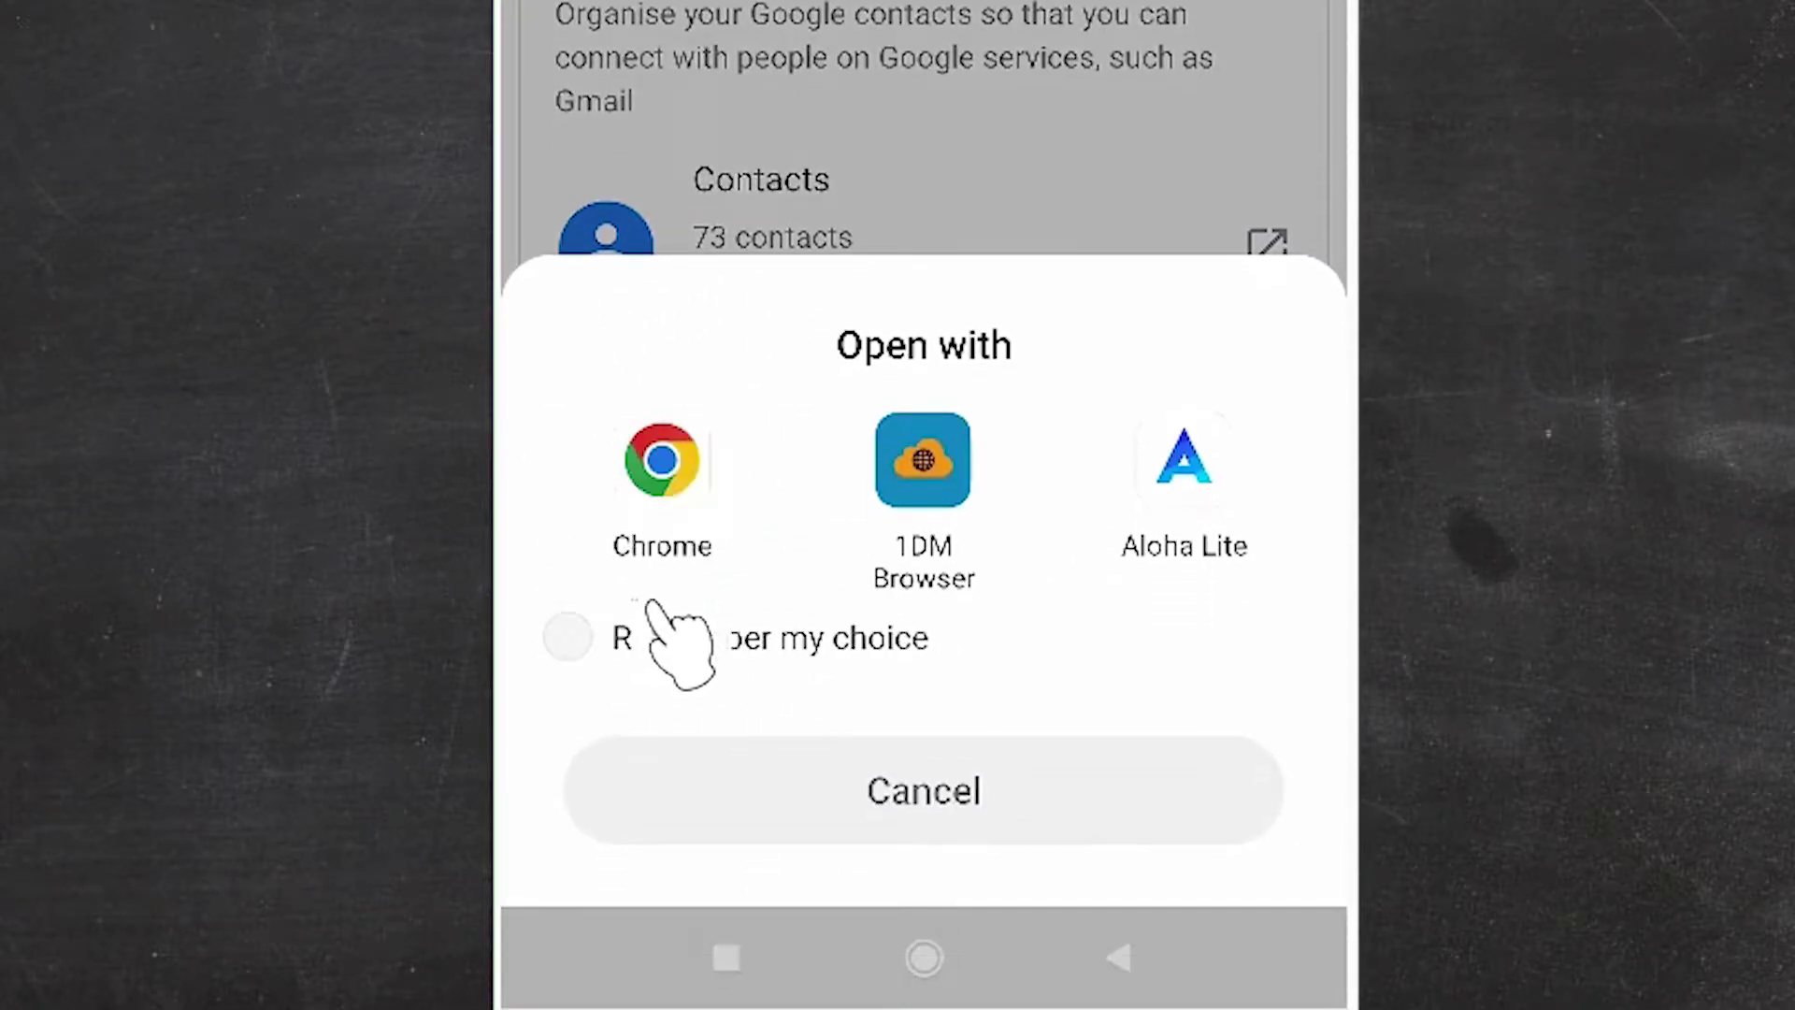
pyautogui.click(666, 468)
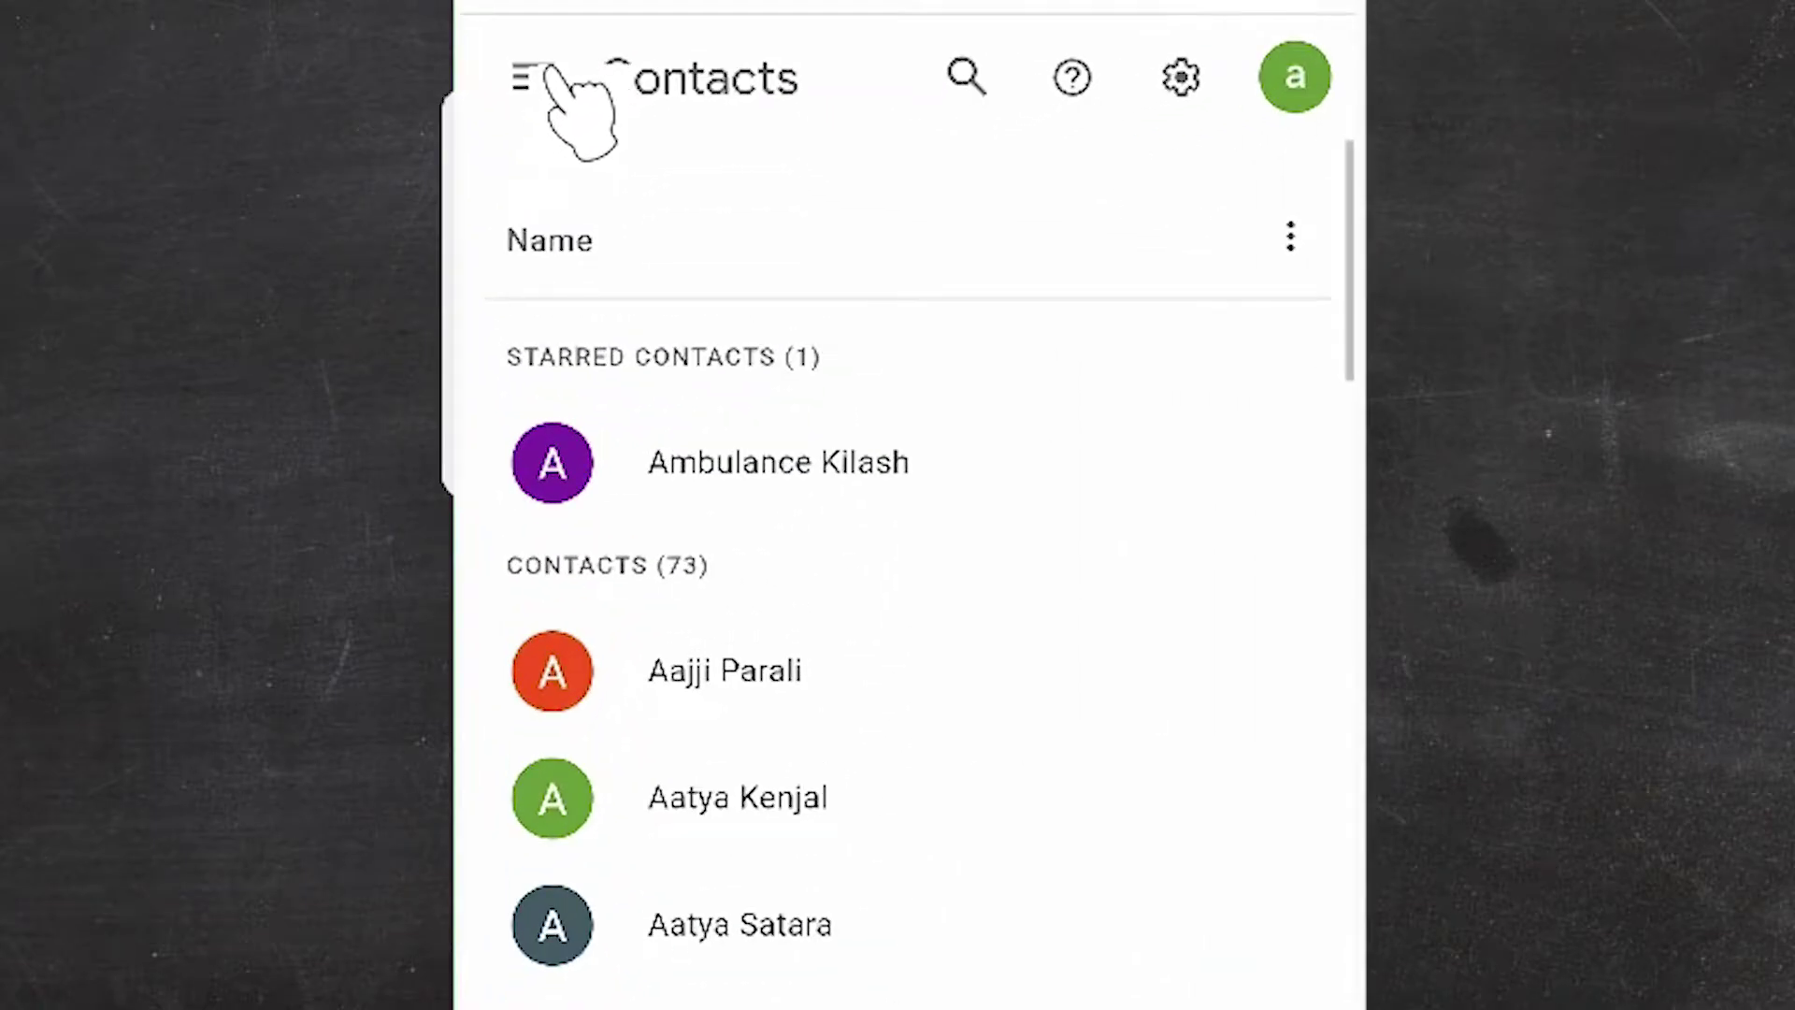
# Step: Select the starred contact to enter selection mode in Google Contacts
pyautogui.click(535, 74)
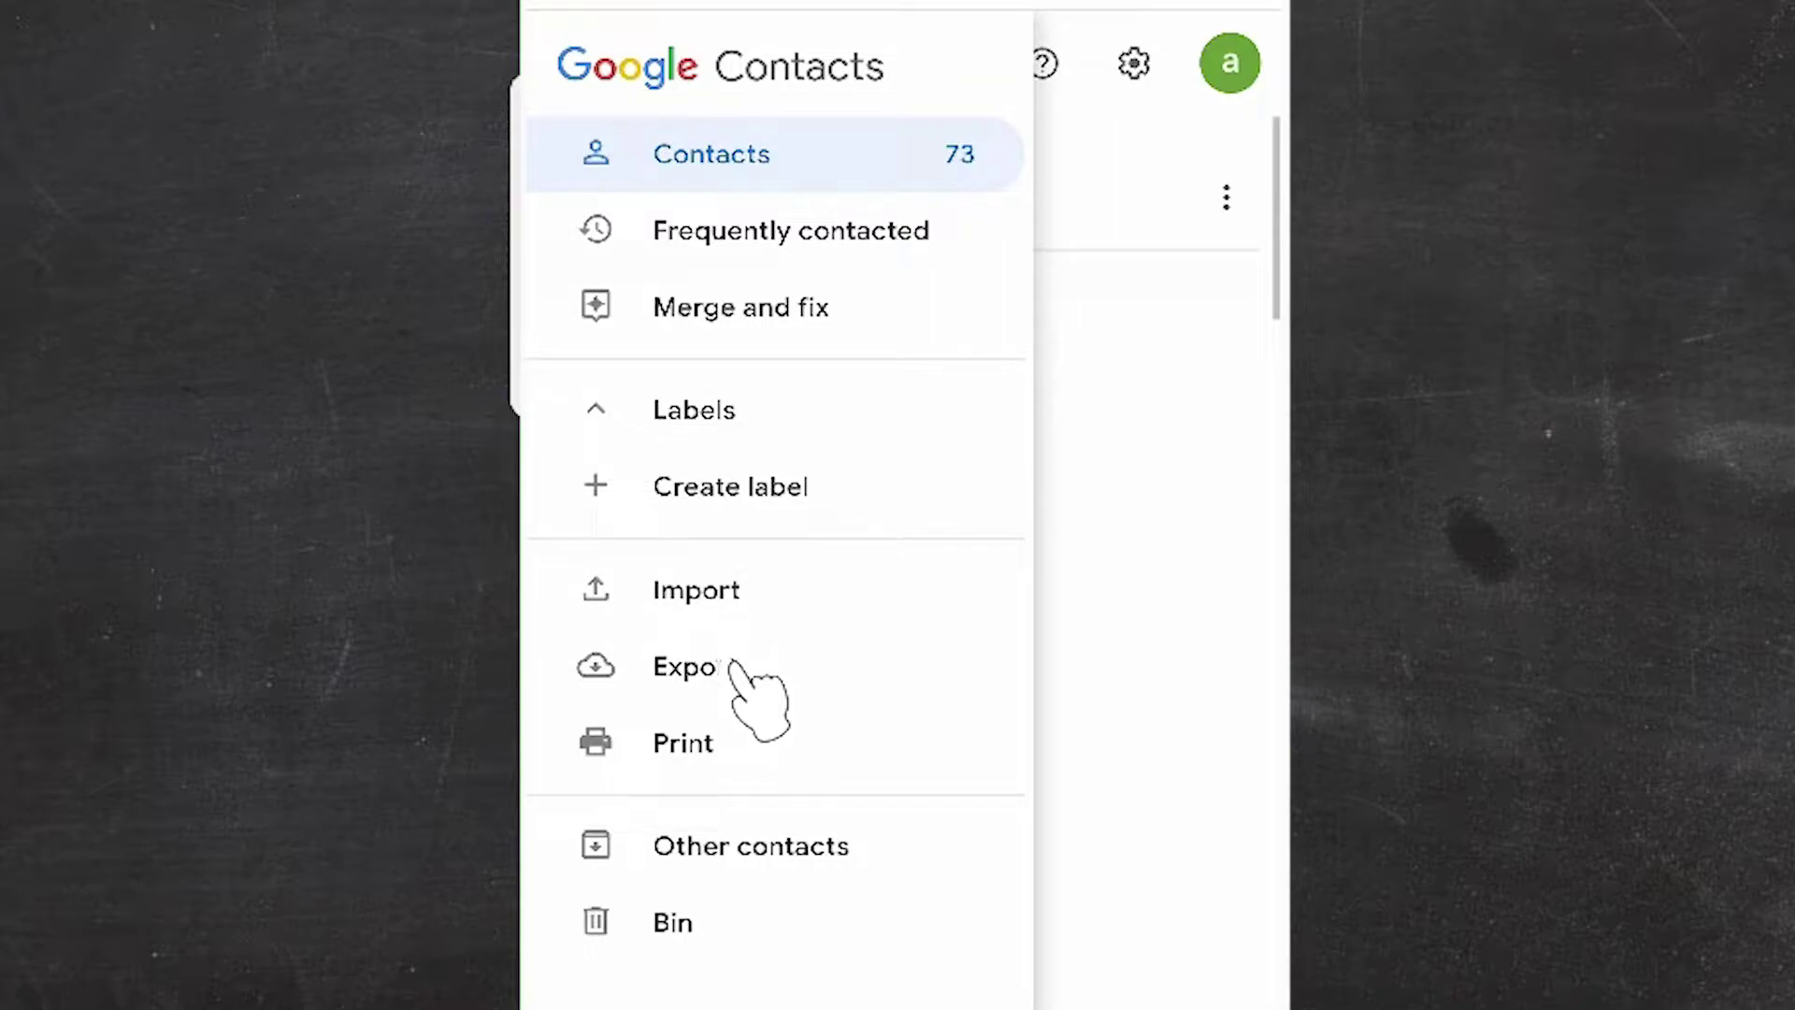
pyautogui.click(1127, 150)
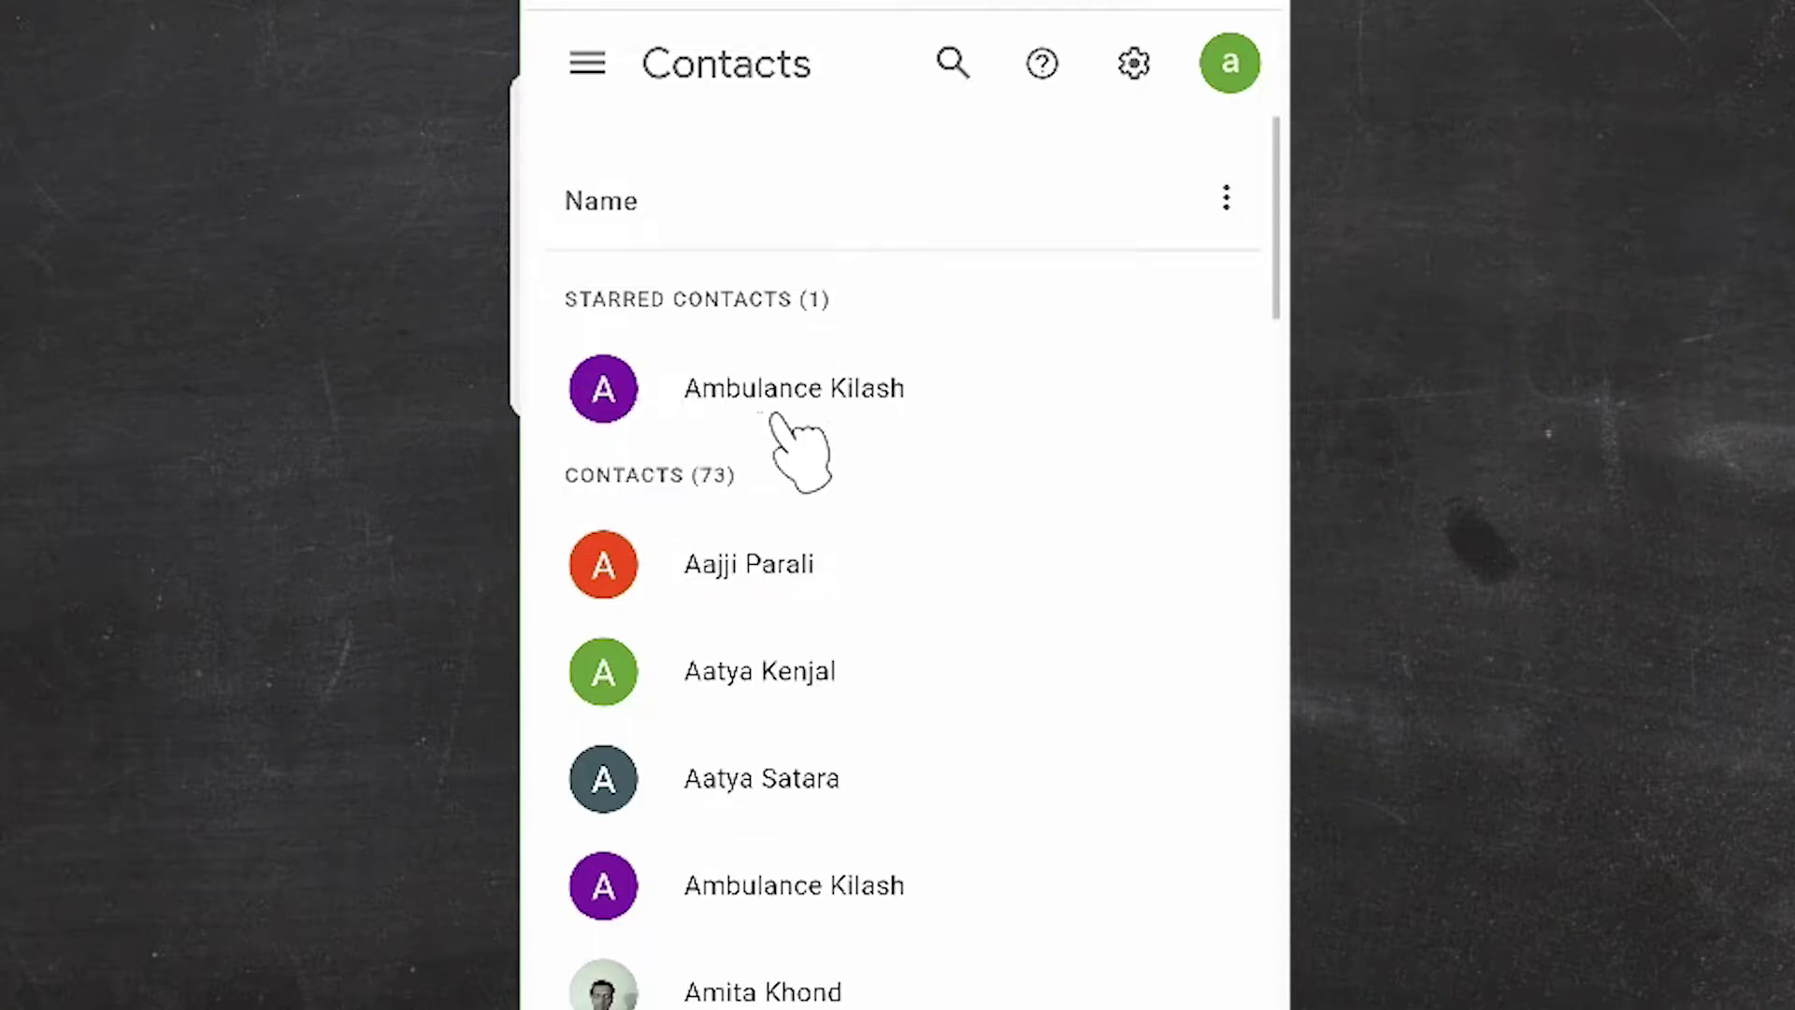
pyautogui.click(589, 388)
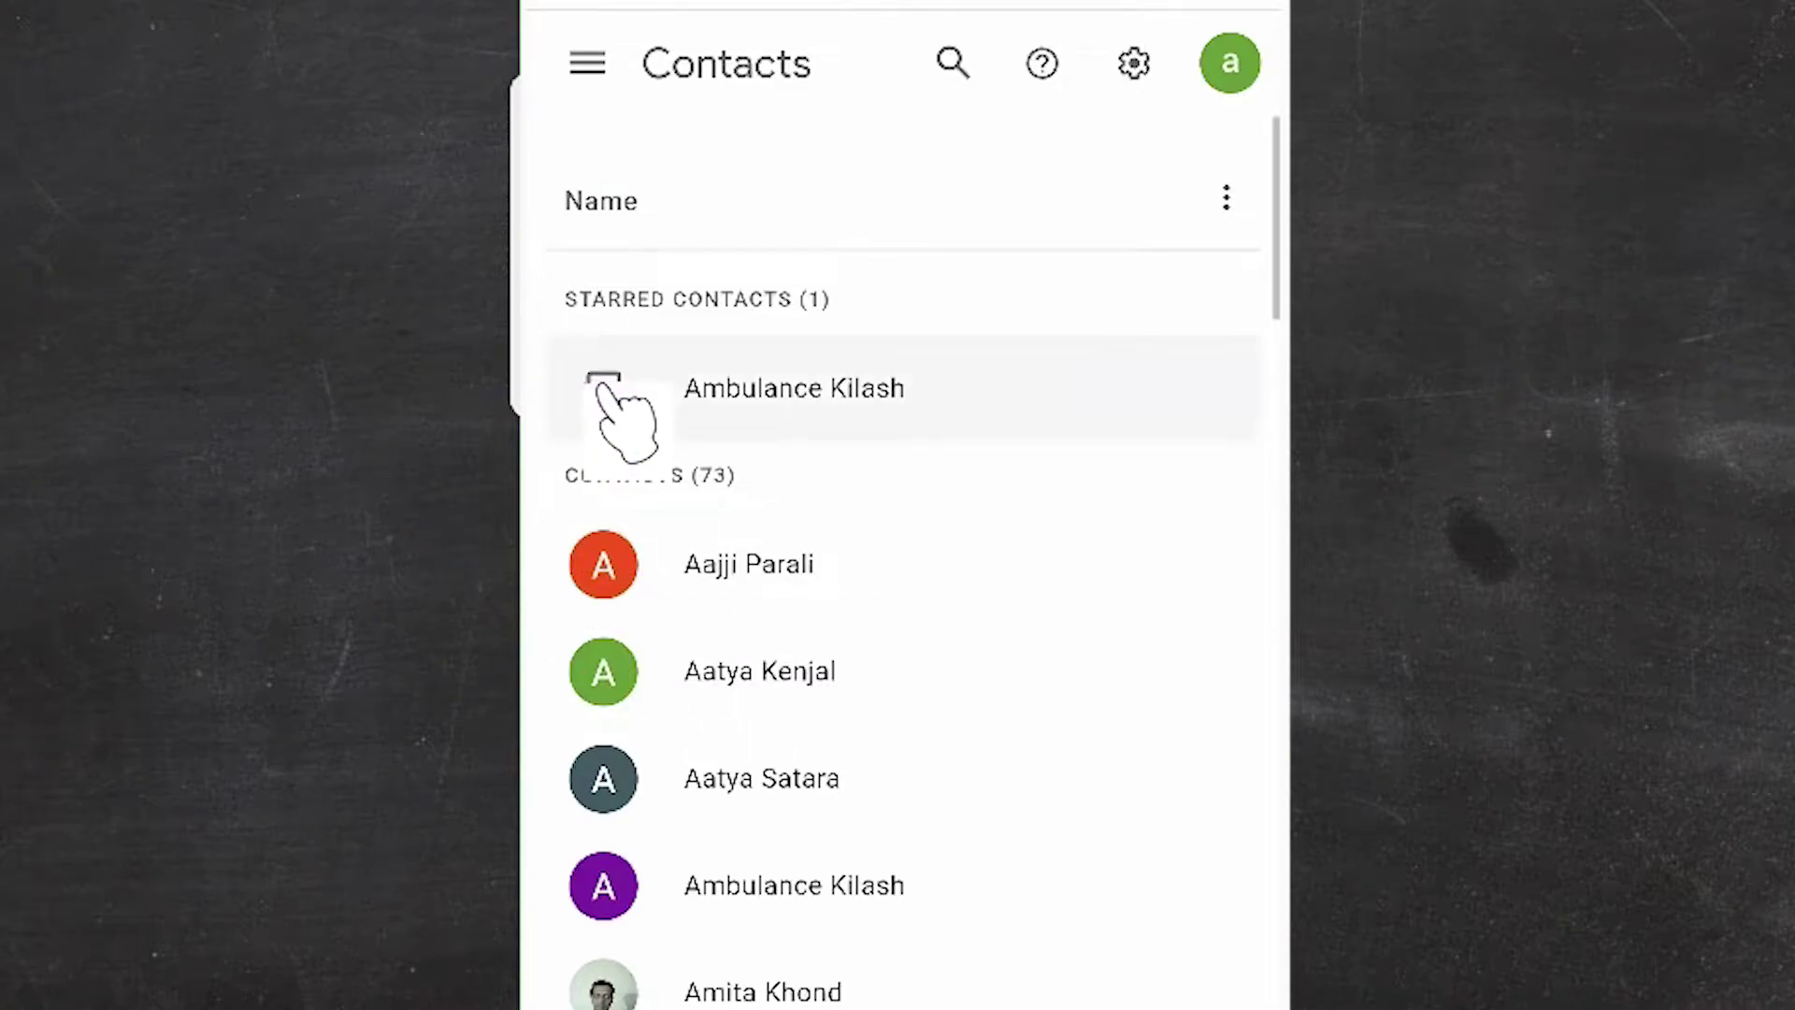
pyautogui.doubleClick(602, 386)
pyautogui.click(603, 388)
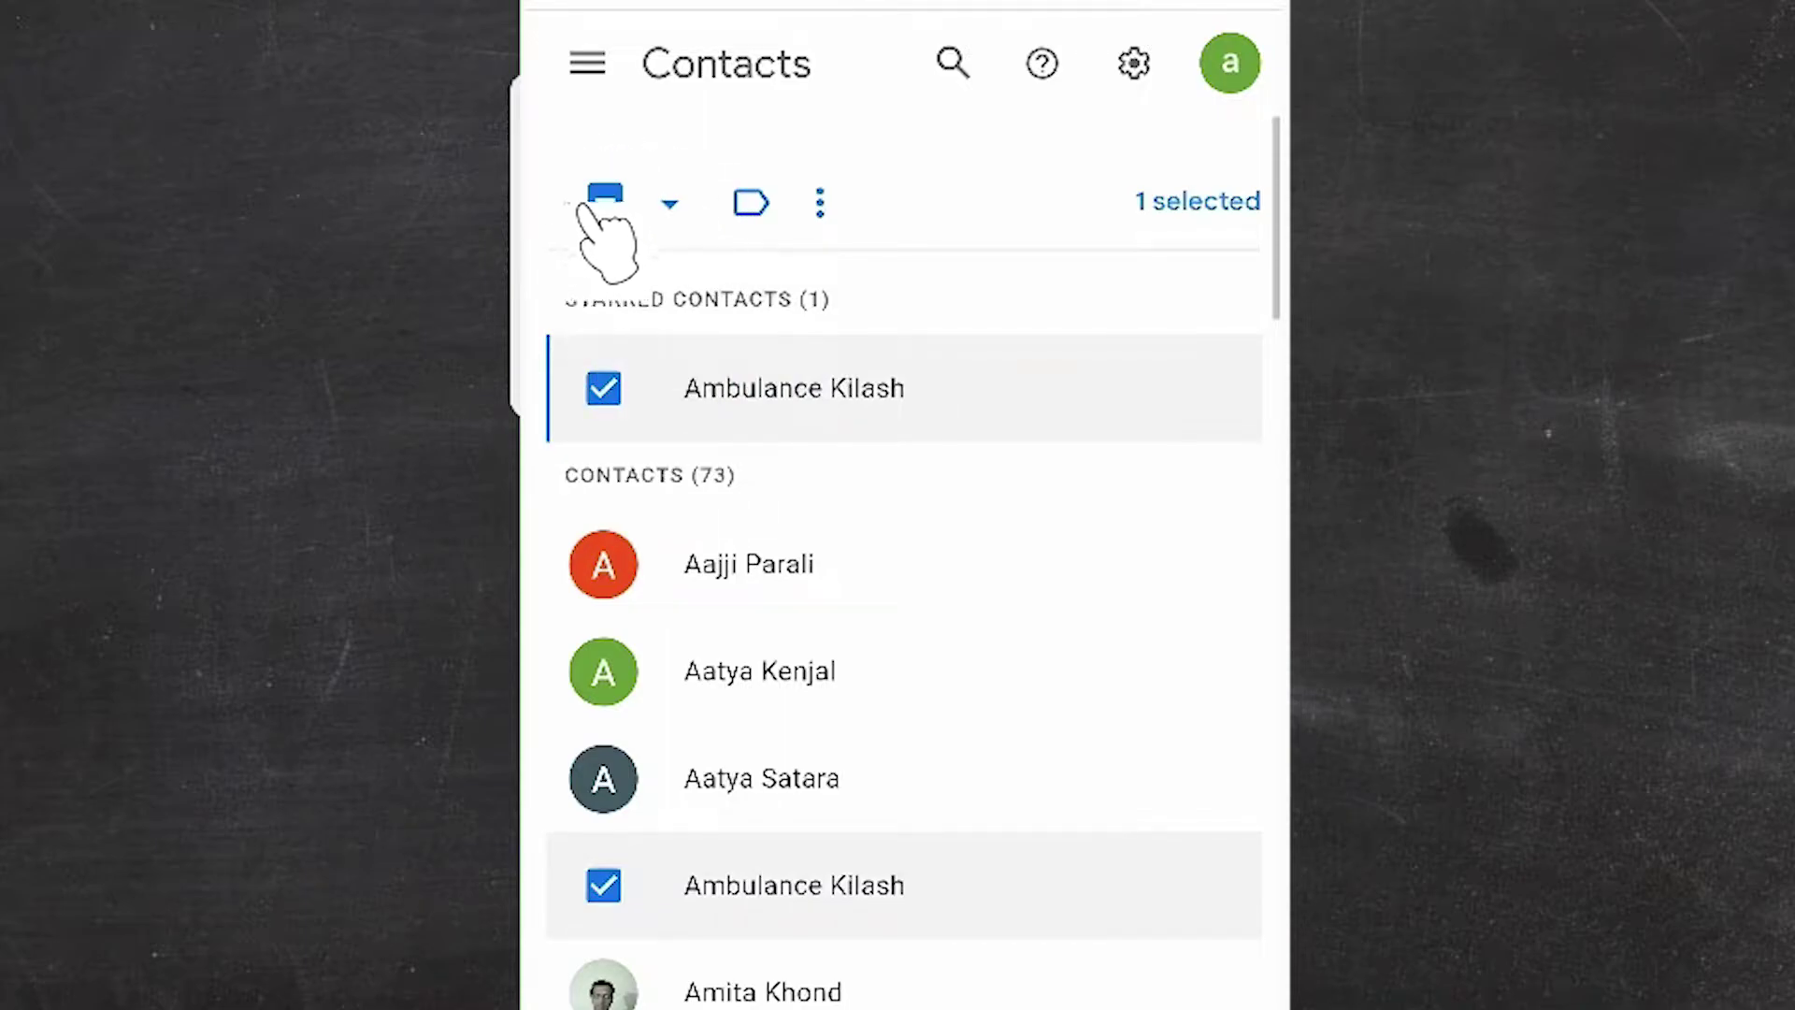
# Step: Select all 73 contacts and open Export from the three-dot menu
pyautogui.click(671, 200)
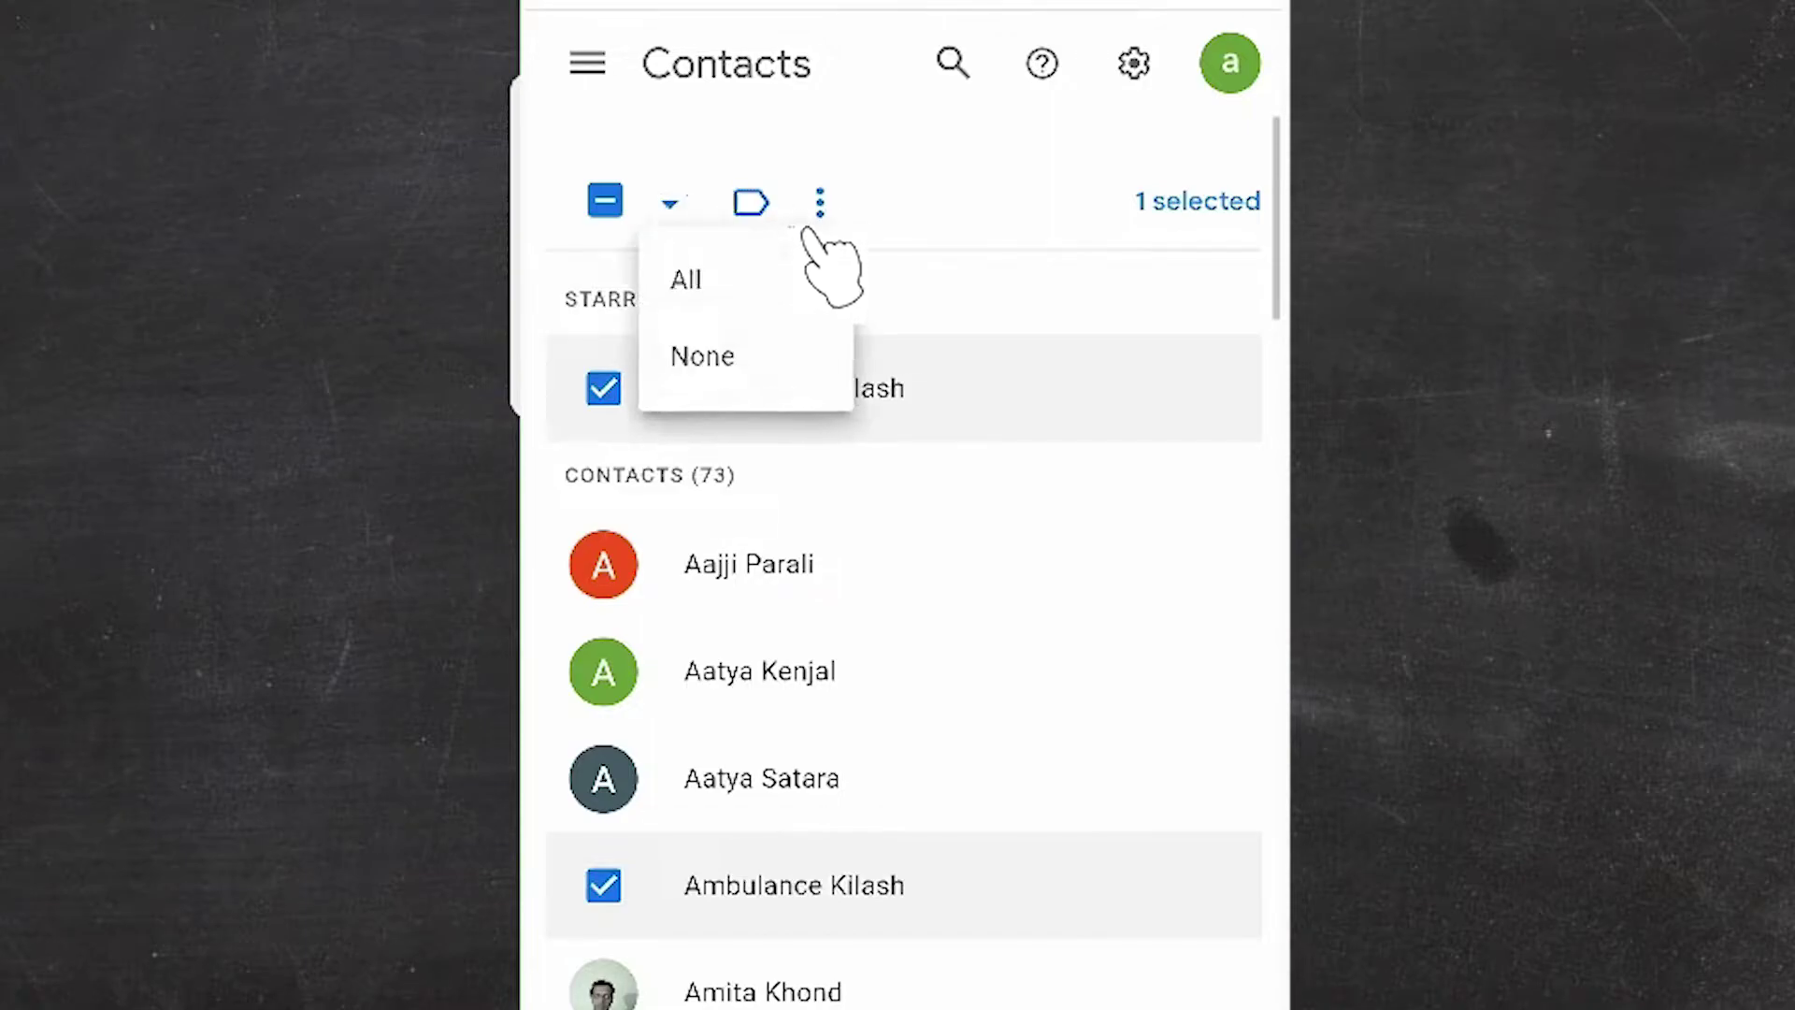
pyautogui.click(739, 277)
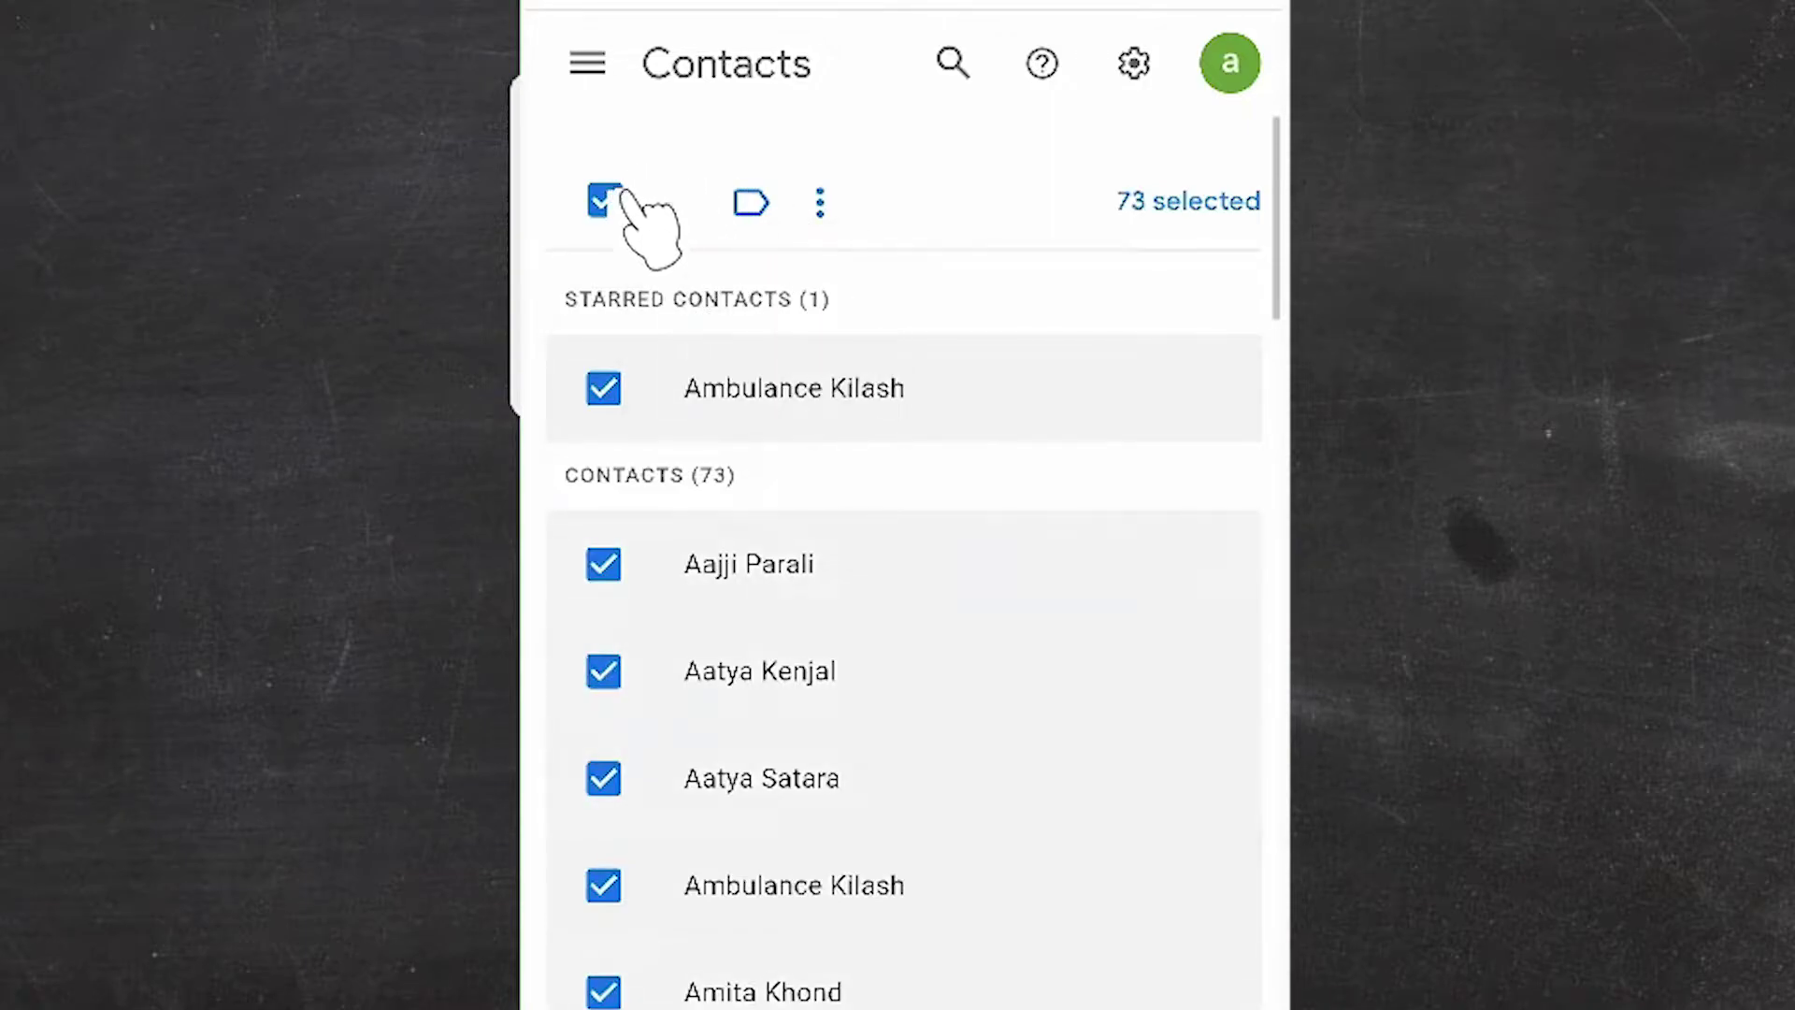
pyautogui.click(821, 200)
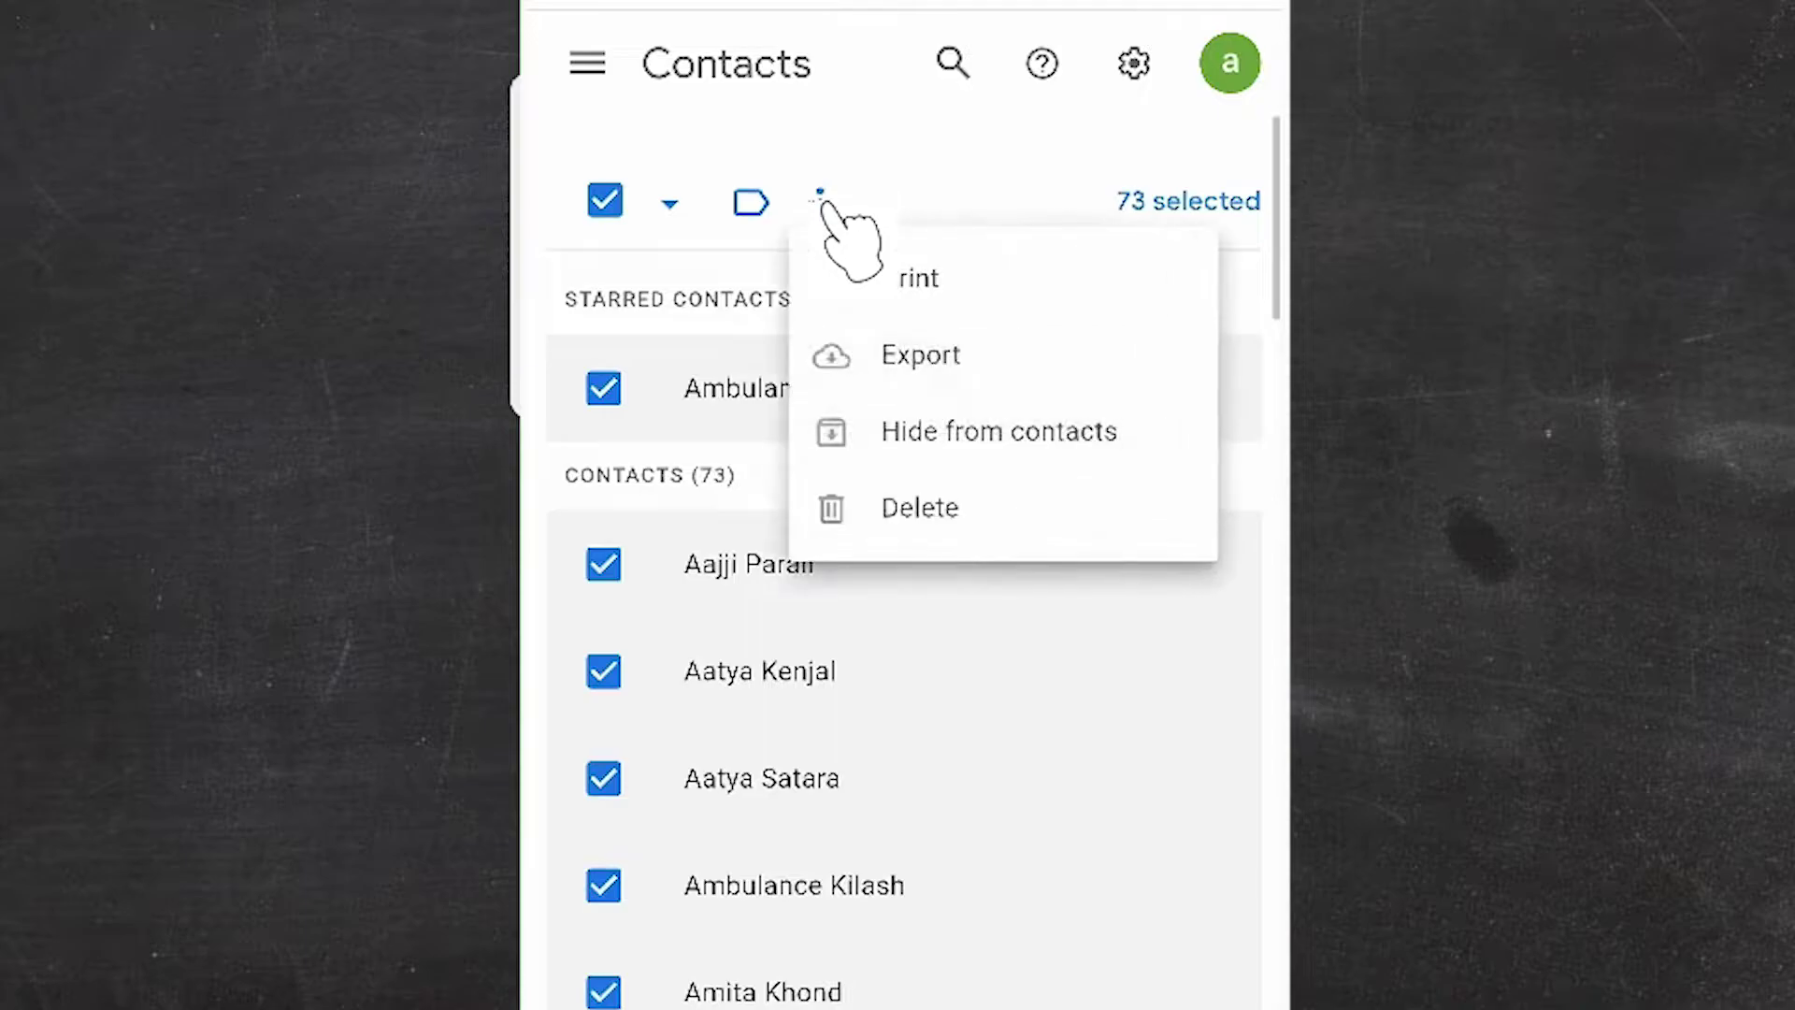
pyautogui.click(963, 359)
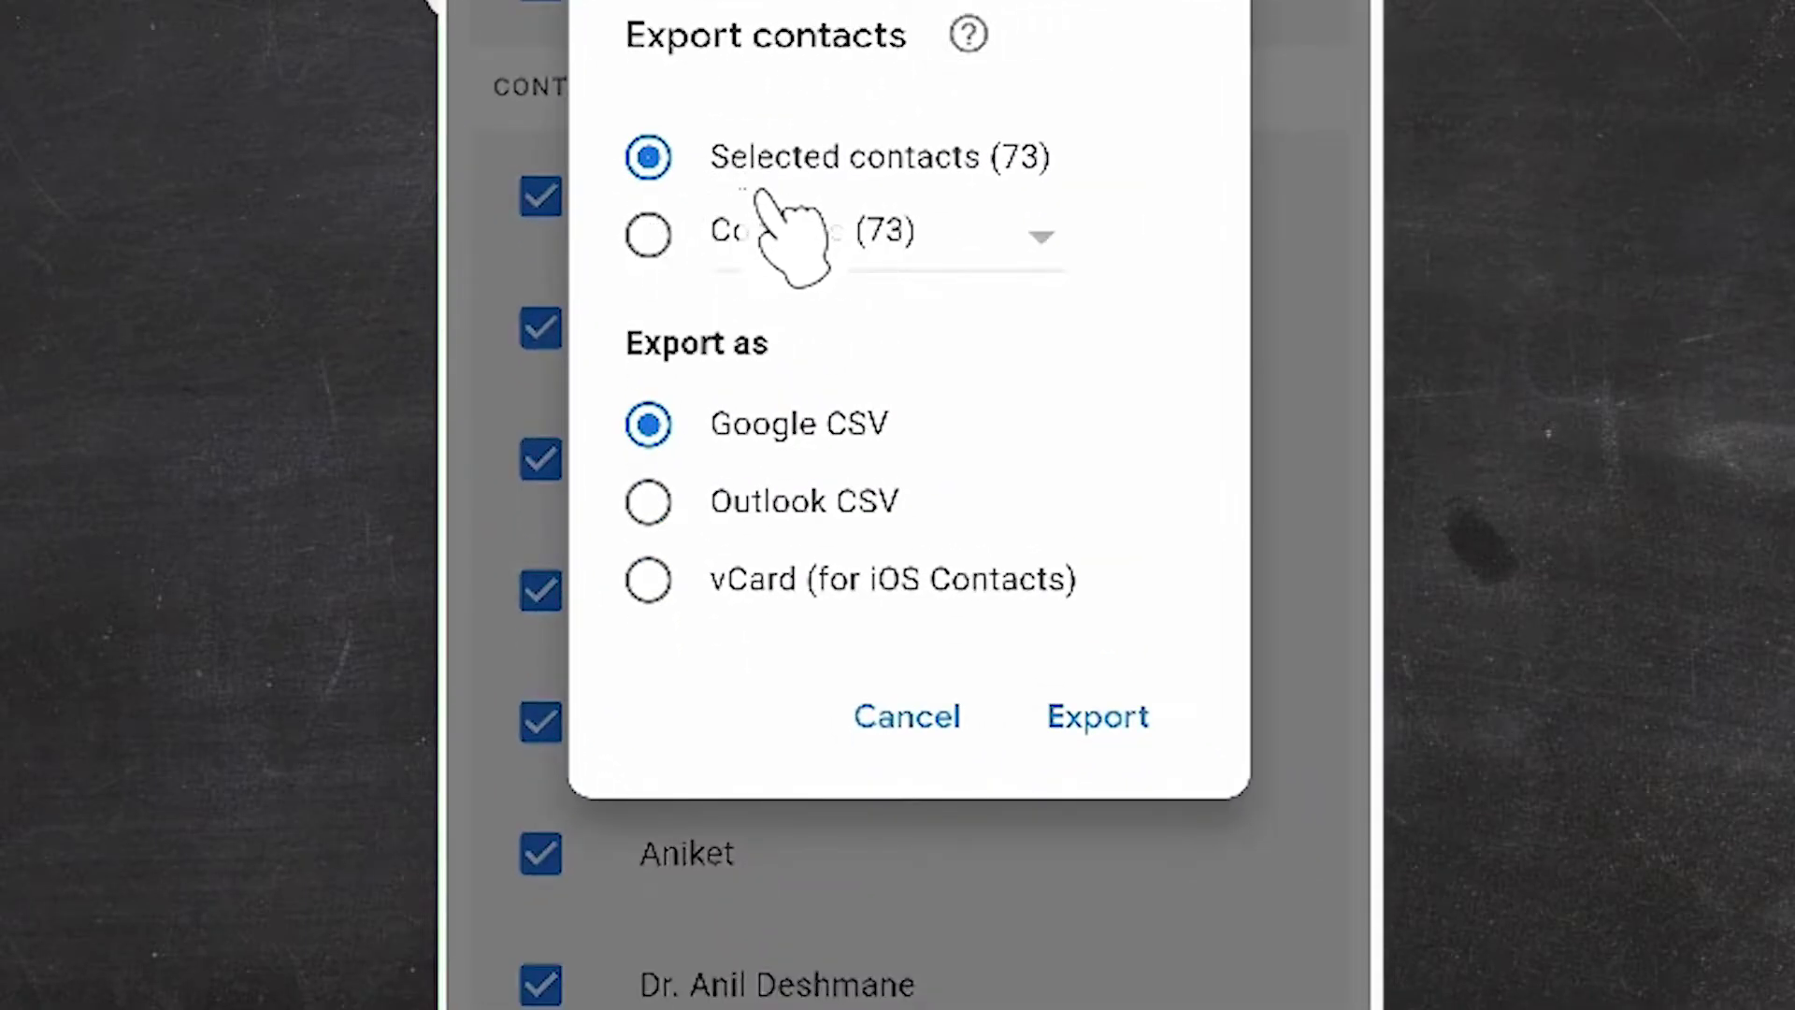
# Step: Export the Contacts (73) group as Google CSV, downloading a 6.90 KB file
pyautogui.click(648, 231)
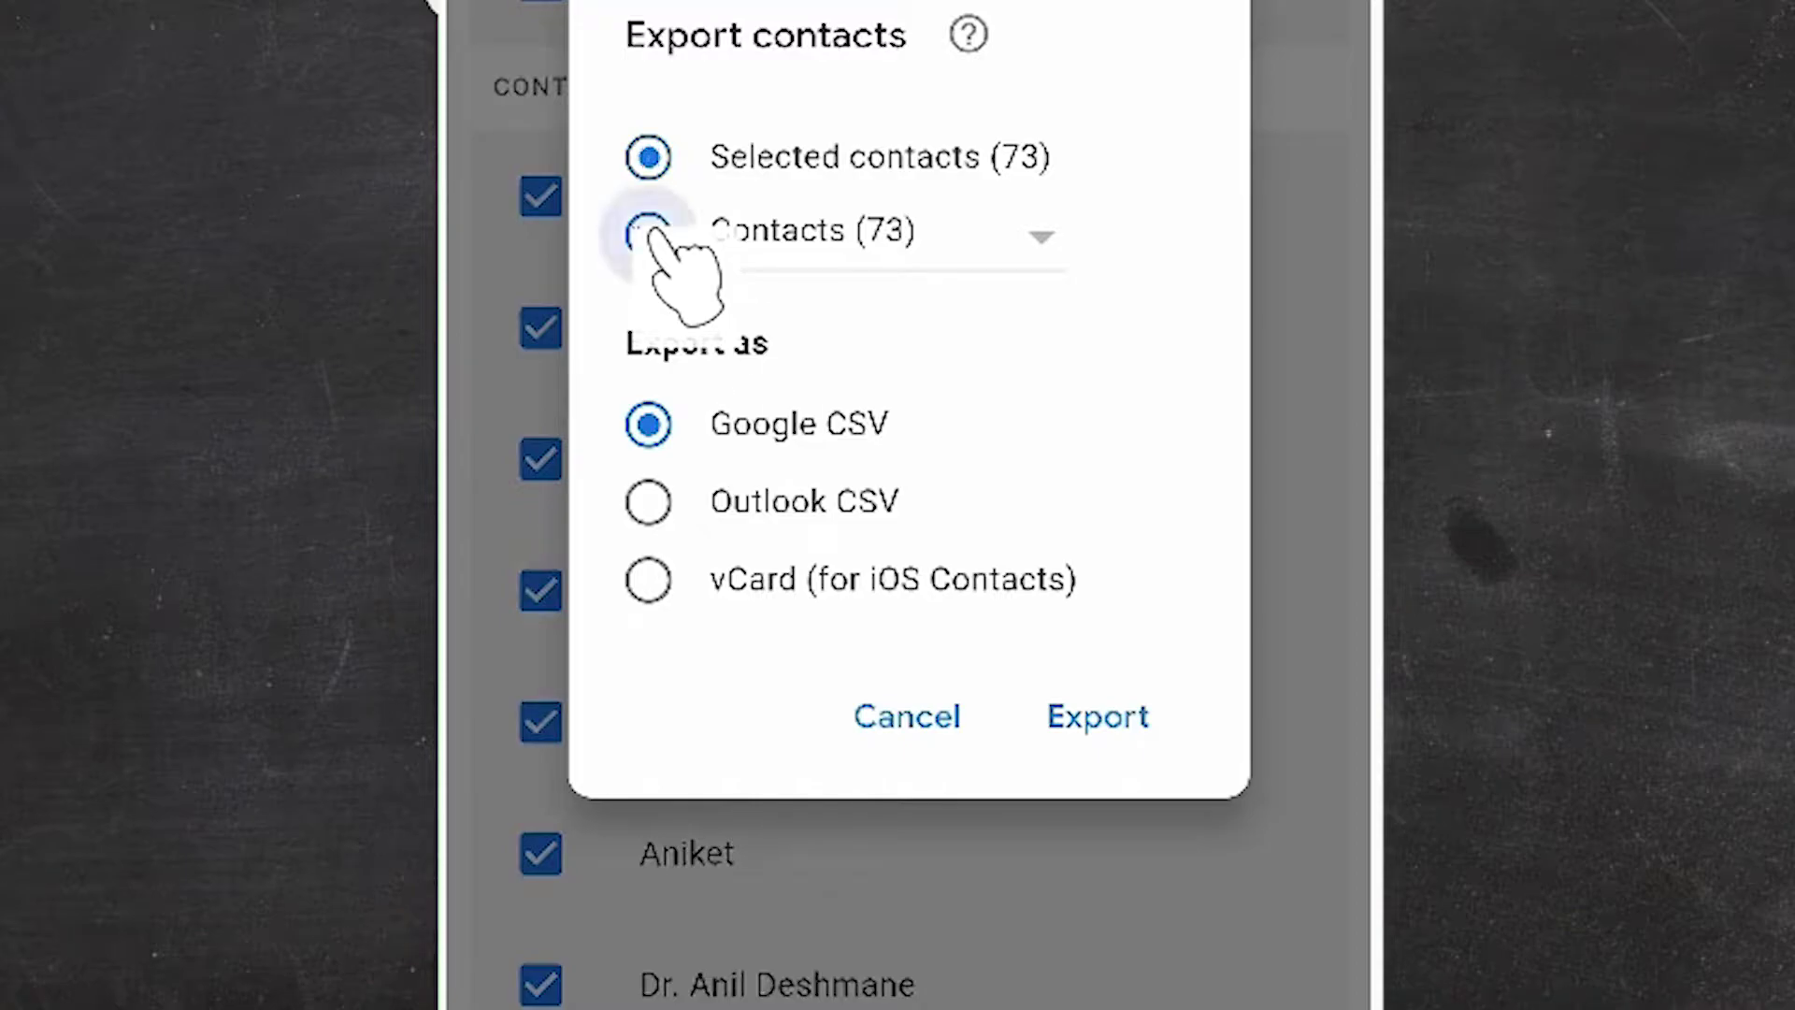
pyautogui.click(1024, 243)
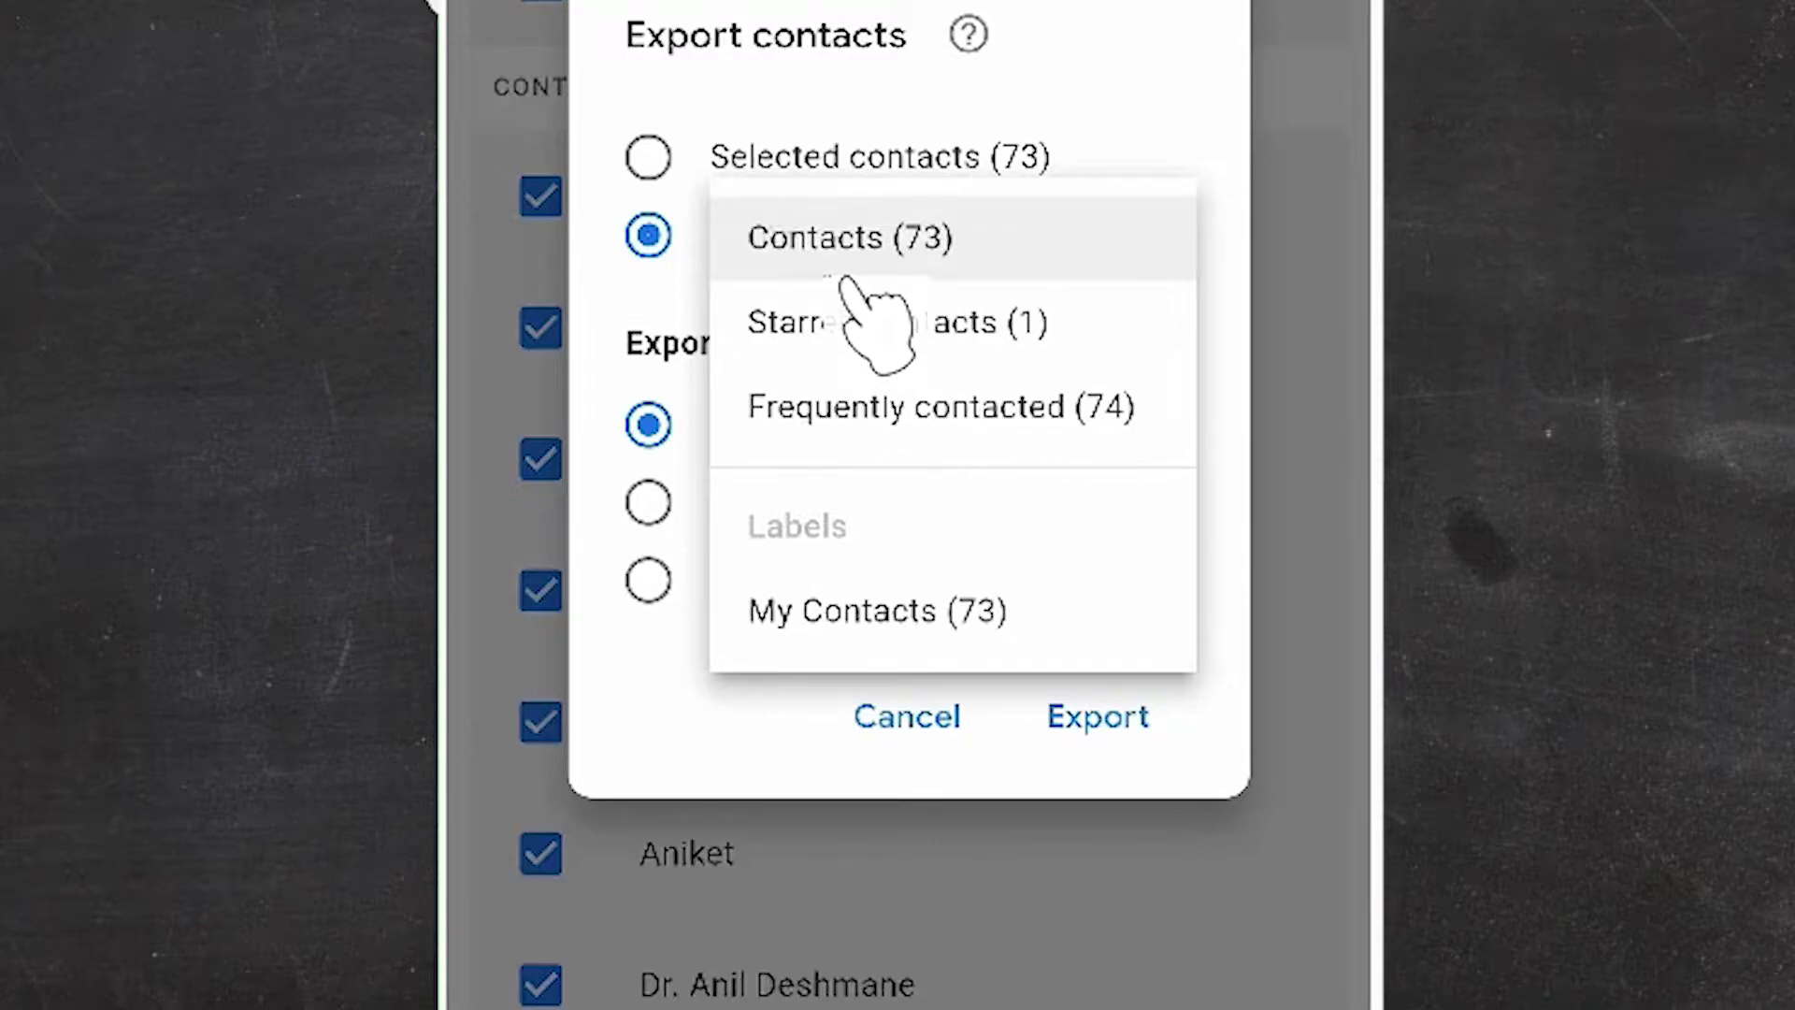
pyautogui.click(827, 245)
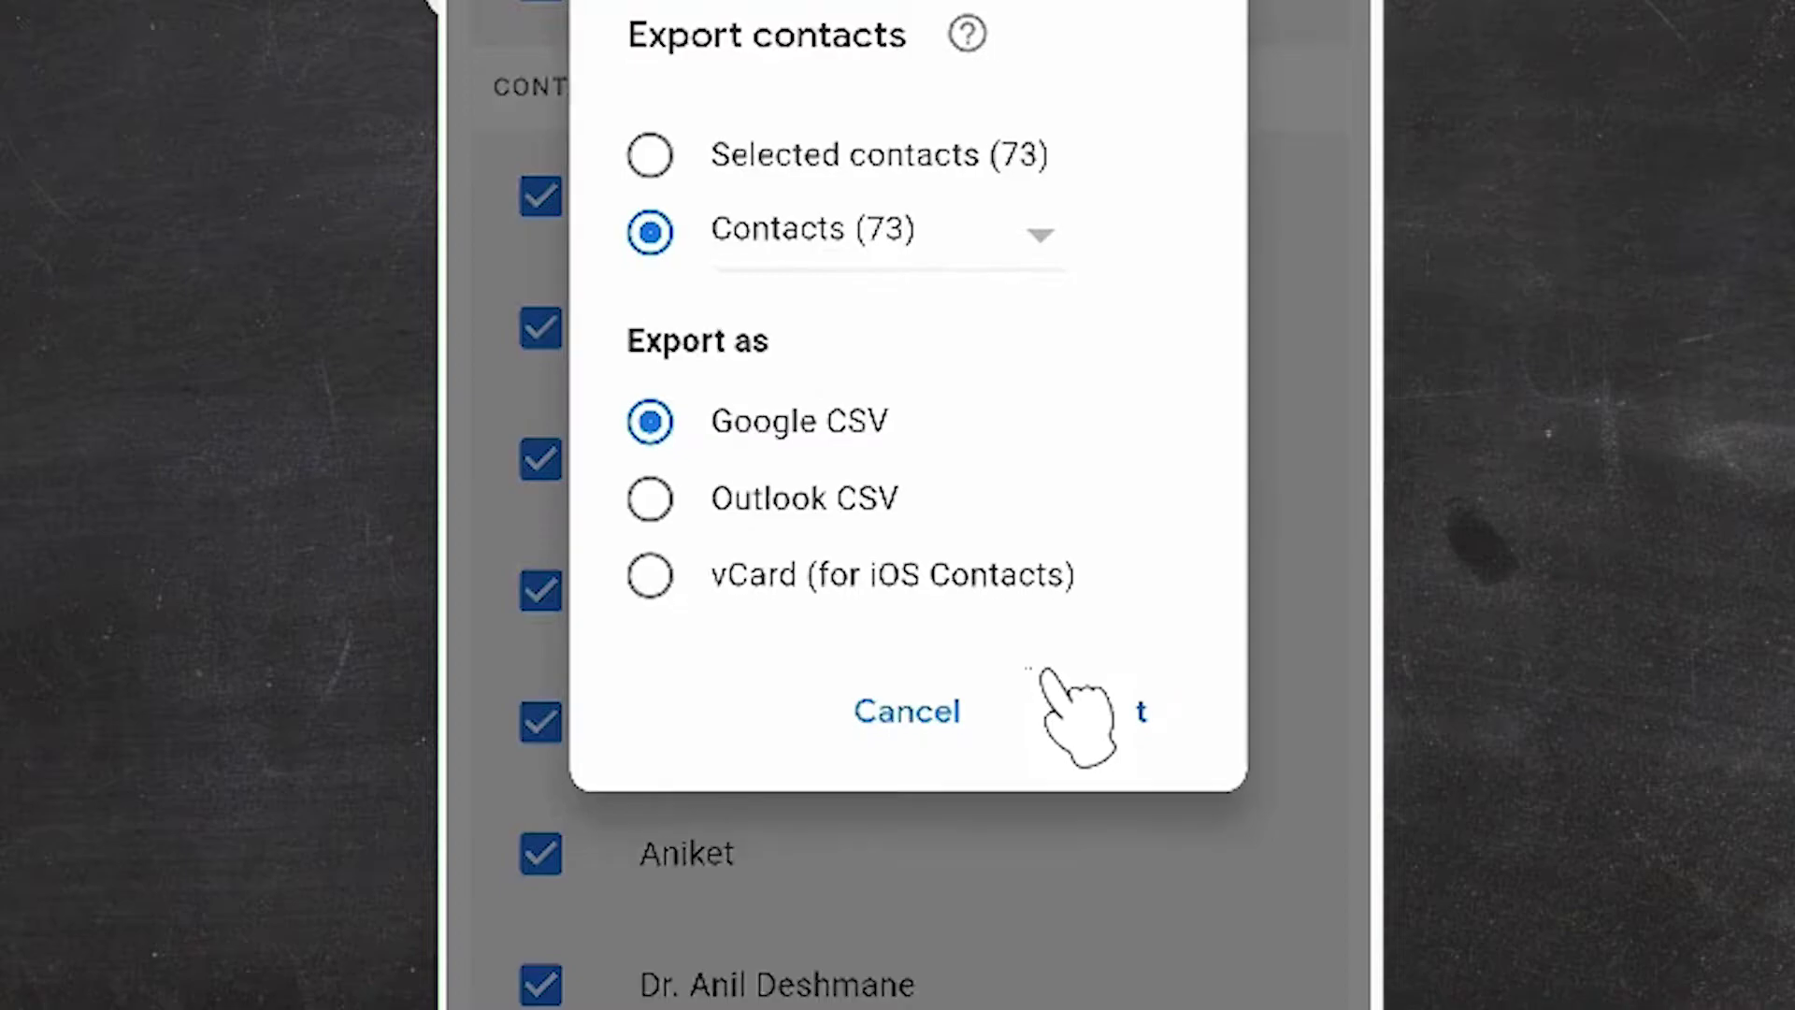
pyautogui.click(1077, 716)
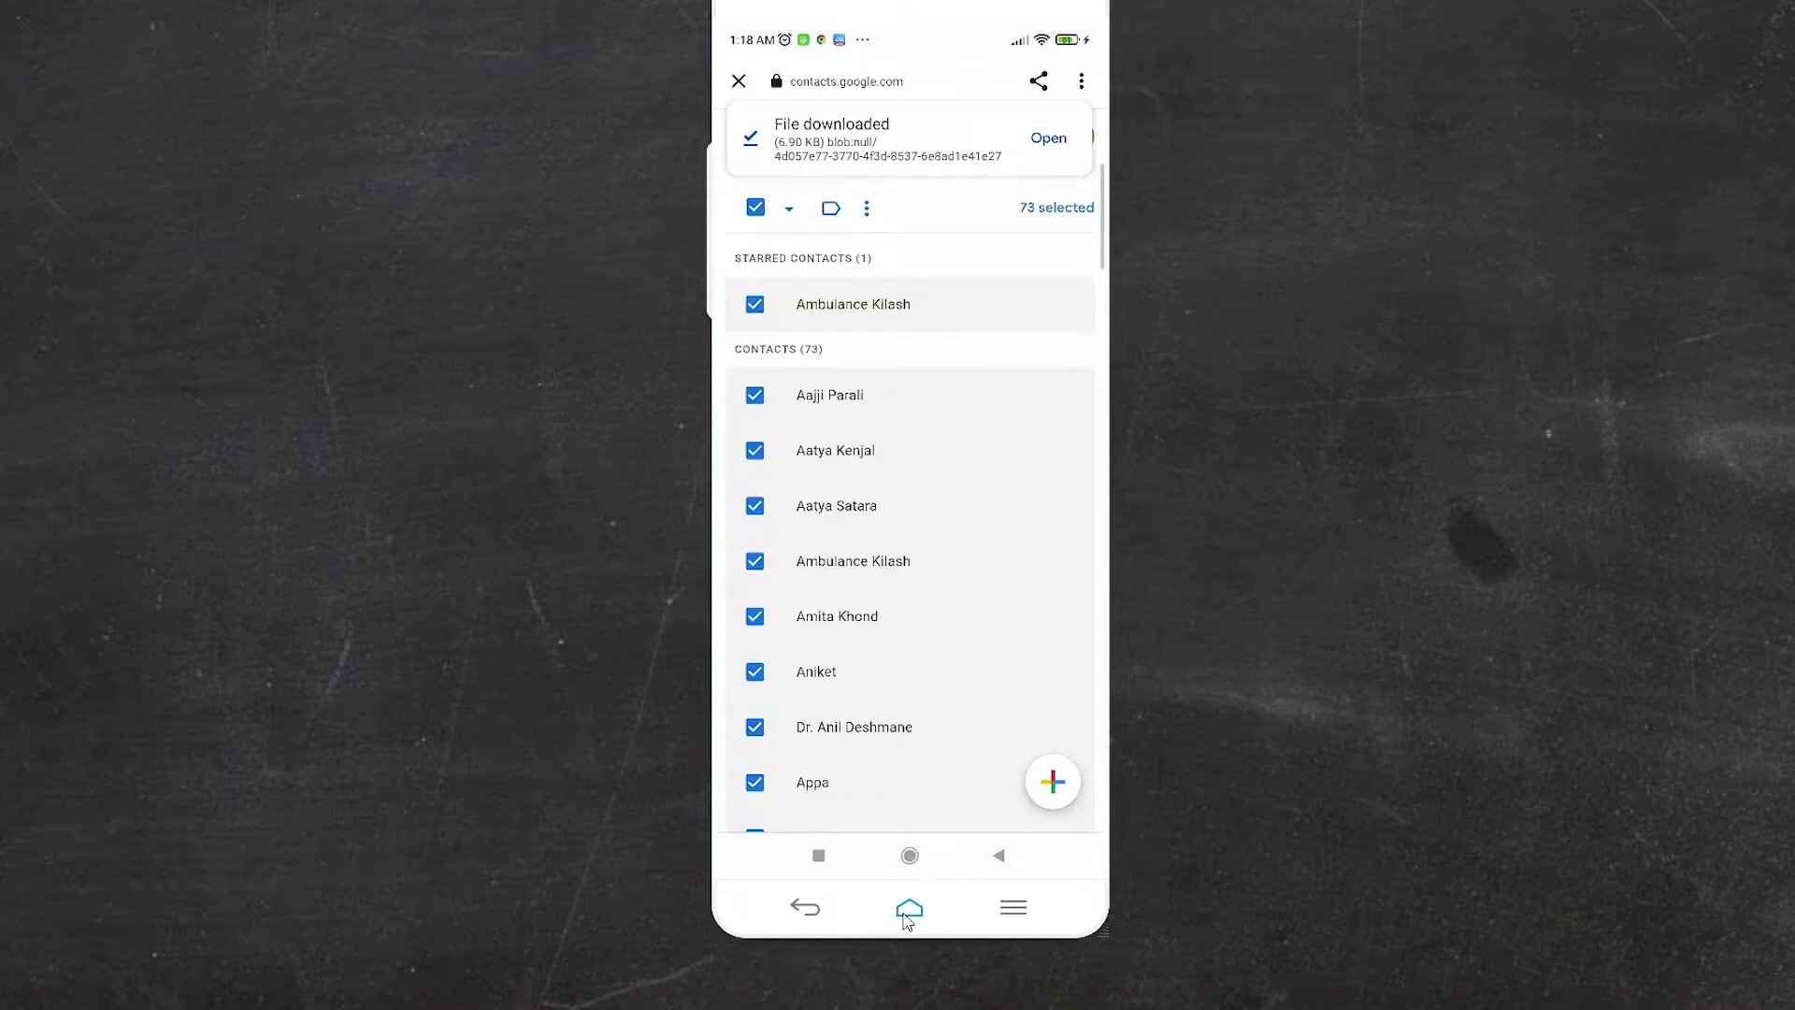
# Step: Return to the Home Screen and swipe to the apps page with File Manager
pyautogui.click(910, 856)
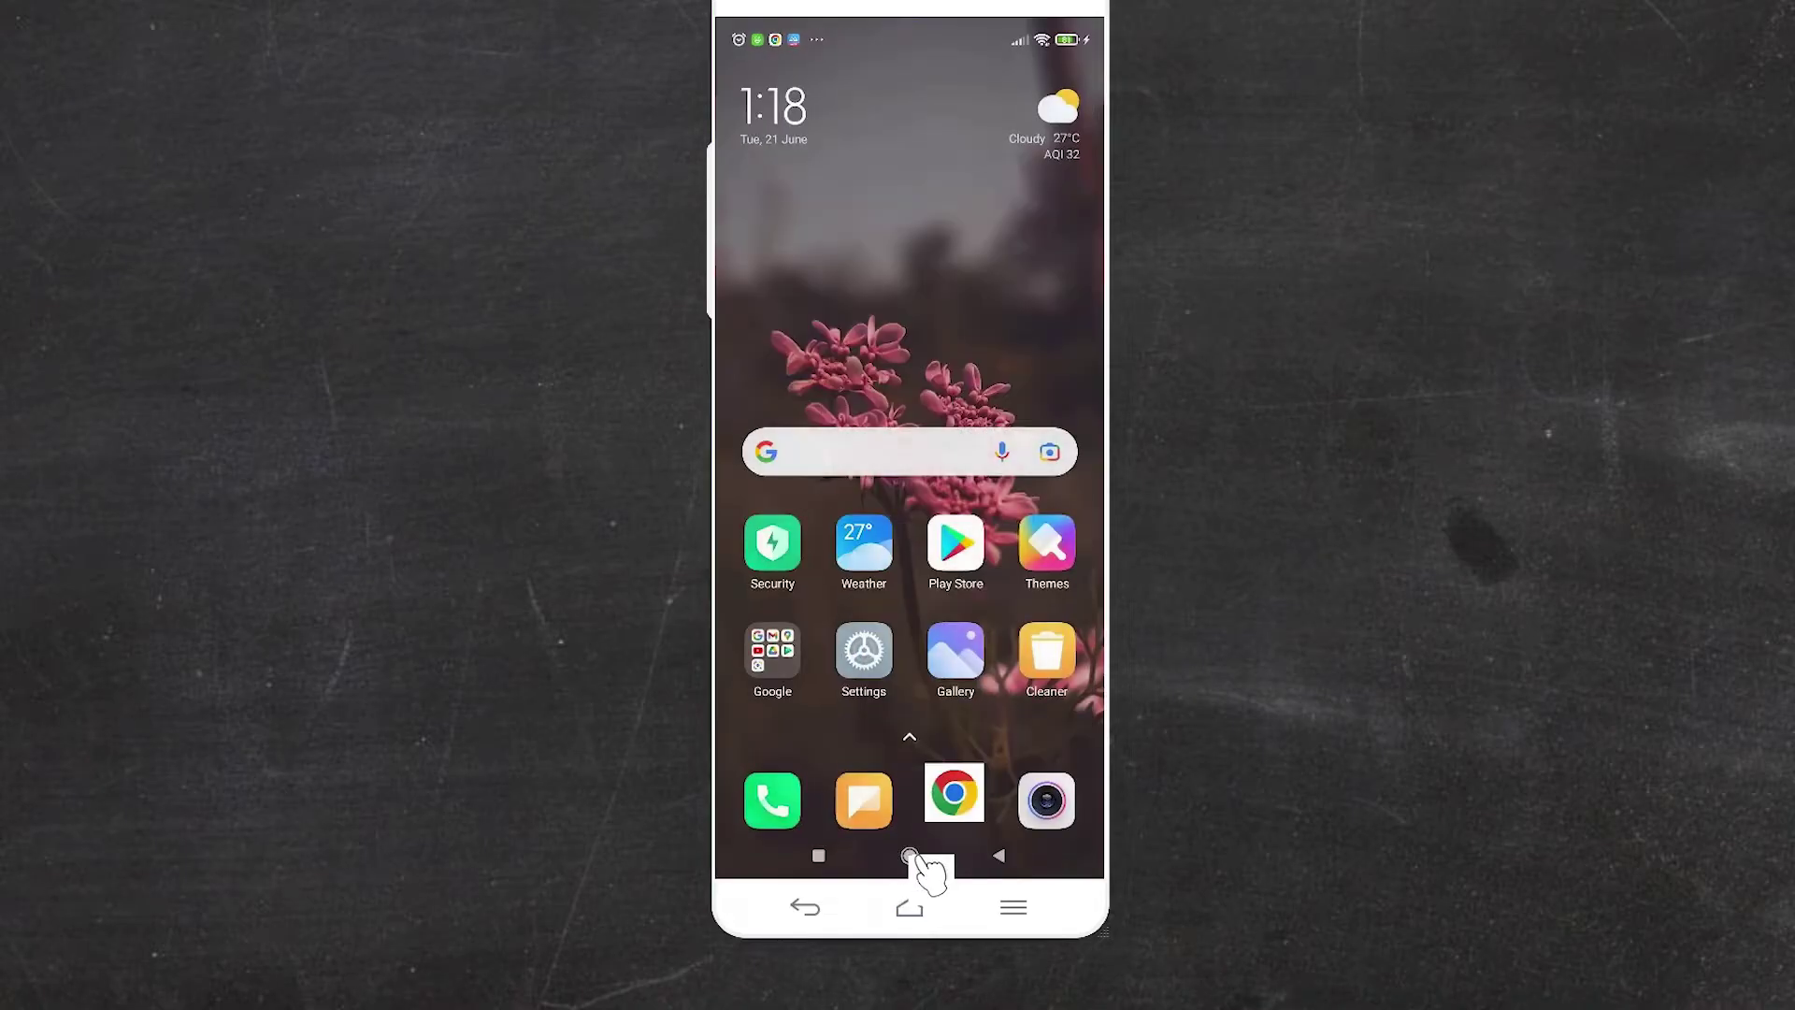
pyautogui.moveTo(876, 580); pyautogui.dragTo(794, 570)
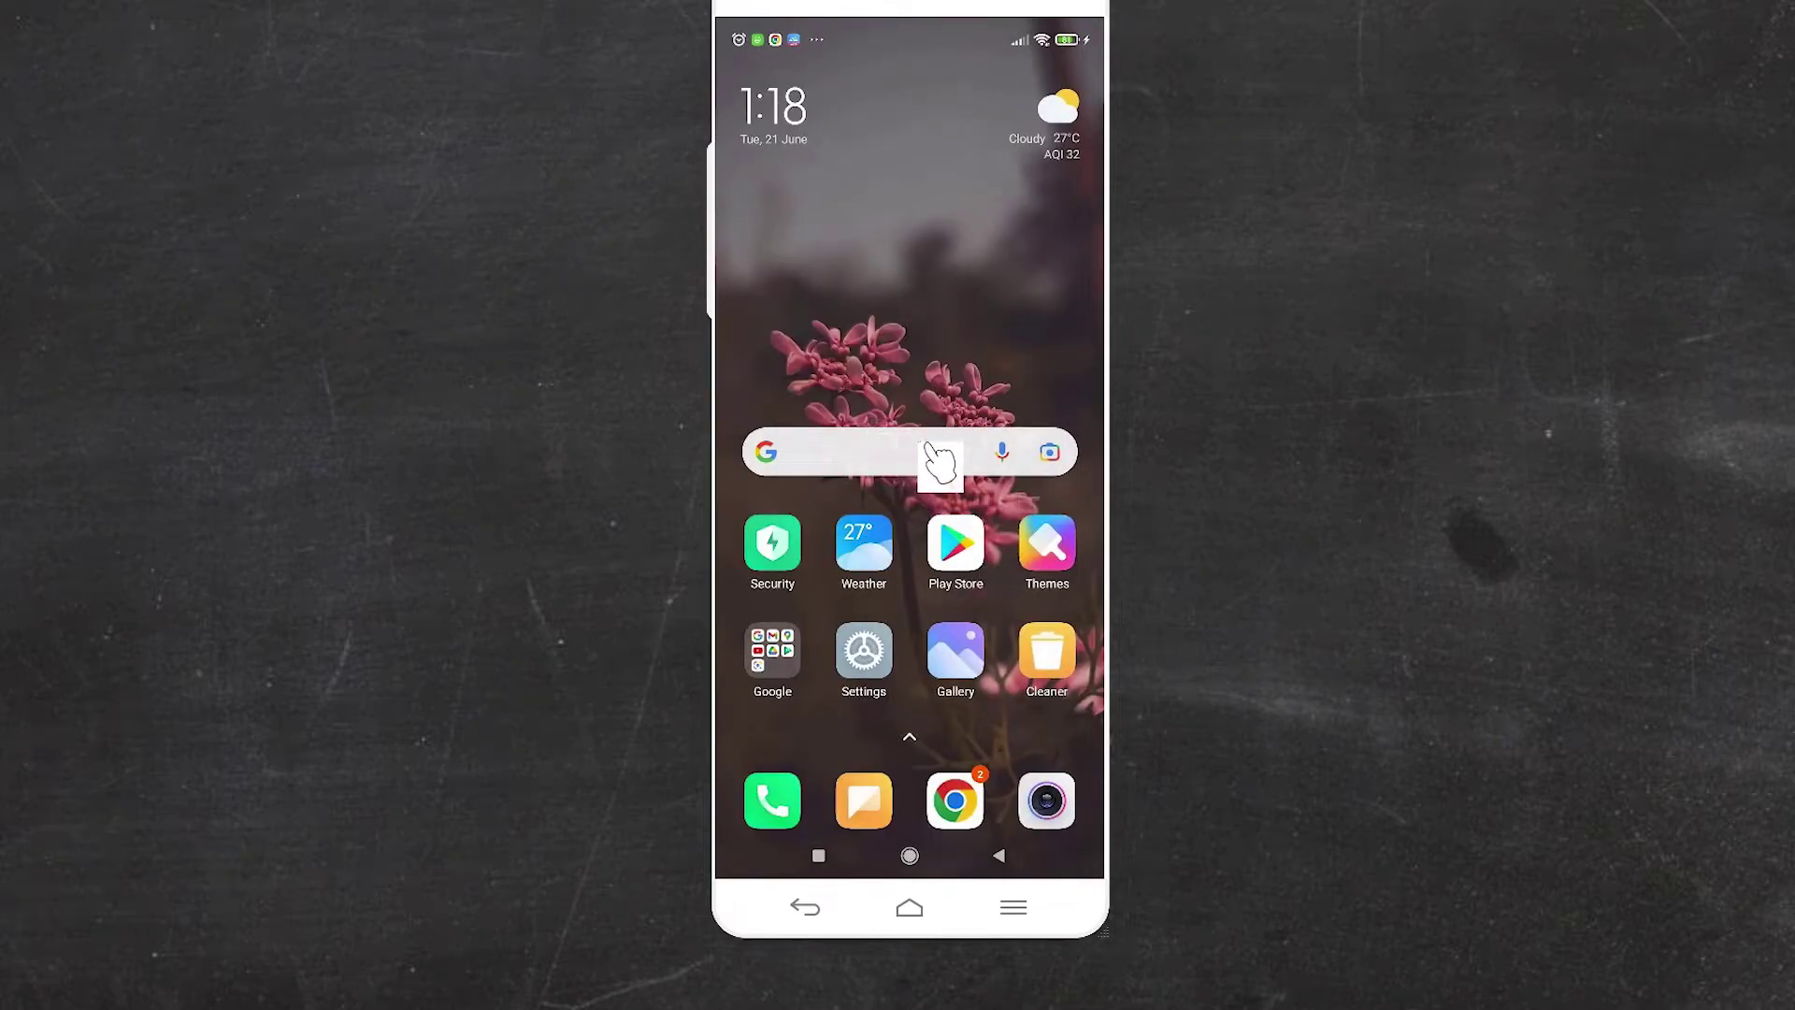
pyautogui.moveTo(945, 465); pyautogui.dragTo(934, 328)
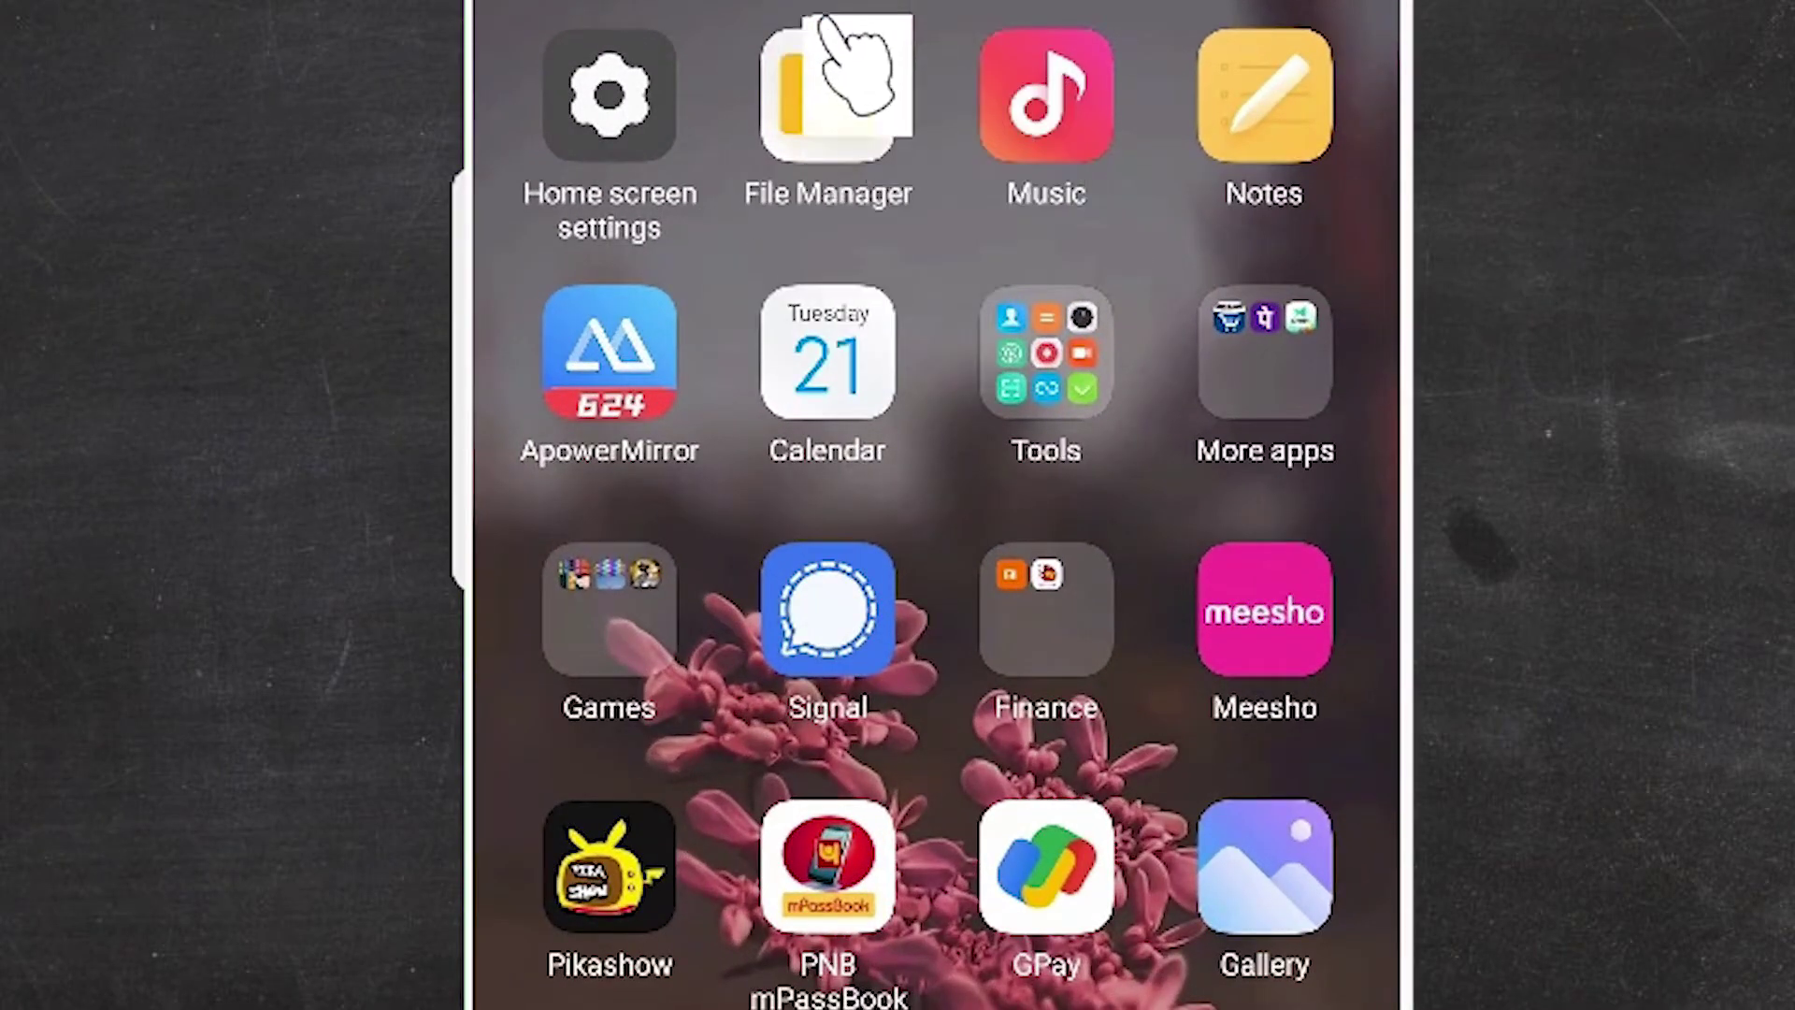
# Step: In File Manager's Download folder, select the downloaded contacts.csv file
pyautogui.click(833, 131)
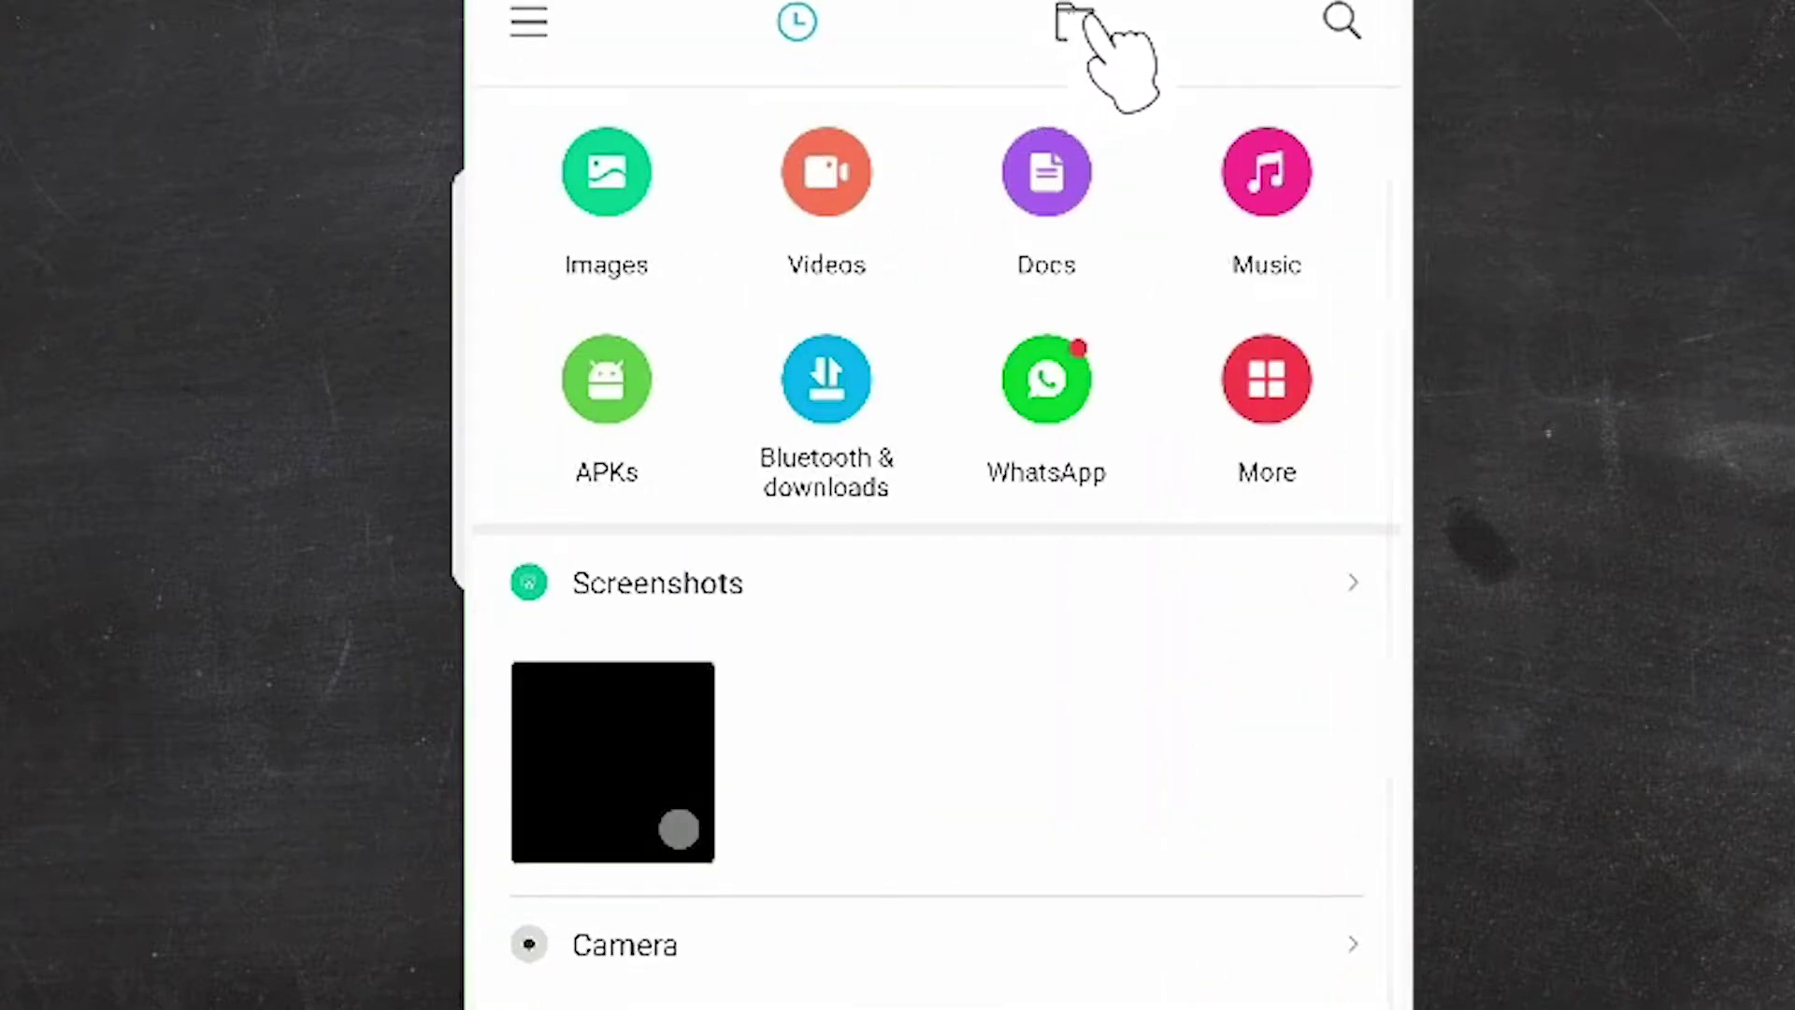
pyautogui.click(1083, 23)
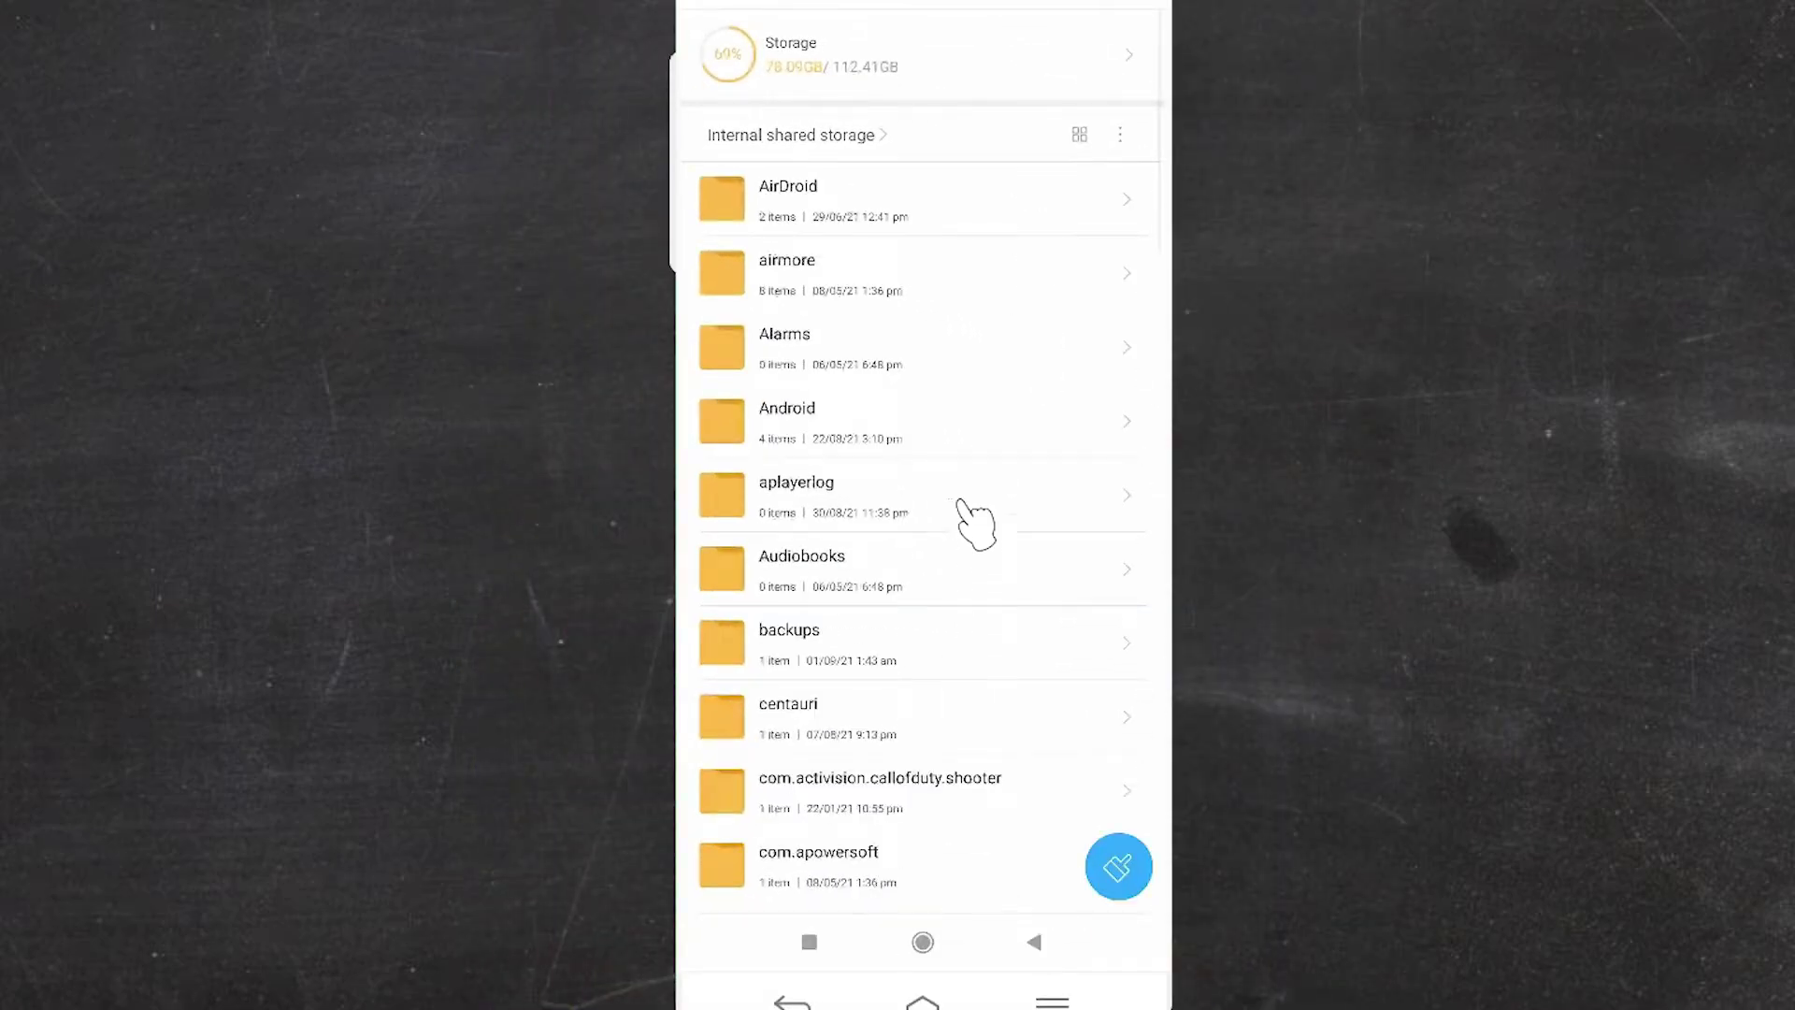
pyautogui.moveTo(973, 524); pyautogui.dragTo(954, 172)
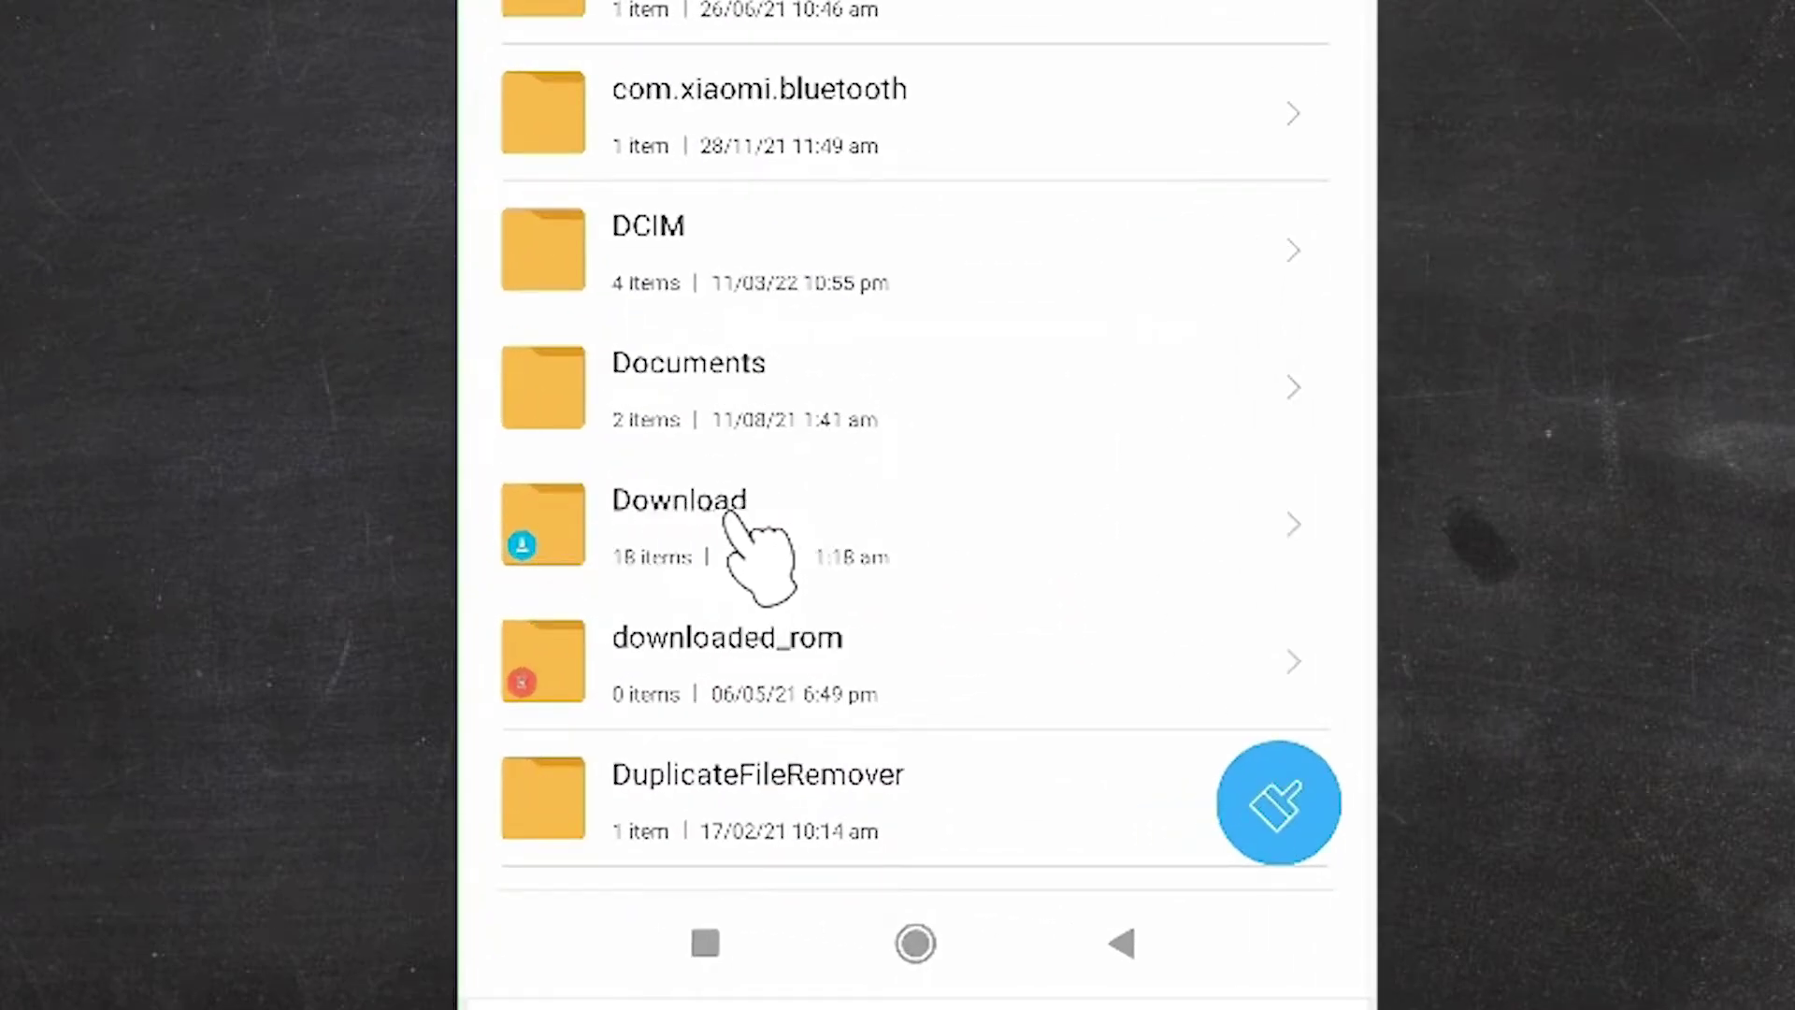
pyautogui.click(732, 514)
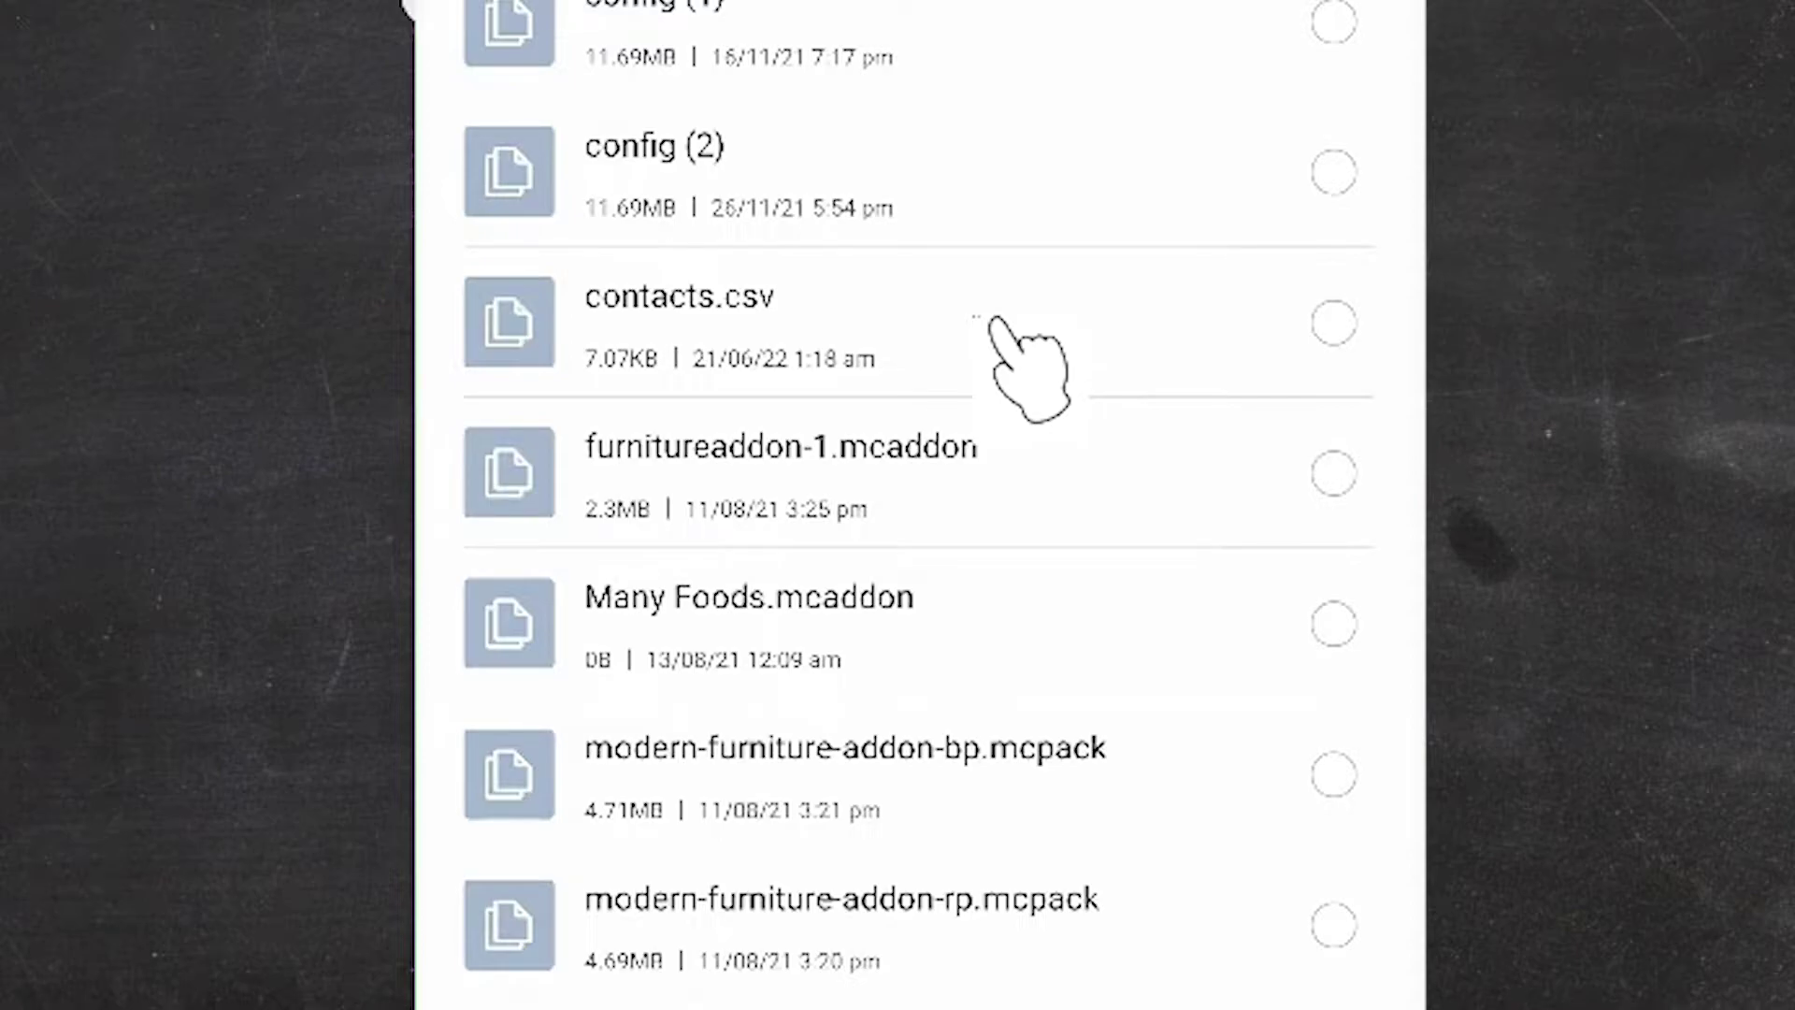
pyautogui.click(1309, 323)
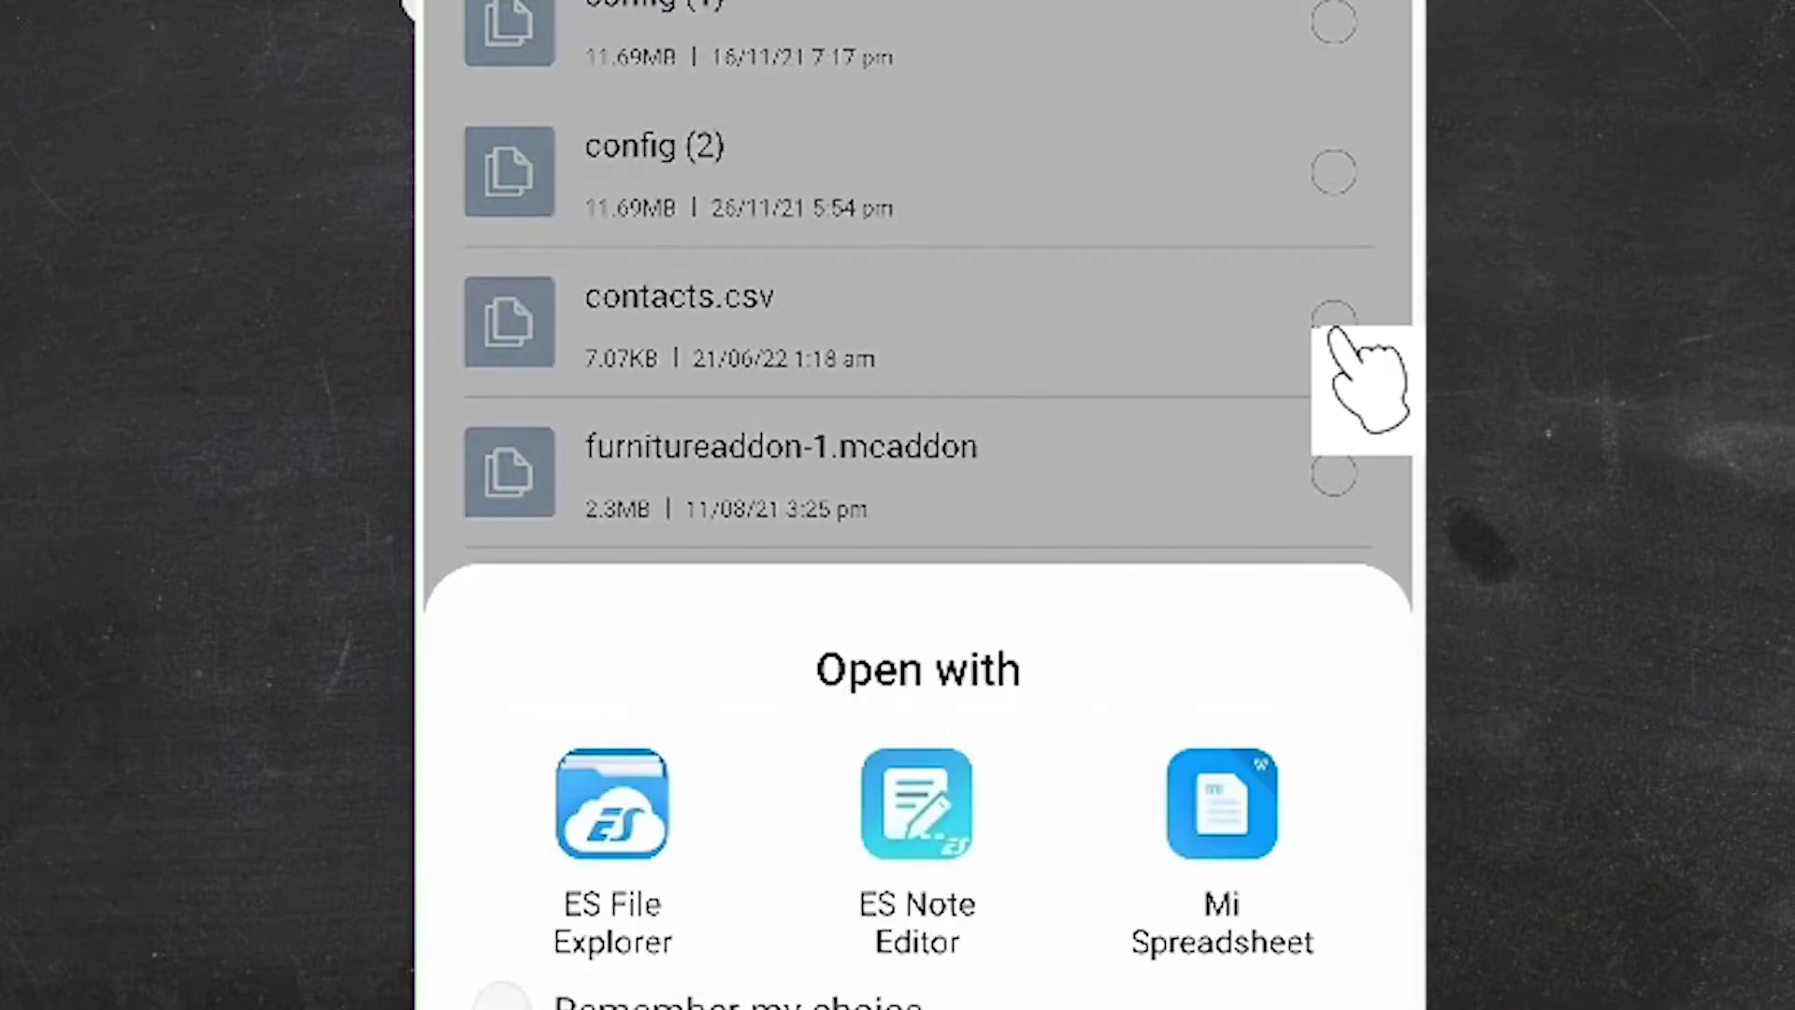
pyautogui.click(1333, 323)
pyautogui.click(1334, 320)
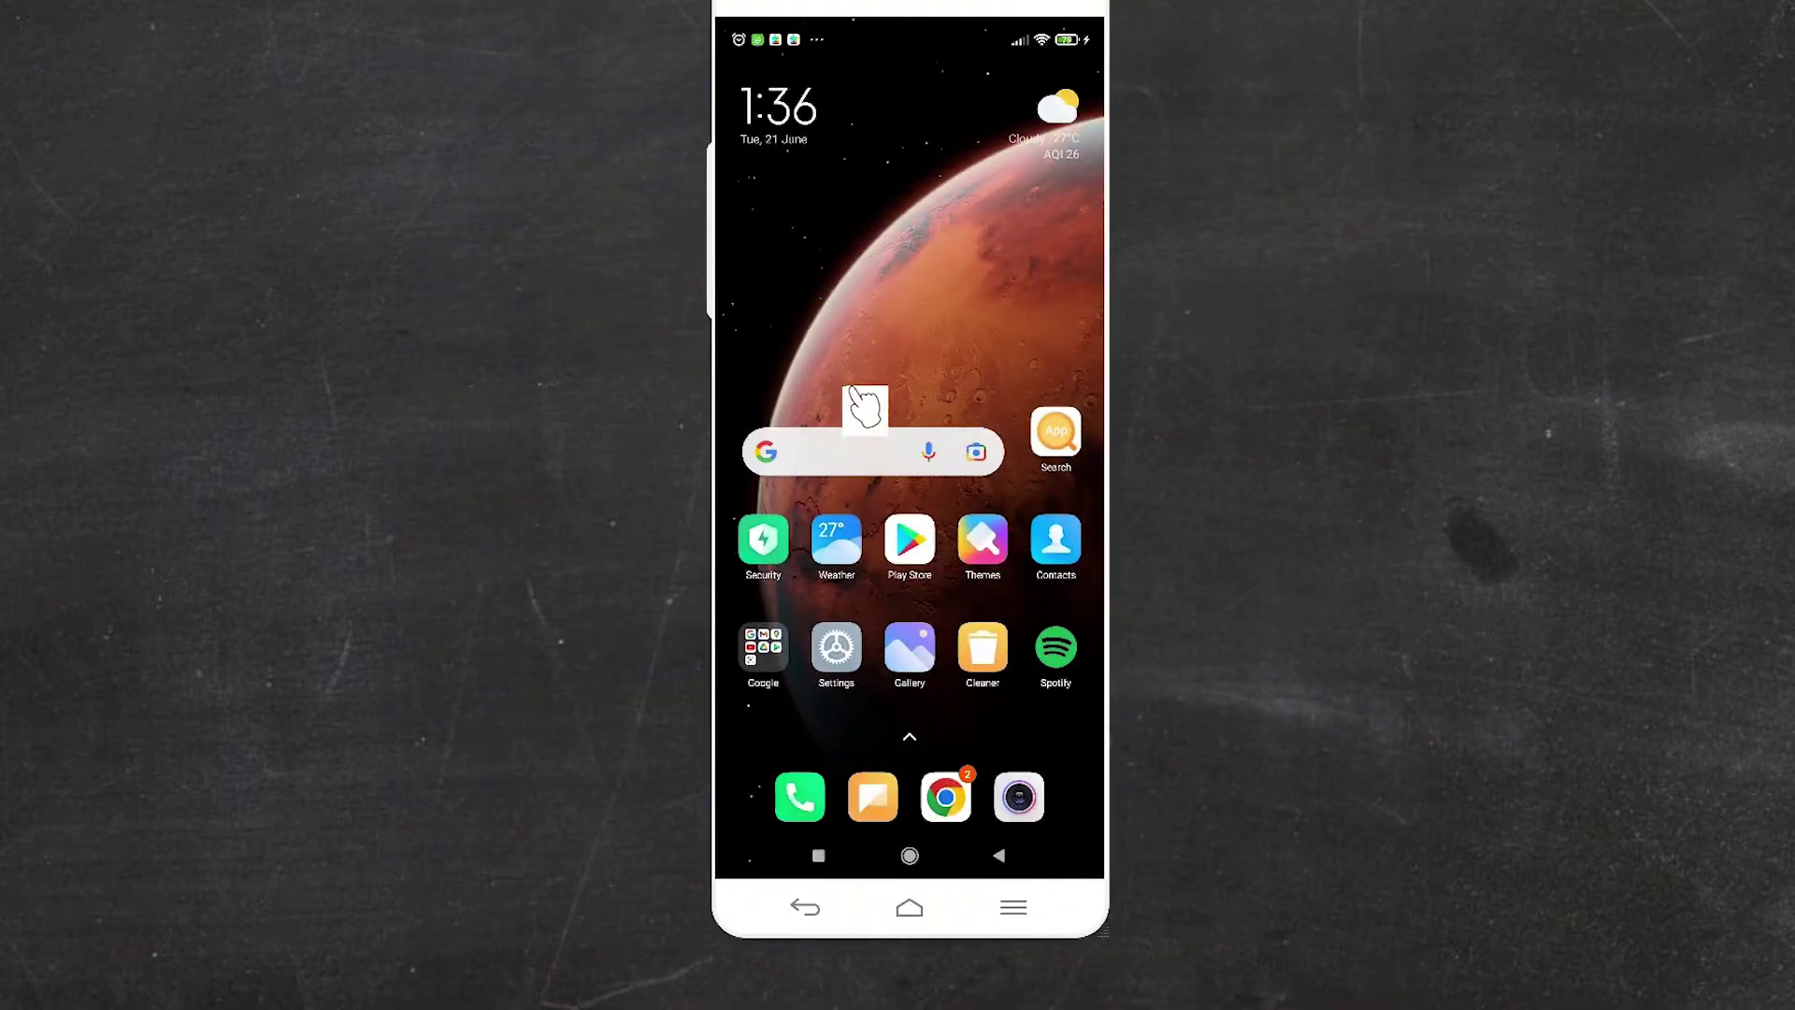
pyautogui.moveTo(944, 447); pyautogui.dragTo(767, 449)
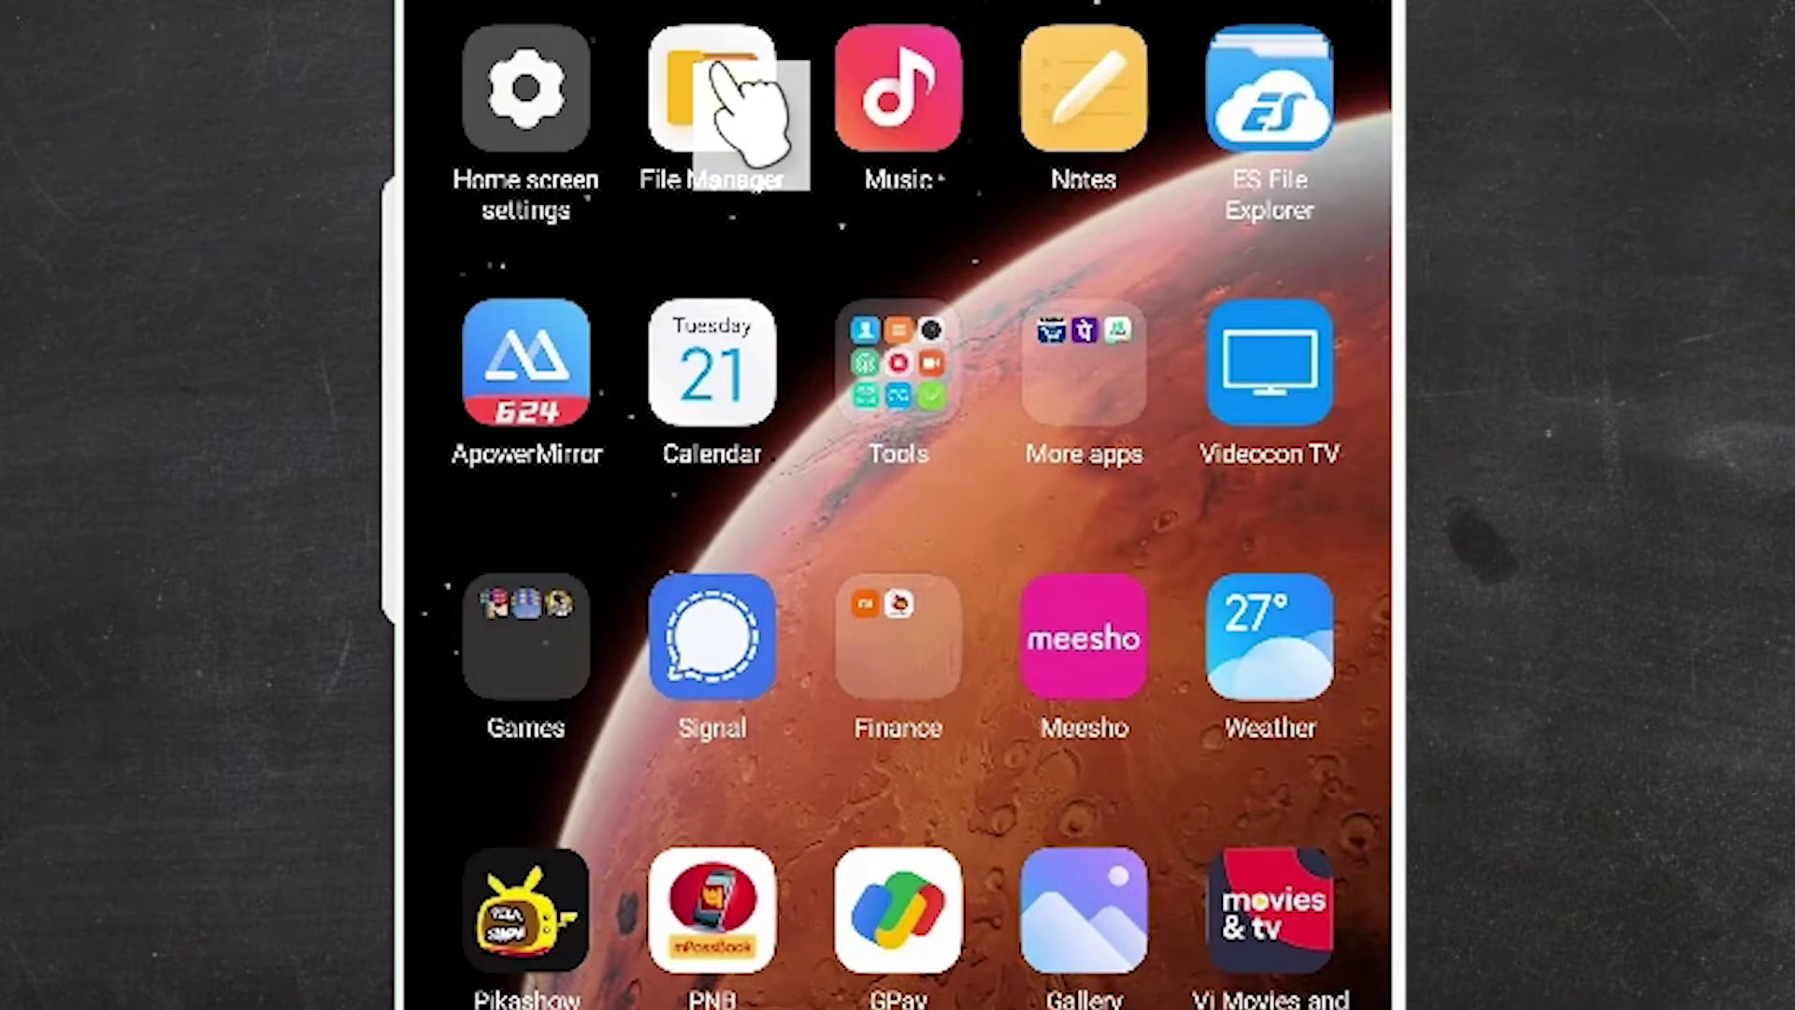
pyautogui.click(724, 79)
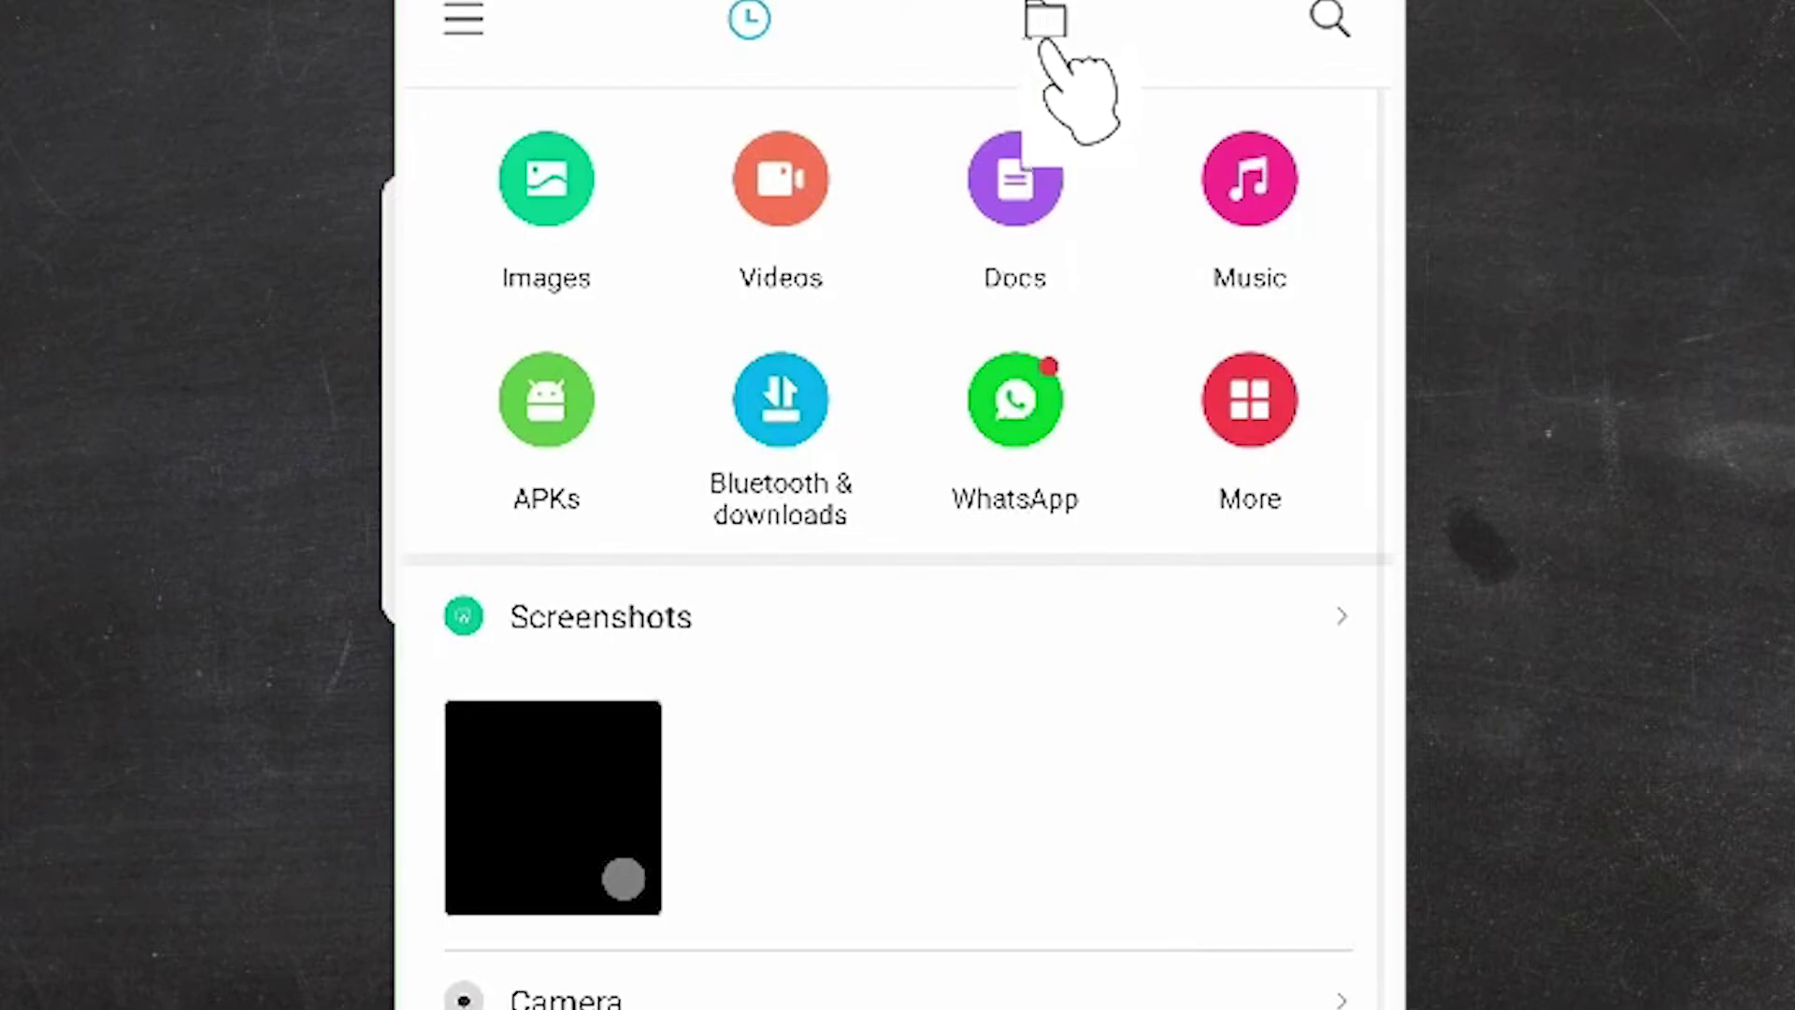
pyautogui.click(1049, 17)
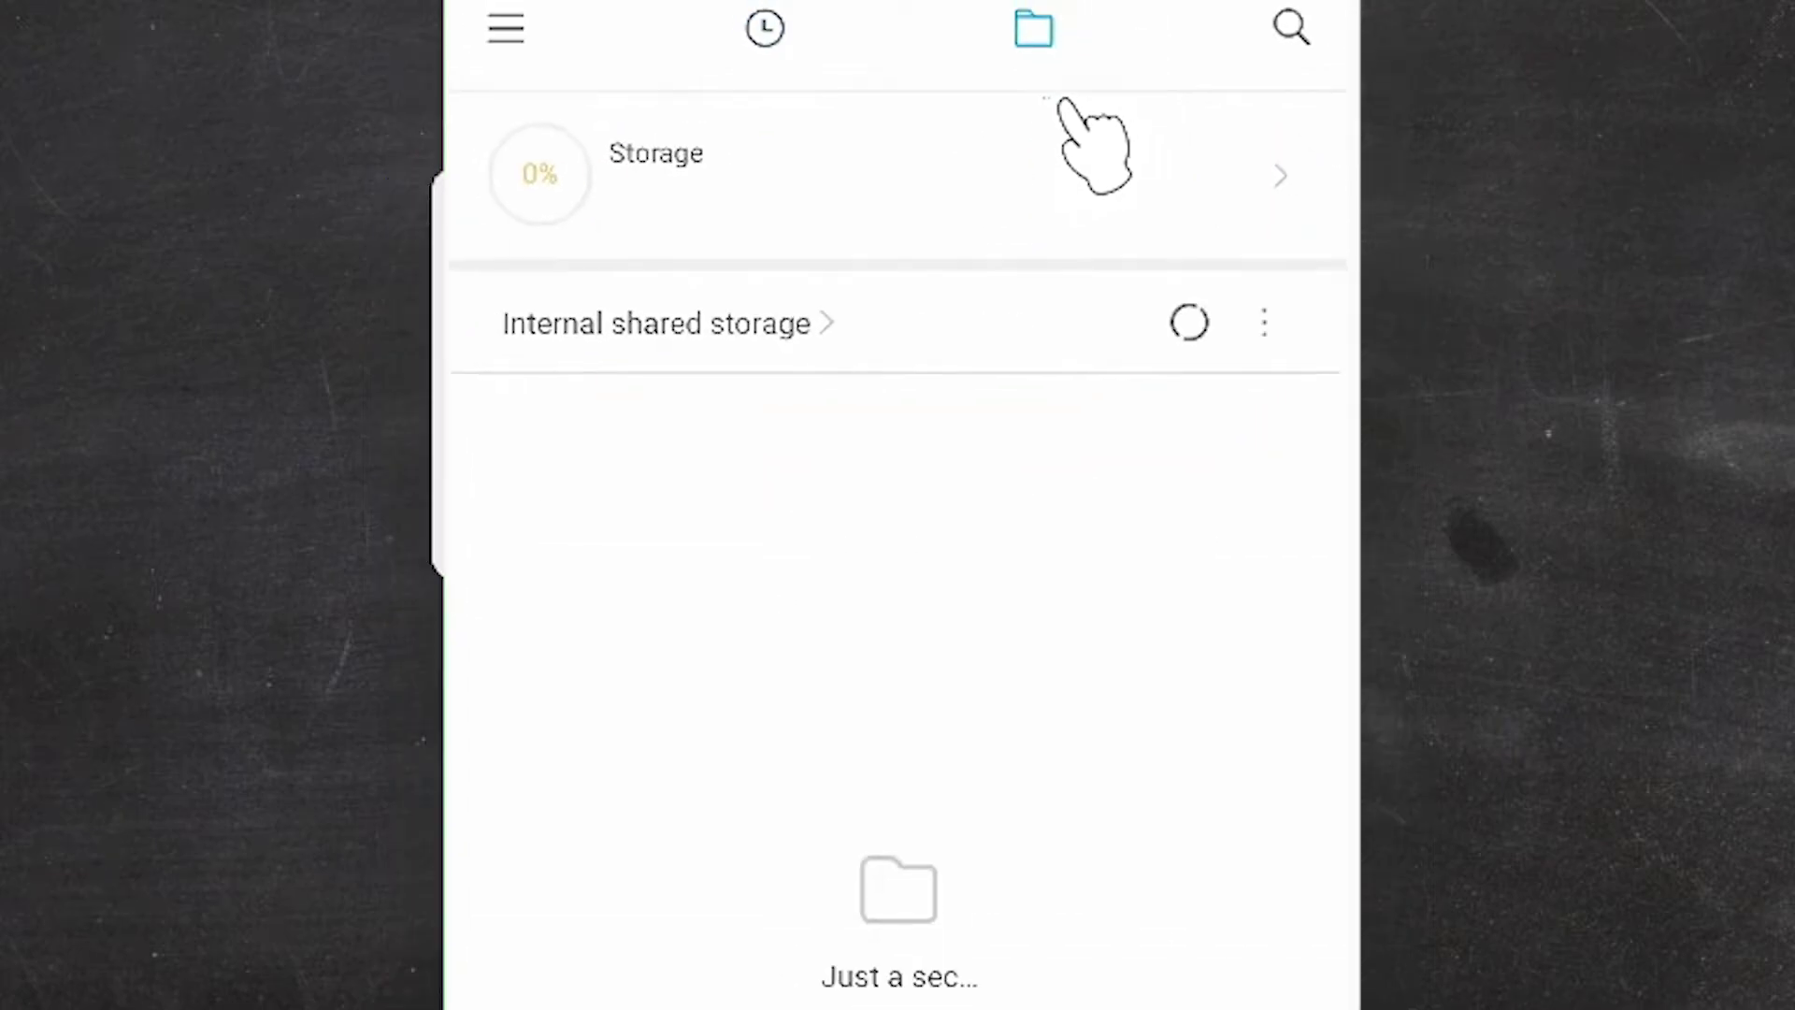
pyautogui.scroll(-5, 886, 687)
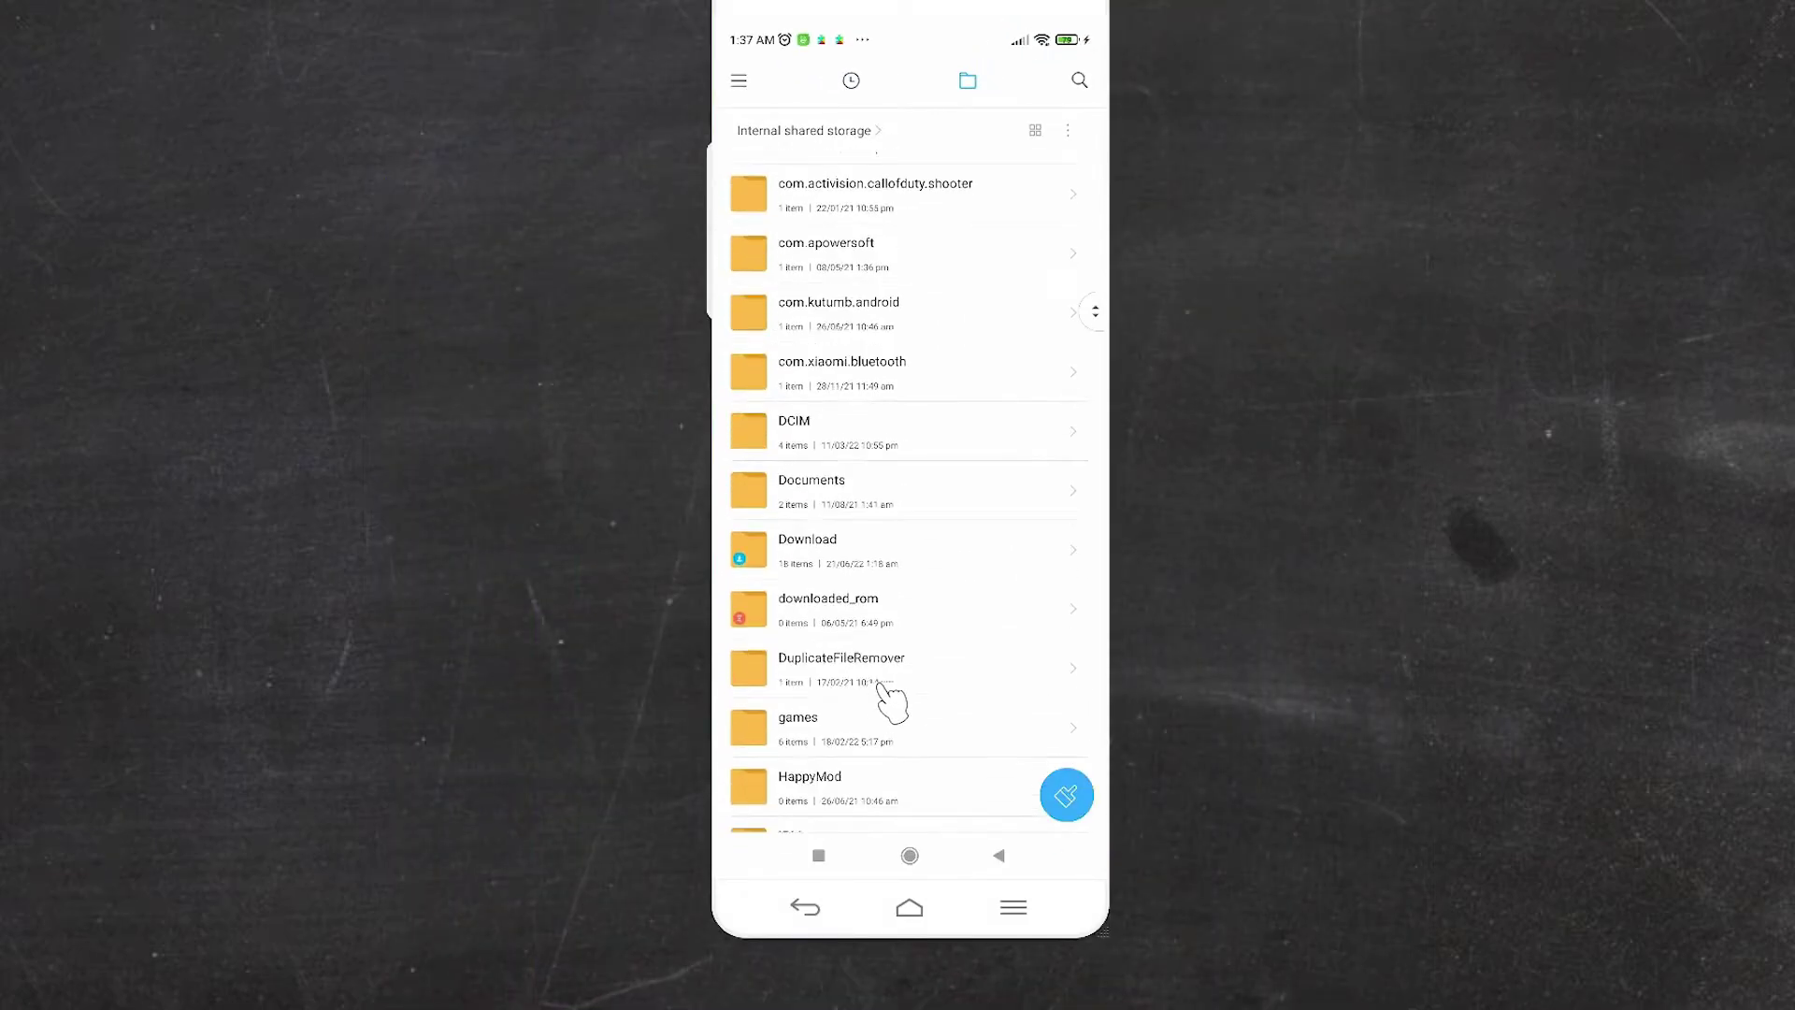
pyautogui.scroll(-10, 887, 696)
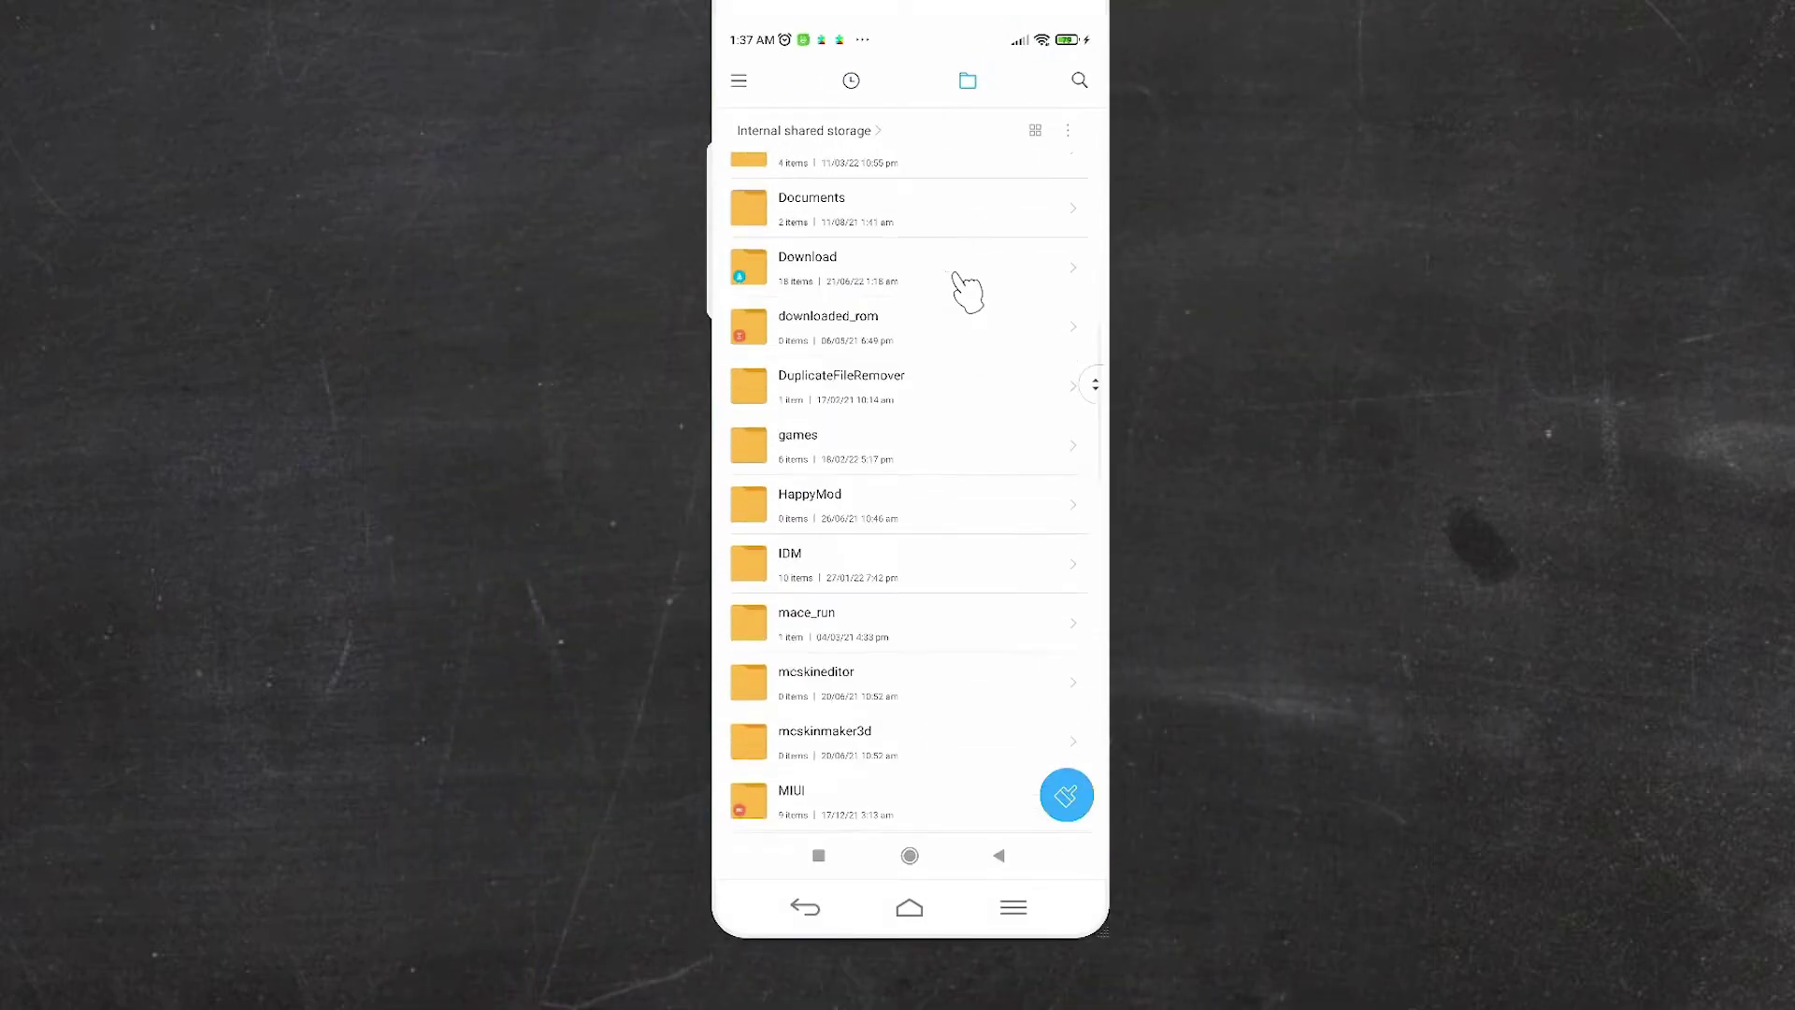
pyautogui.scroll(-10, 868, 378)
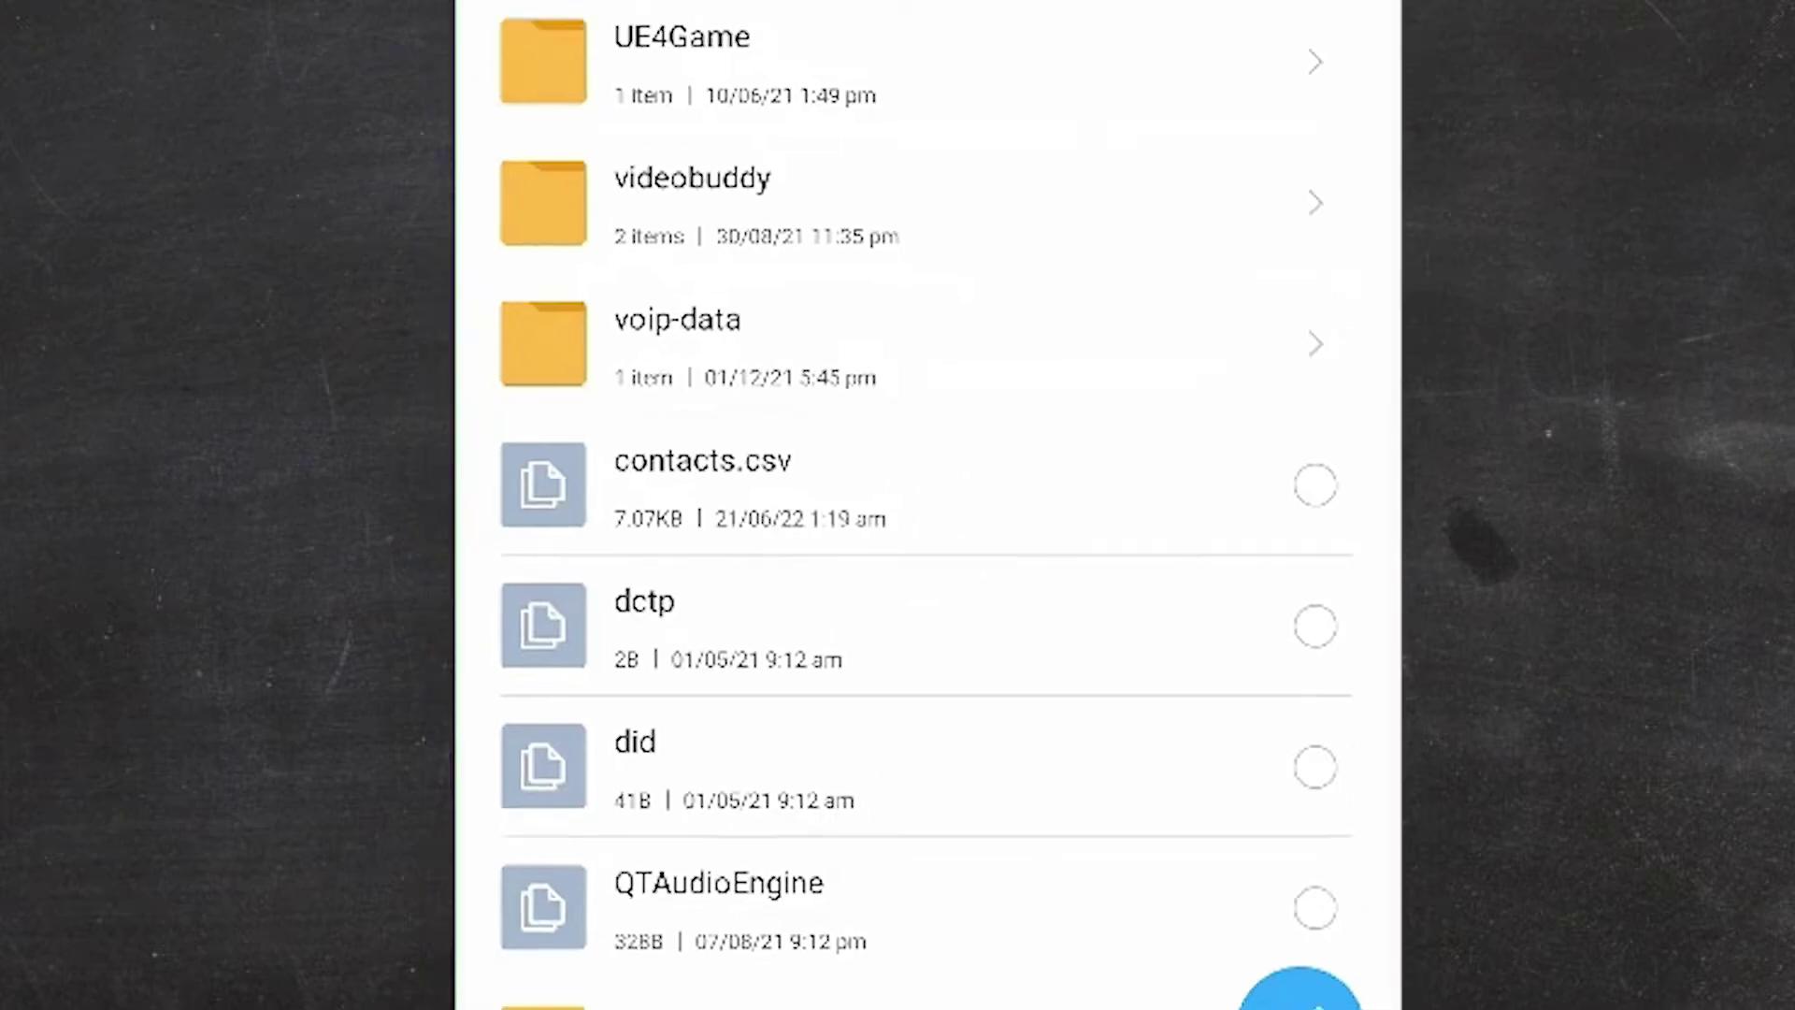
pyautogui.click(819, 855)
pyautogui.click(818, 856)
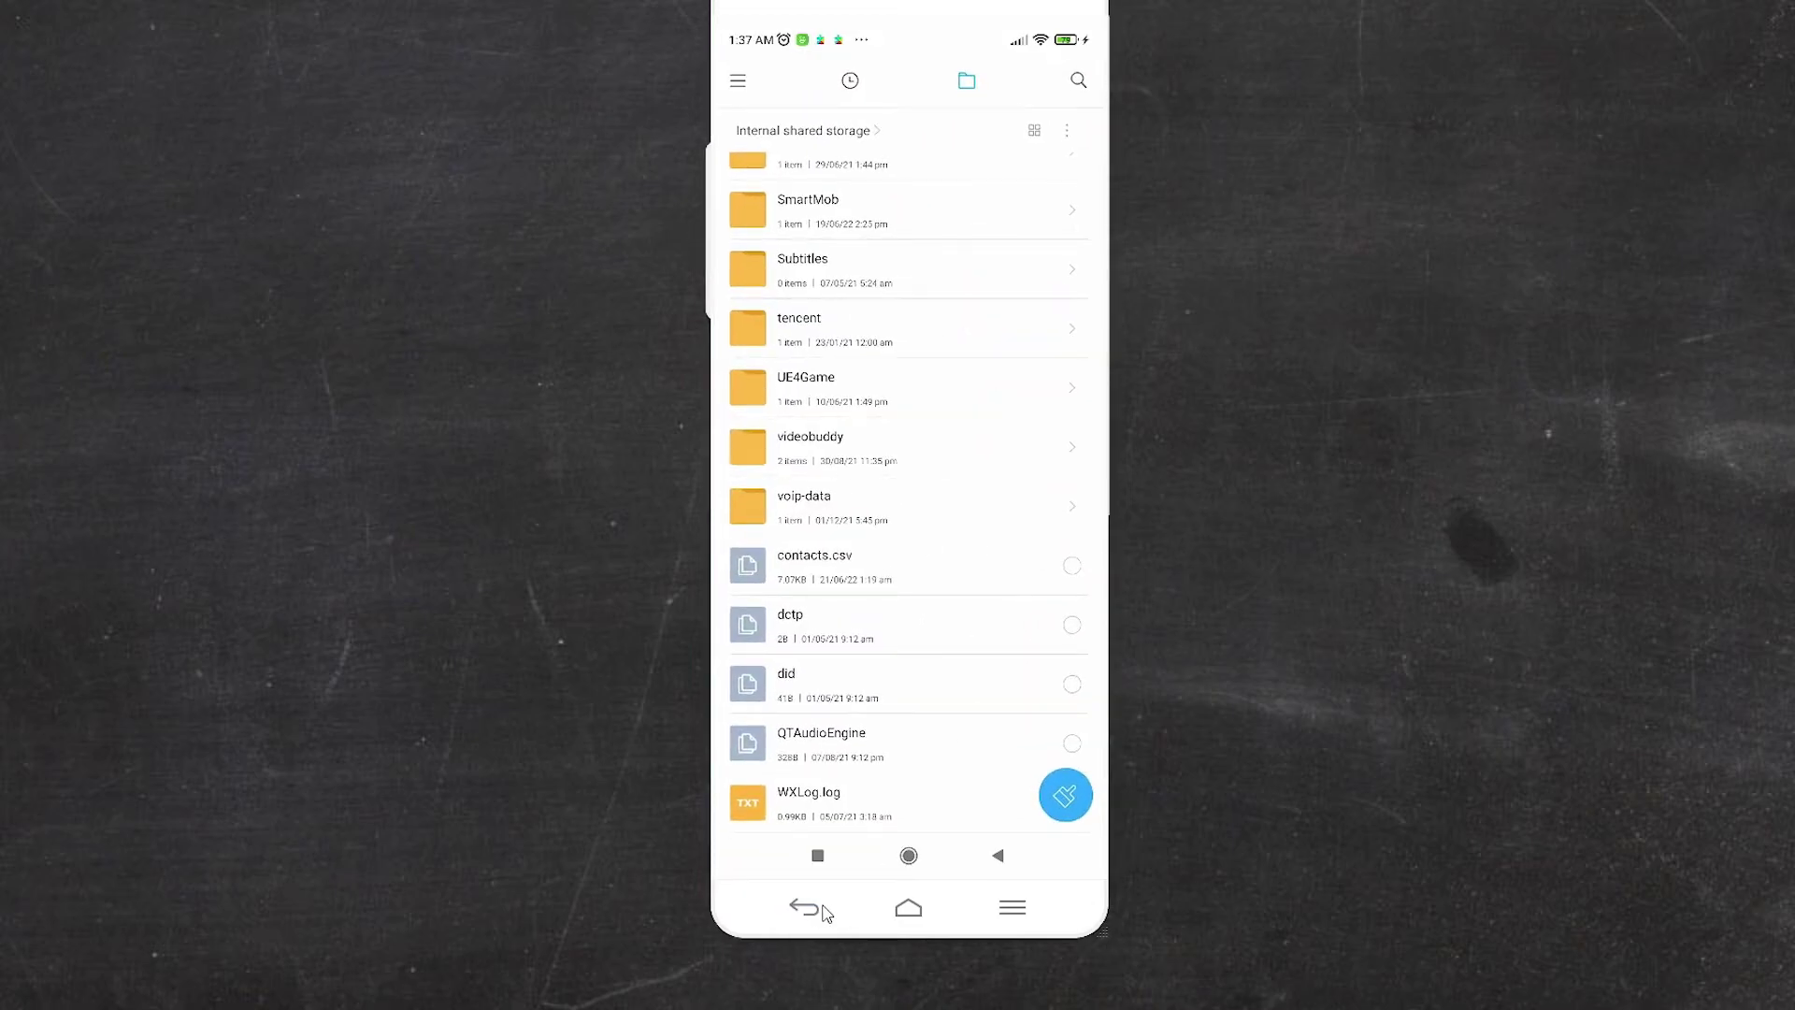
pyautogui.click(804, 907)
pyautogui.moveTo(773, 581); pyautogui.dragTo(917, 607)
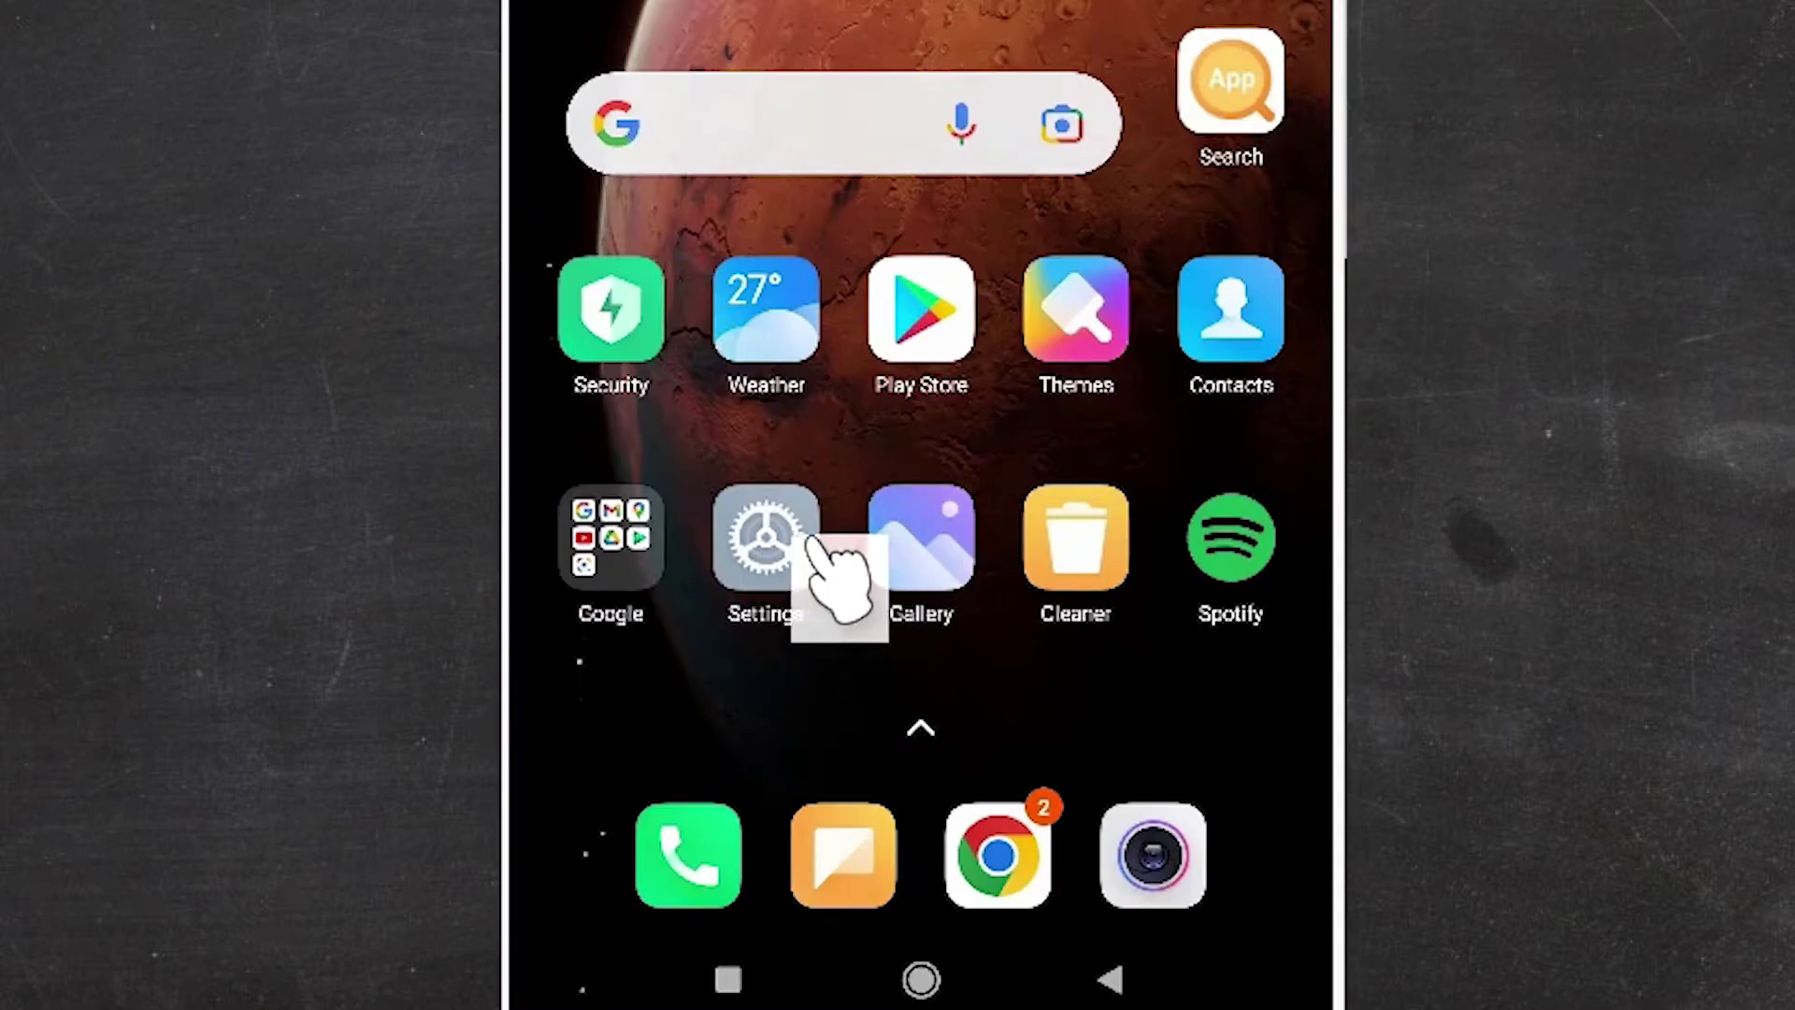
# Step: Go to Settings > Google and open Manage your Google Account
pyautogui.click(806, 552)
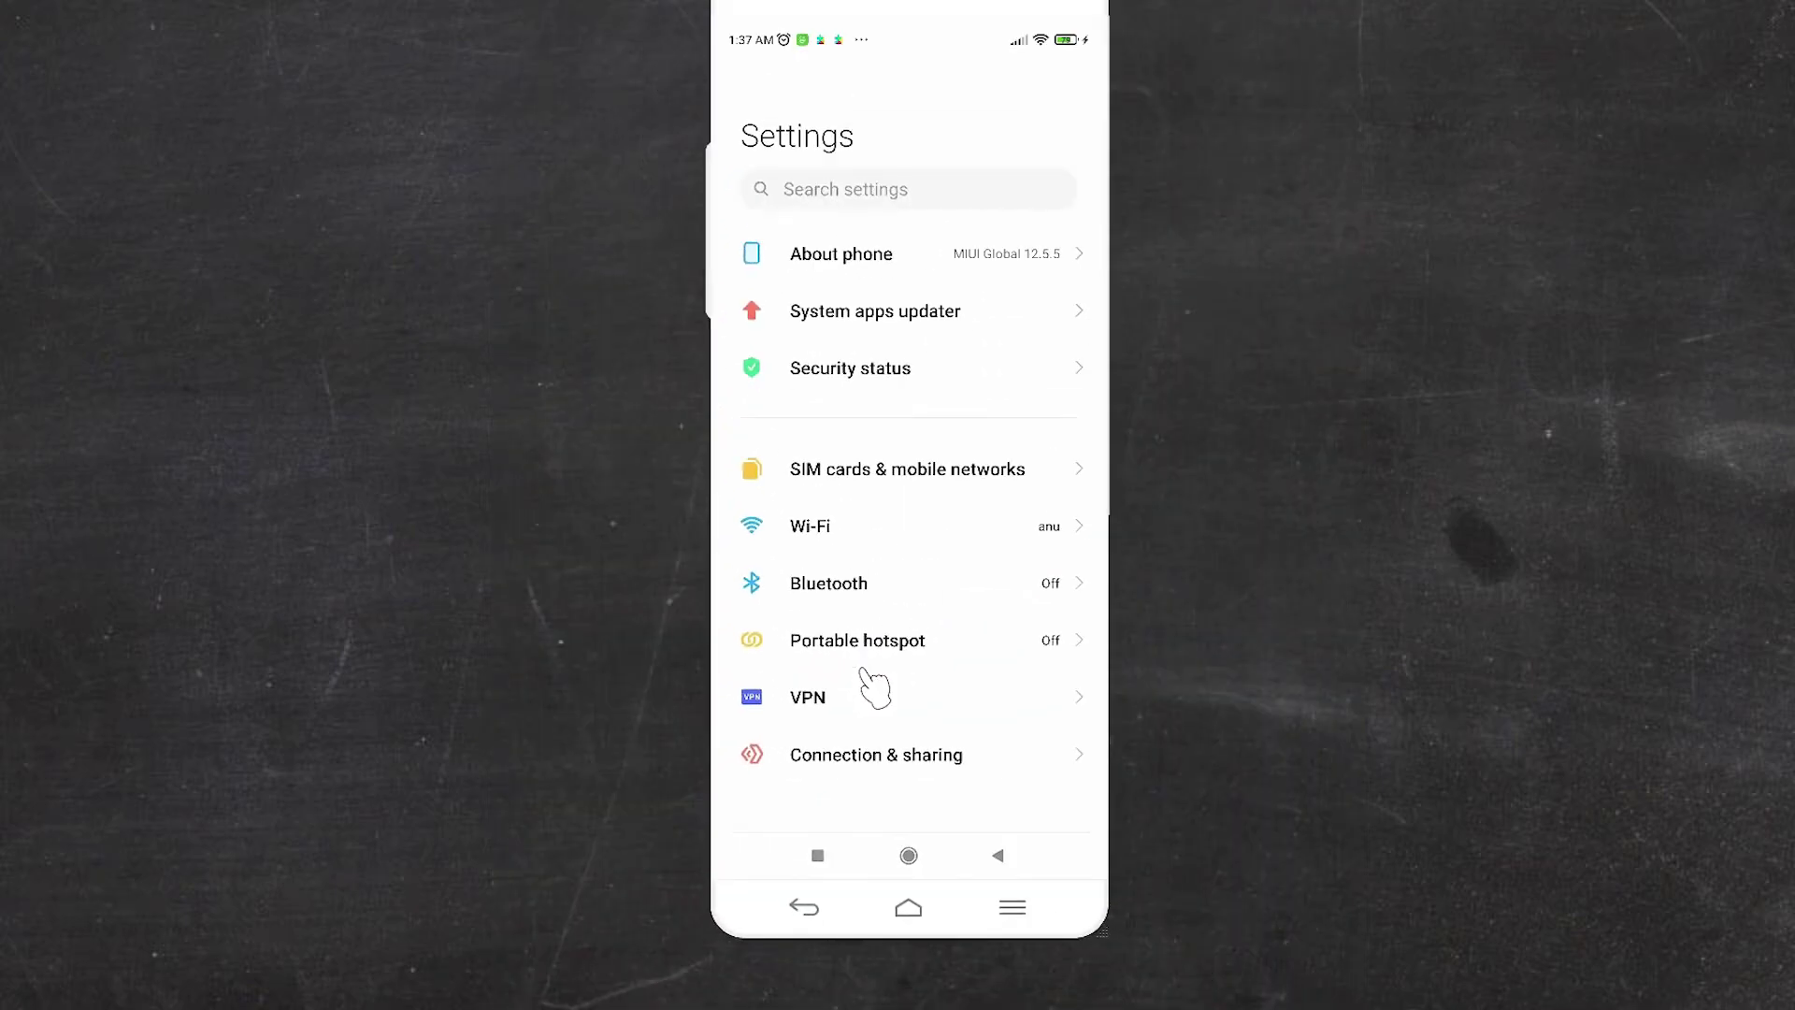
pyautogui.scroll(-1, 893, 201)
pyautogui.scroll(-10, 914, 753)
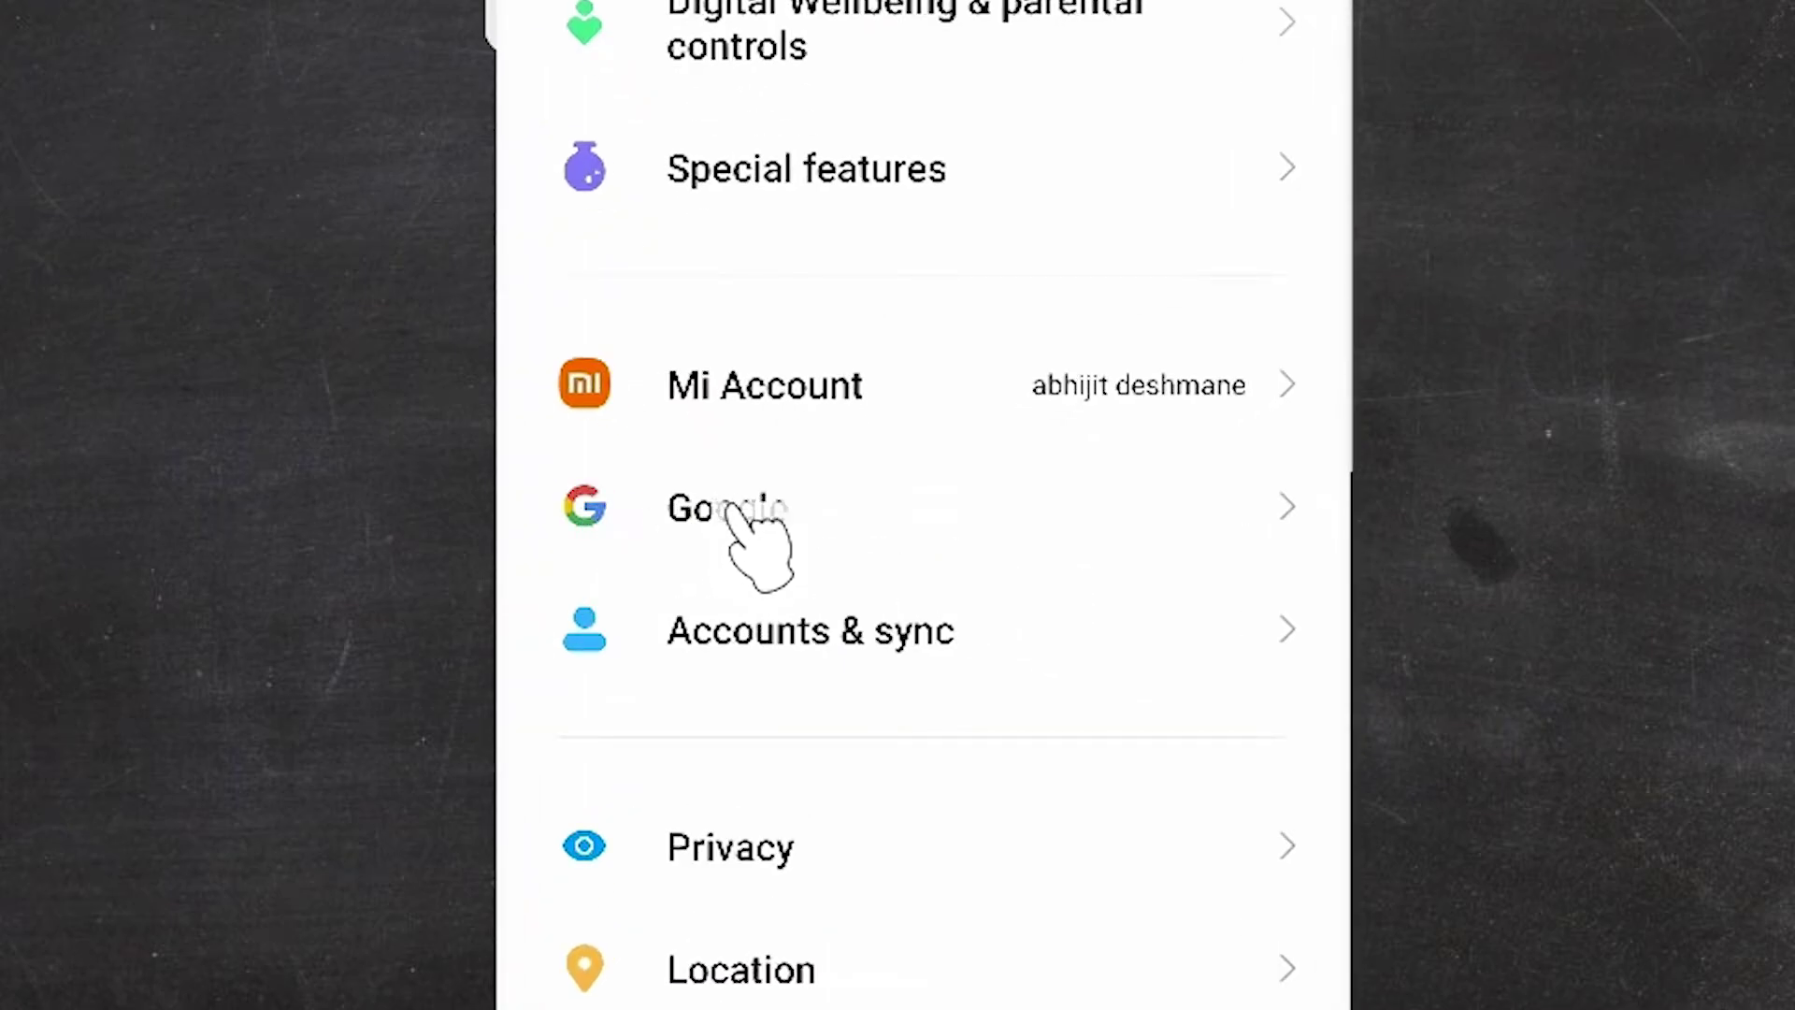
pyautogui.click(734, 509)
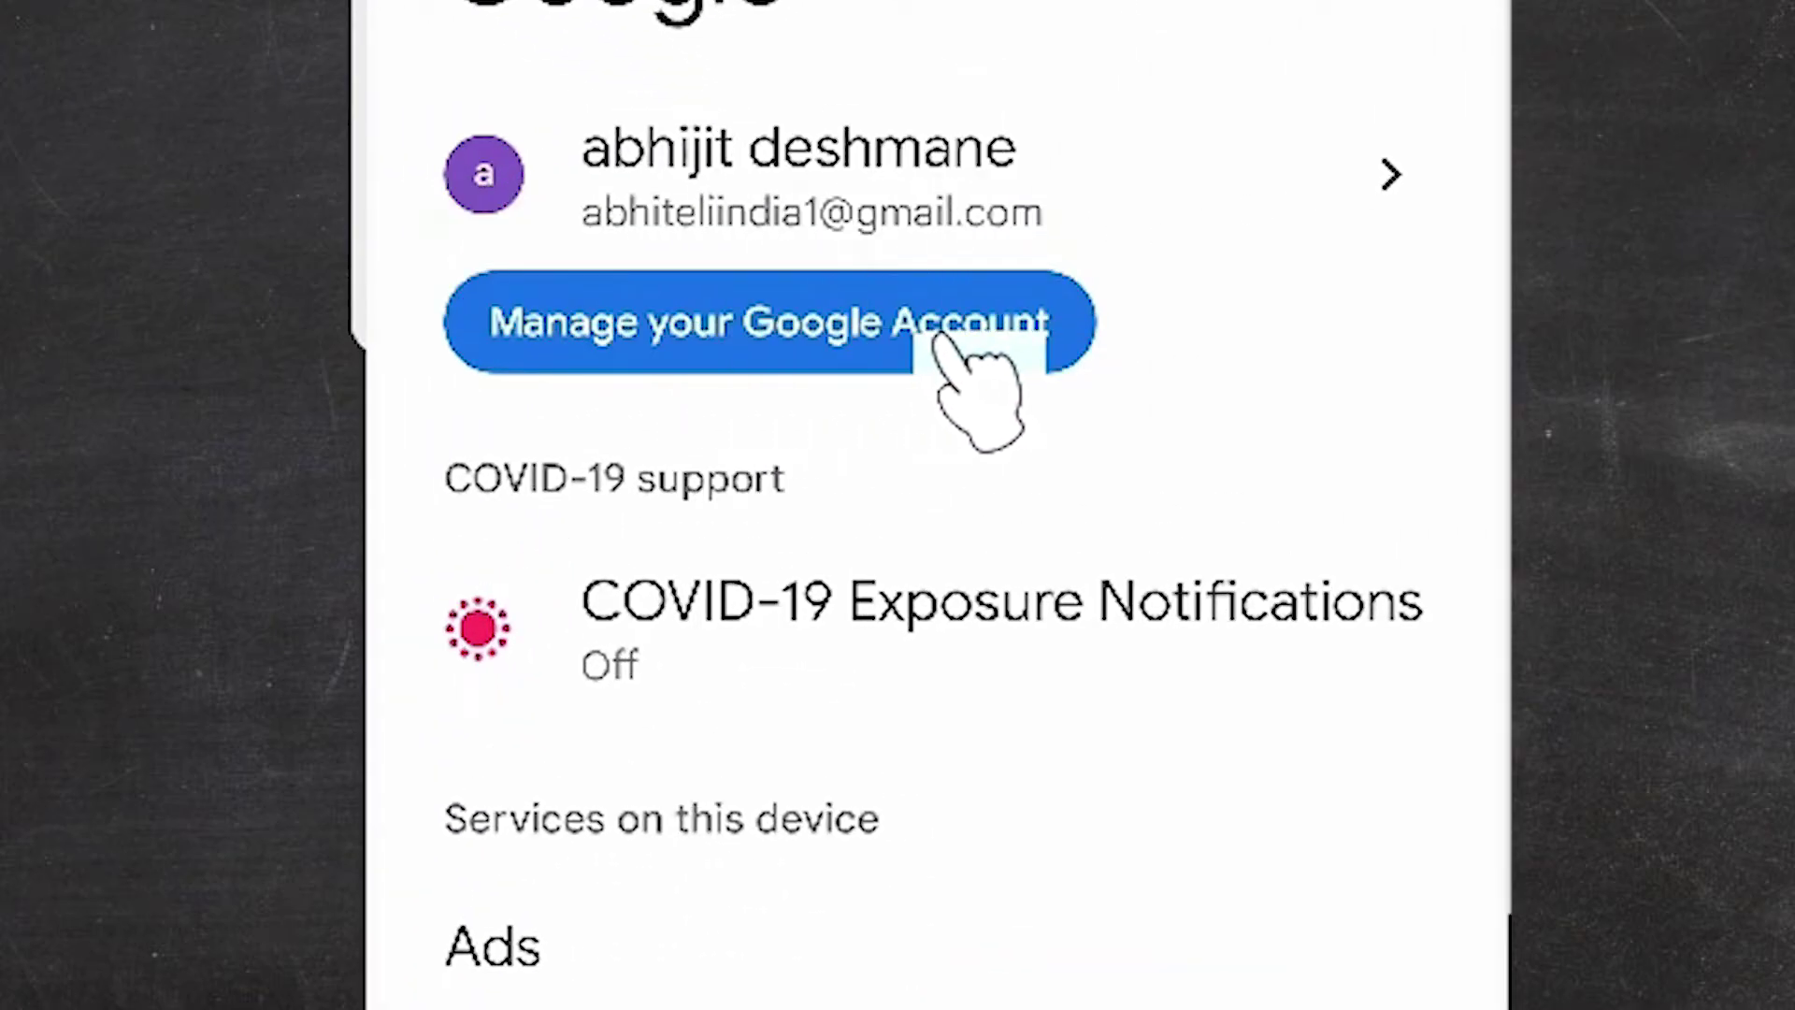
pyautogui.click(940, 335)
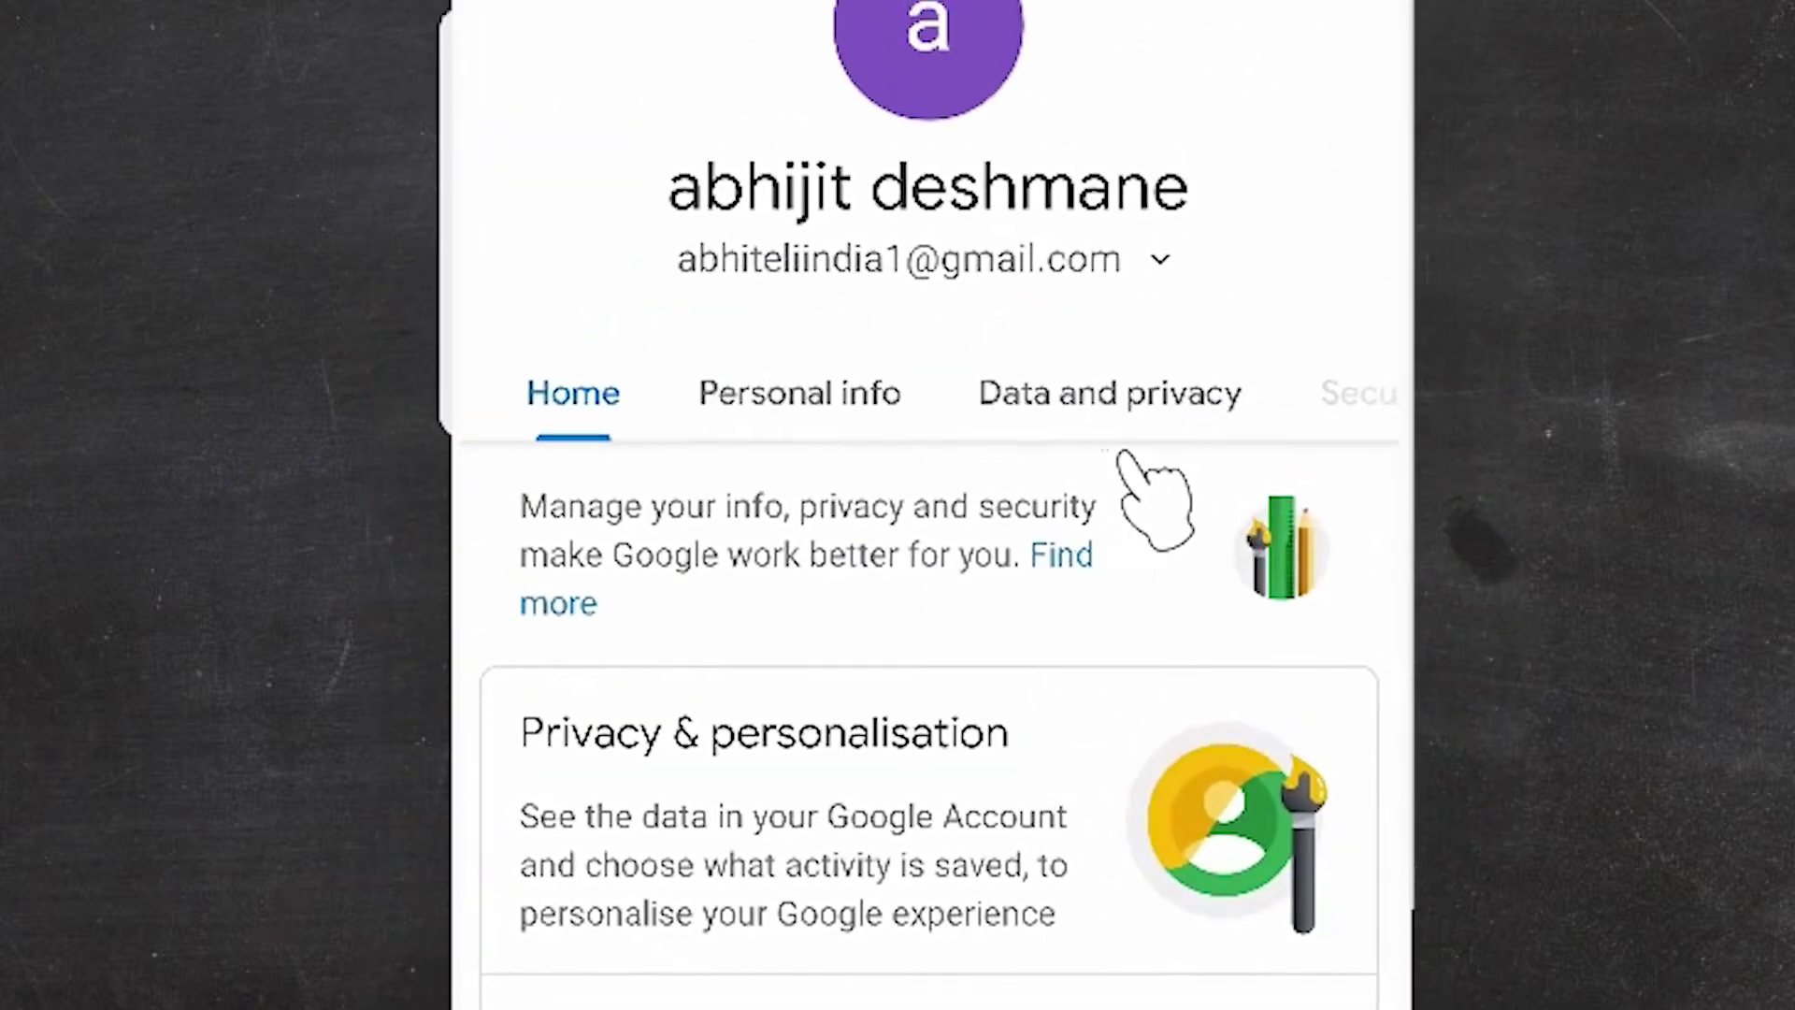
# Step: Switch to People and sharing and open the Contacts card, which shows no contacts yet
pyautogui.moveTo(1141, 397); pyautogui.dragTo(682, 401)
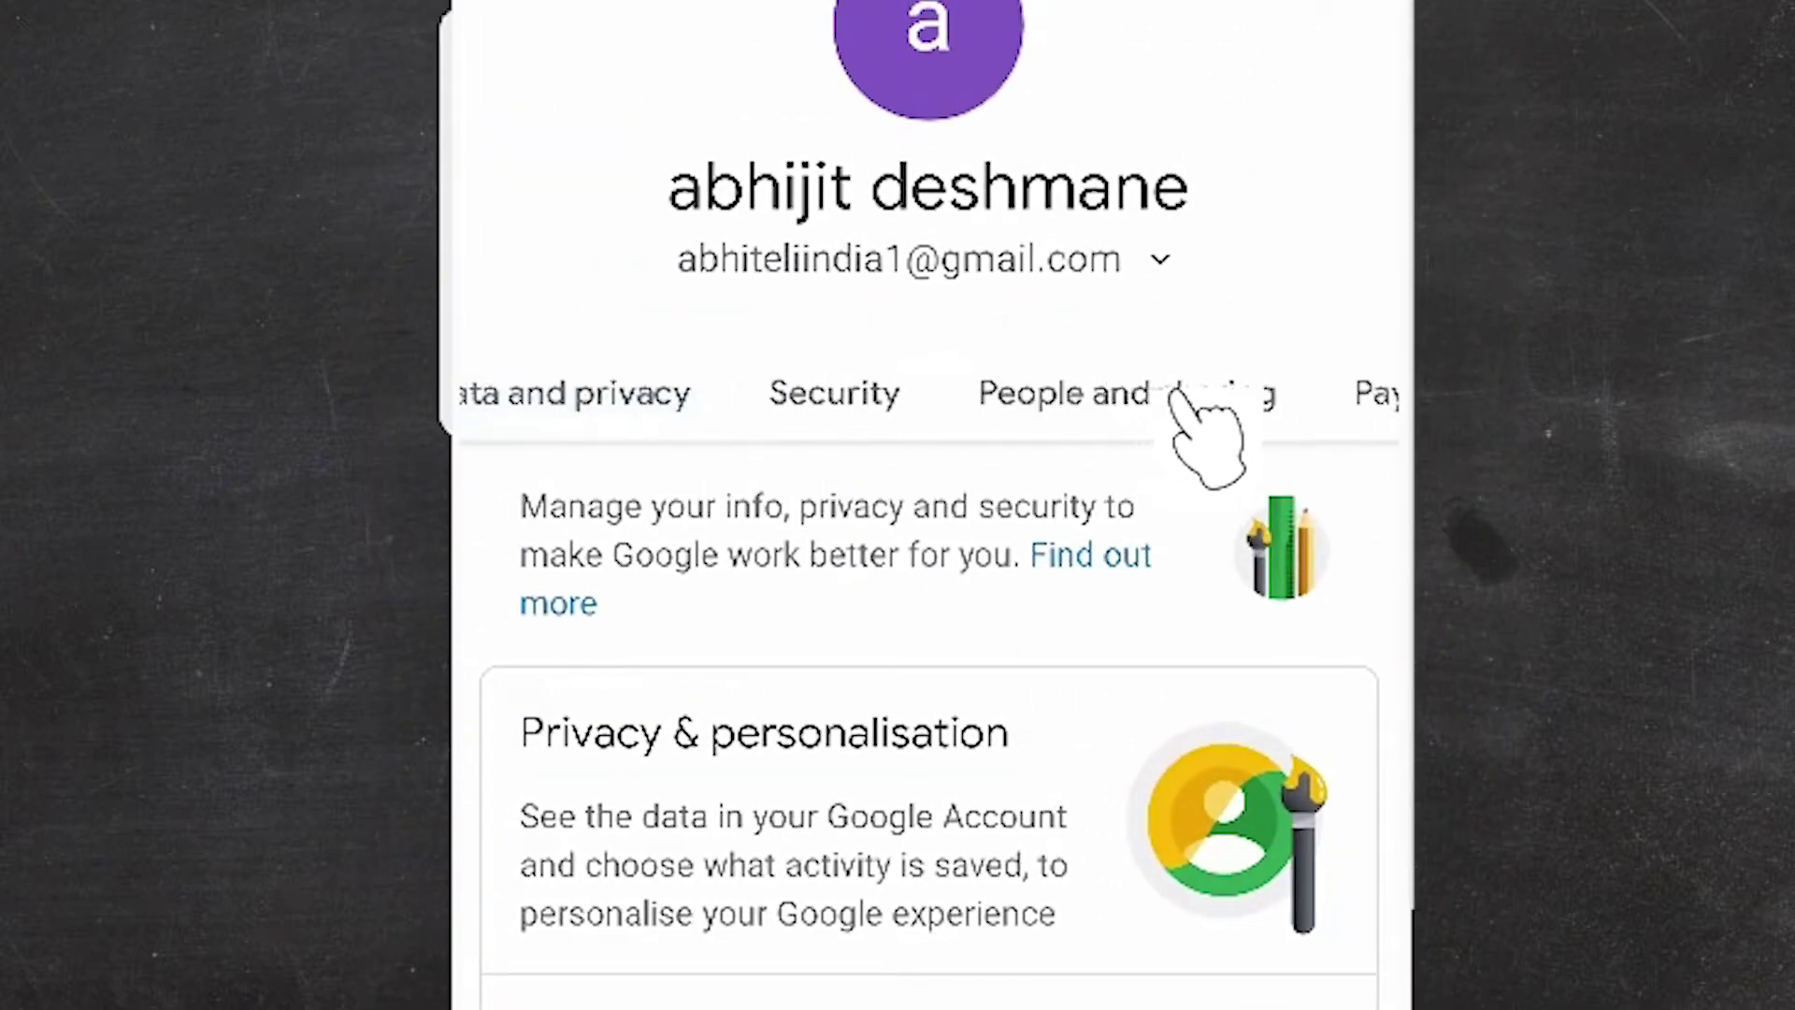
pyautogui.moveTo(1181, 400); pyautogui.dragTo(865, 388)
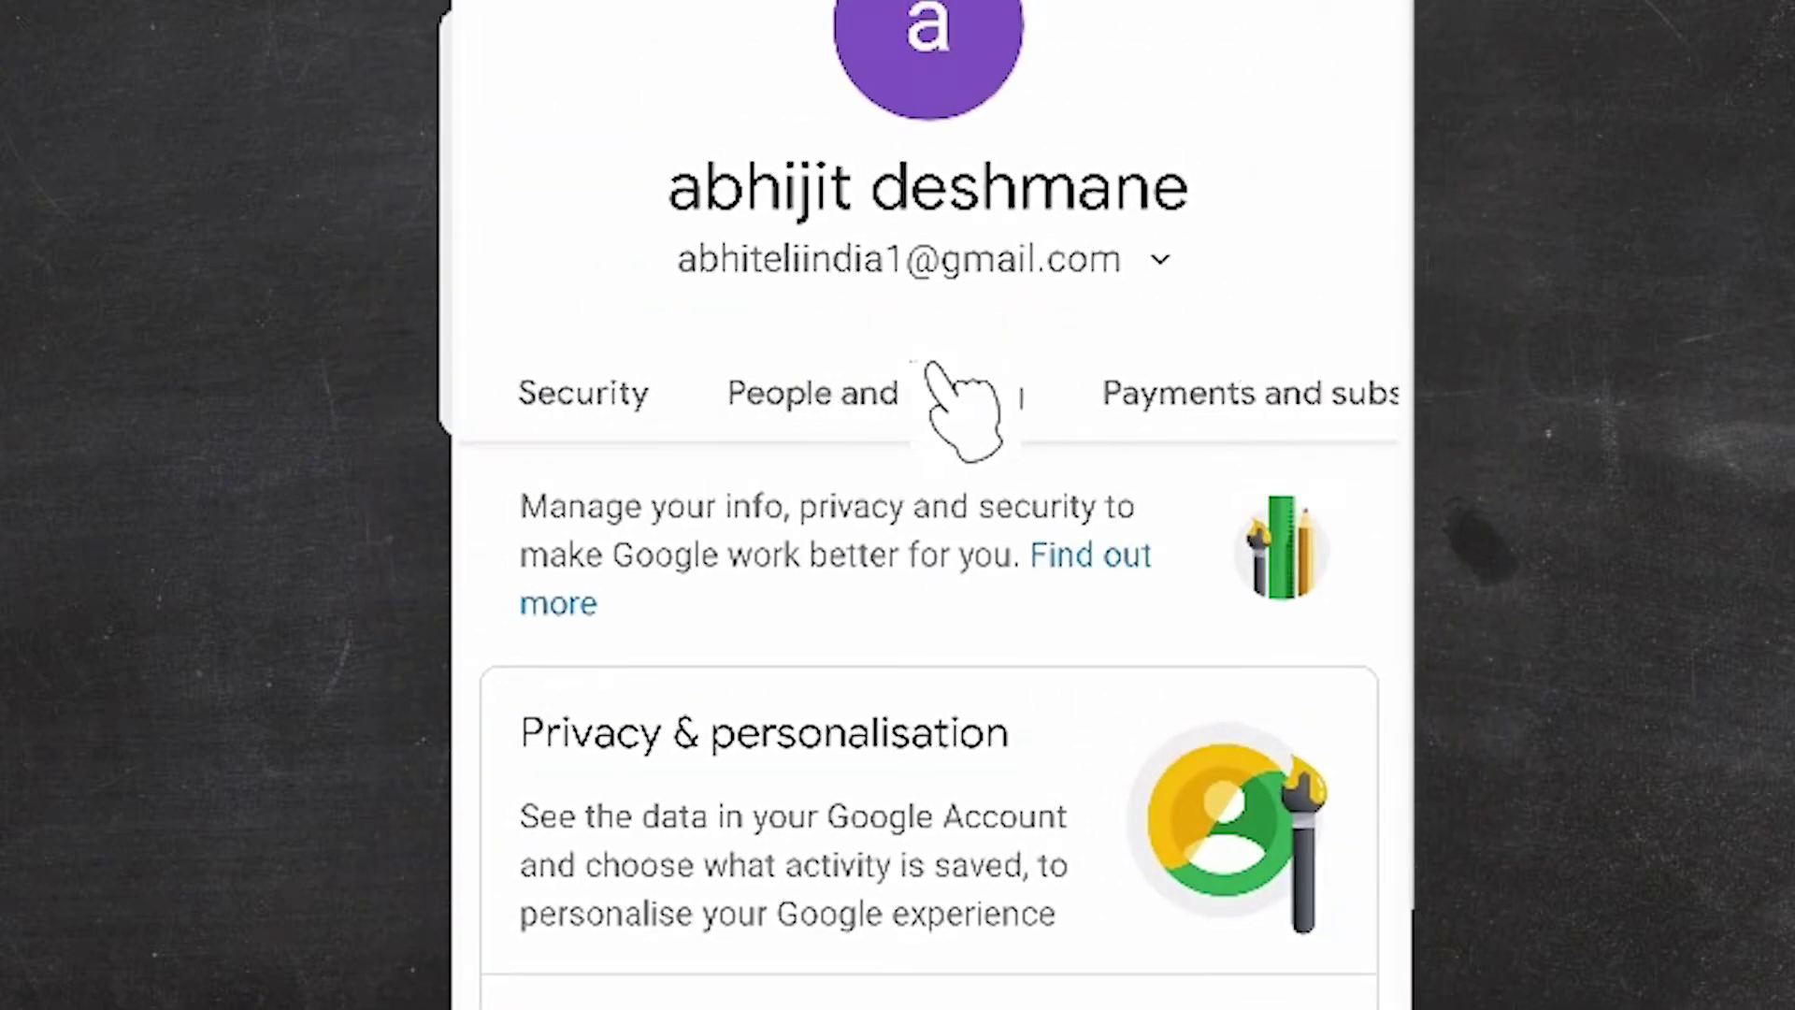
pyautogui.click(883, 397)
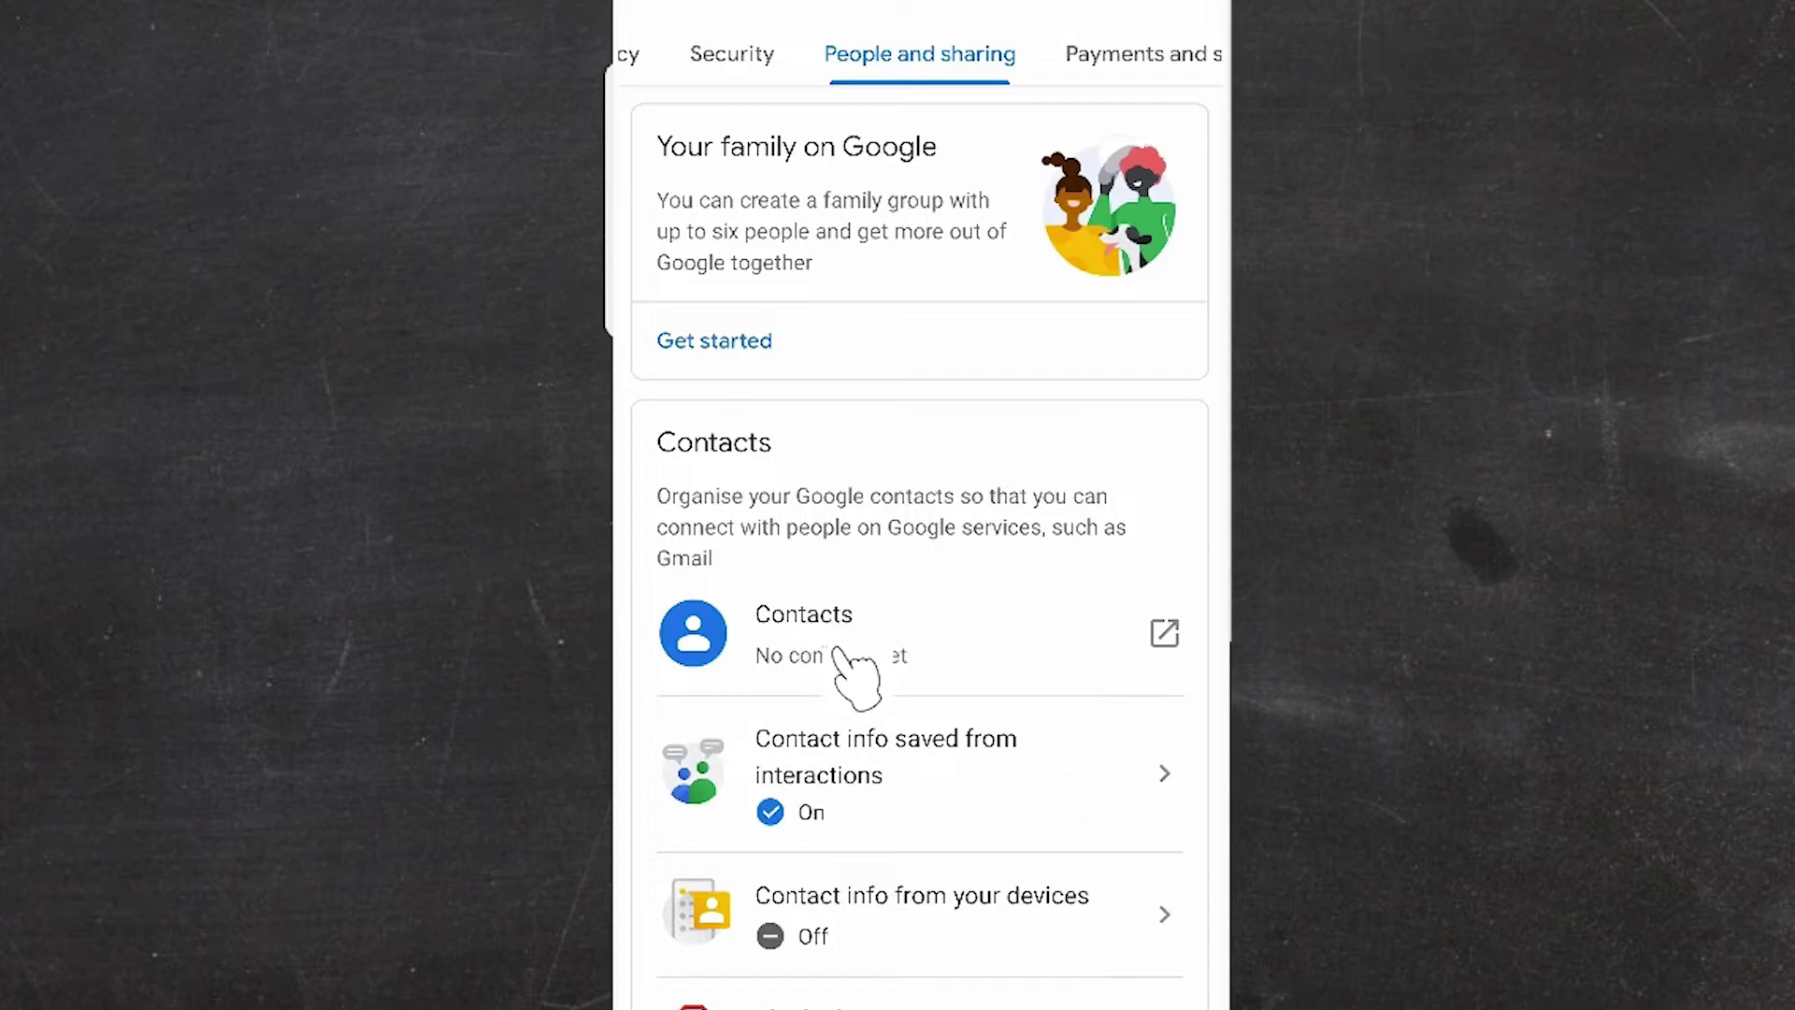
pyautogui.click(840, 657)
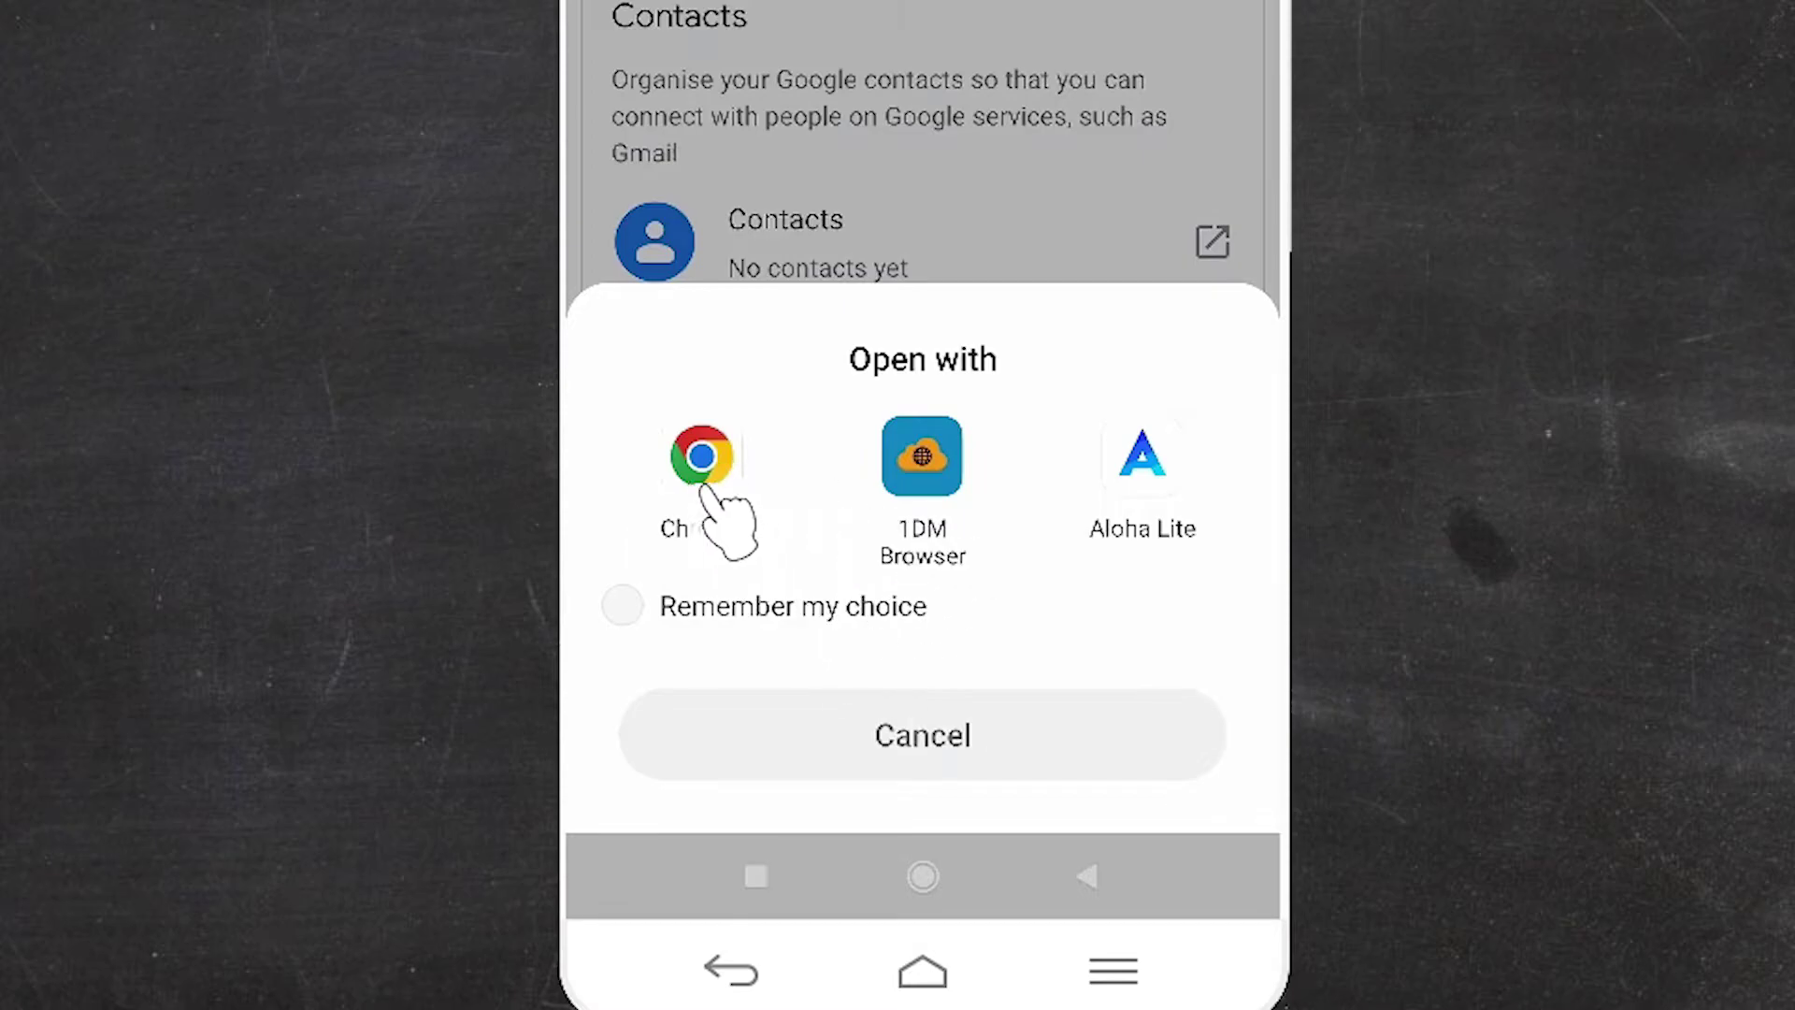
# Step: Load the empty Google Contacts page in Chrome and show its Import/Export navigation menu
pyautogui.click(703, 488)
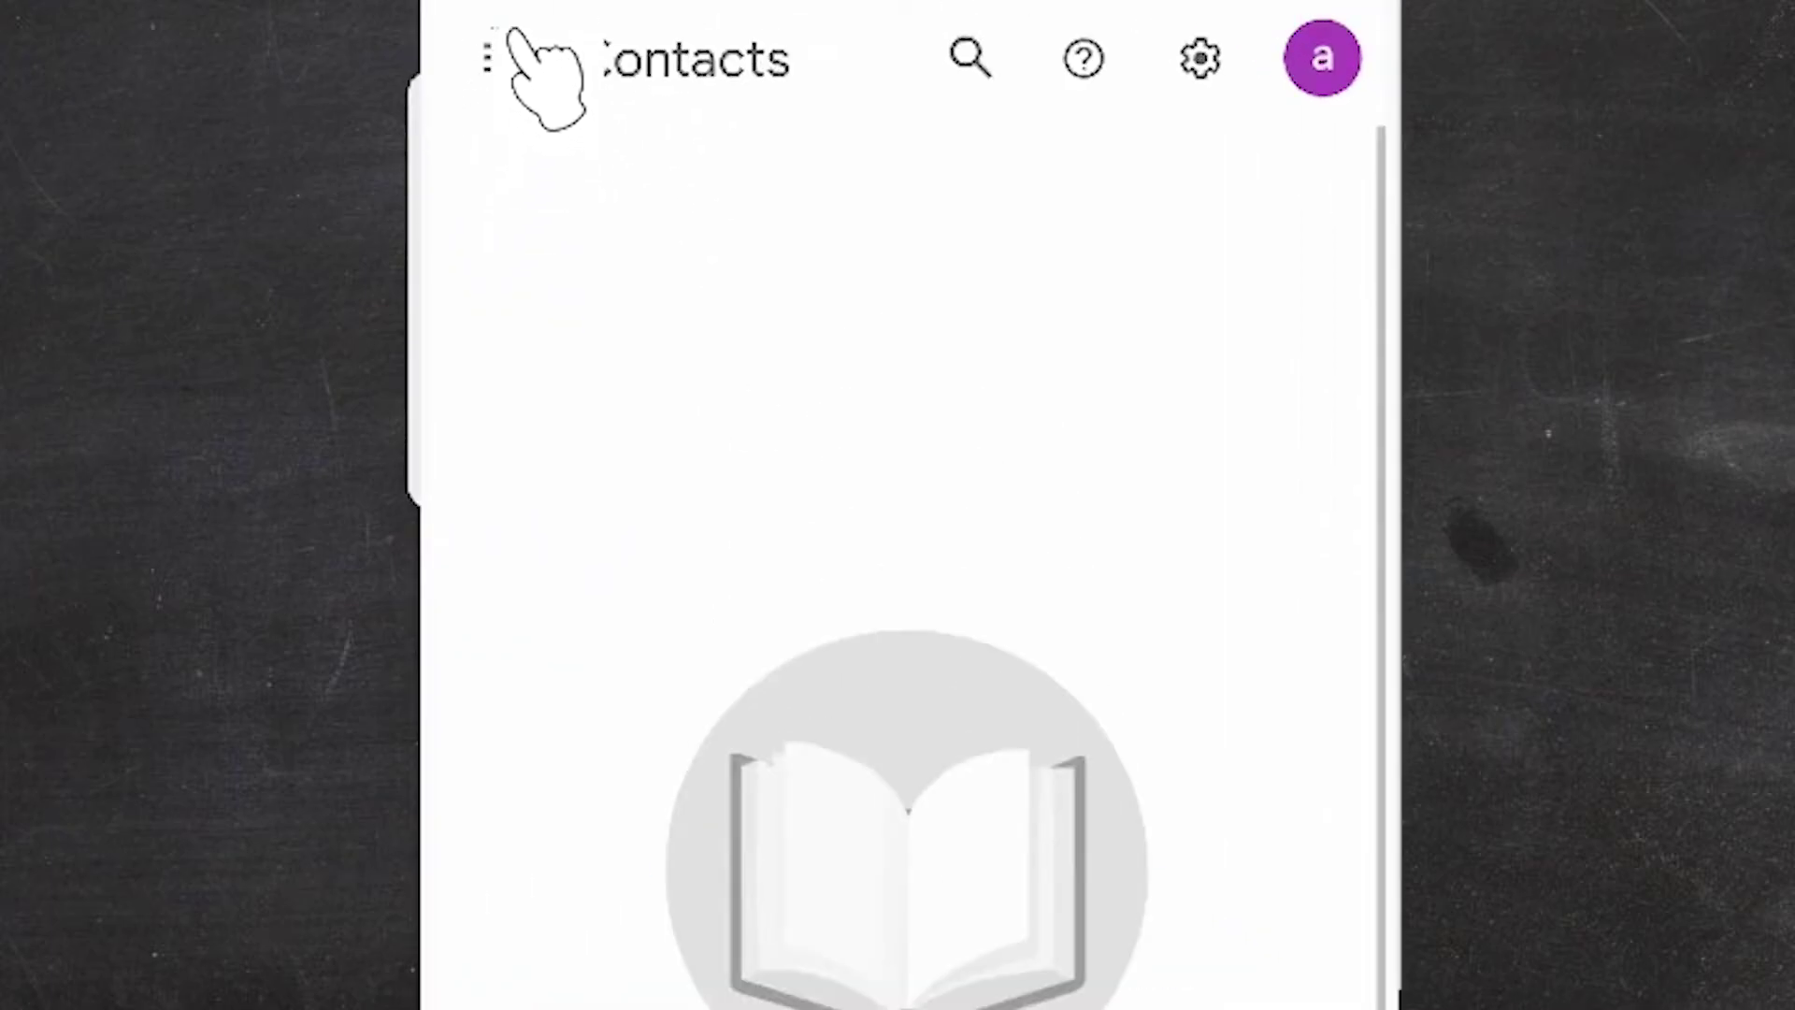
pyautogui.click(510, 61)
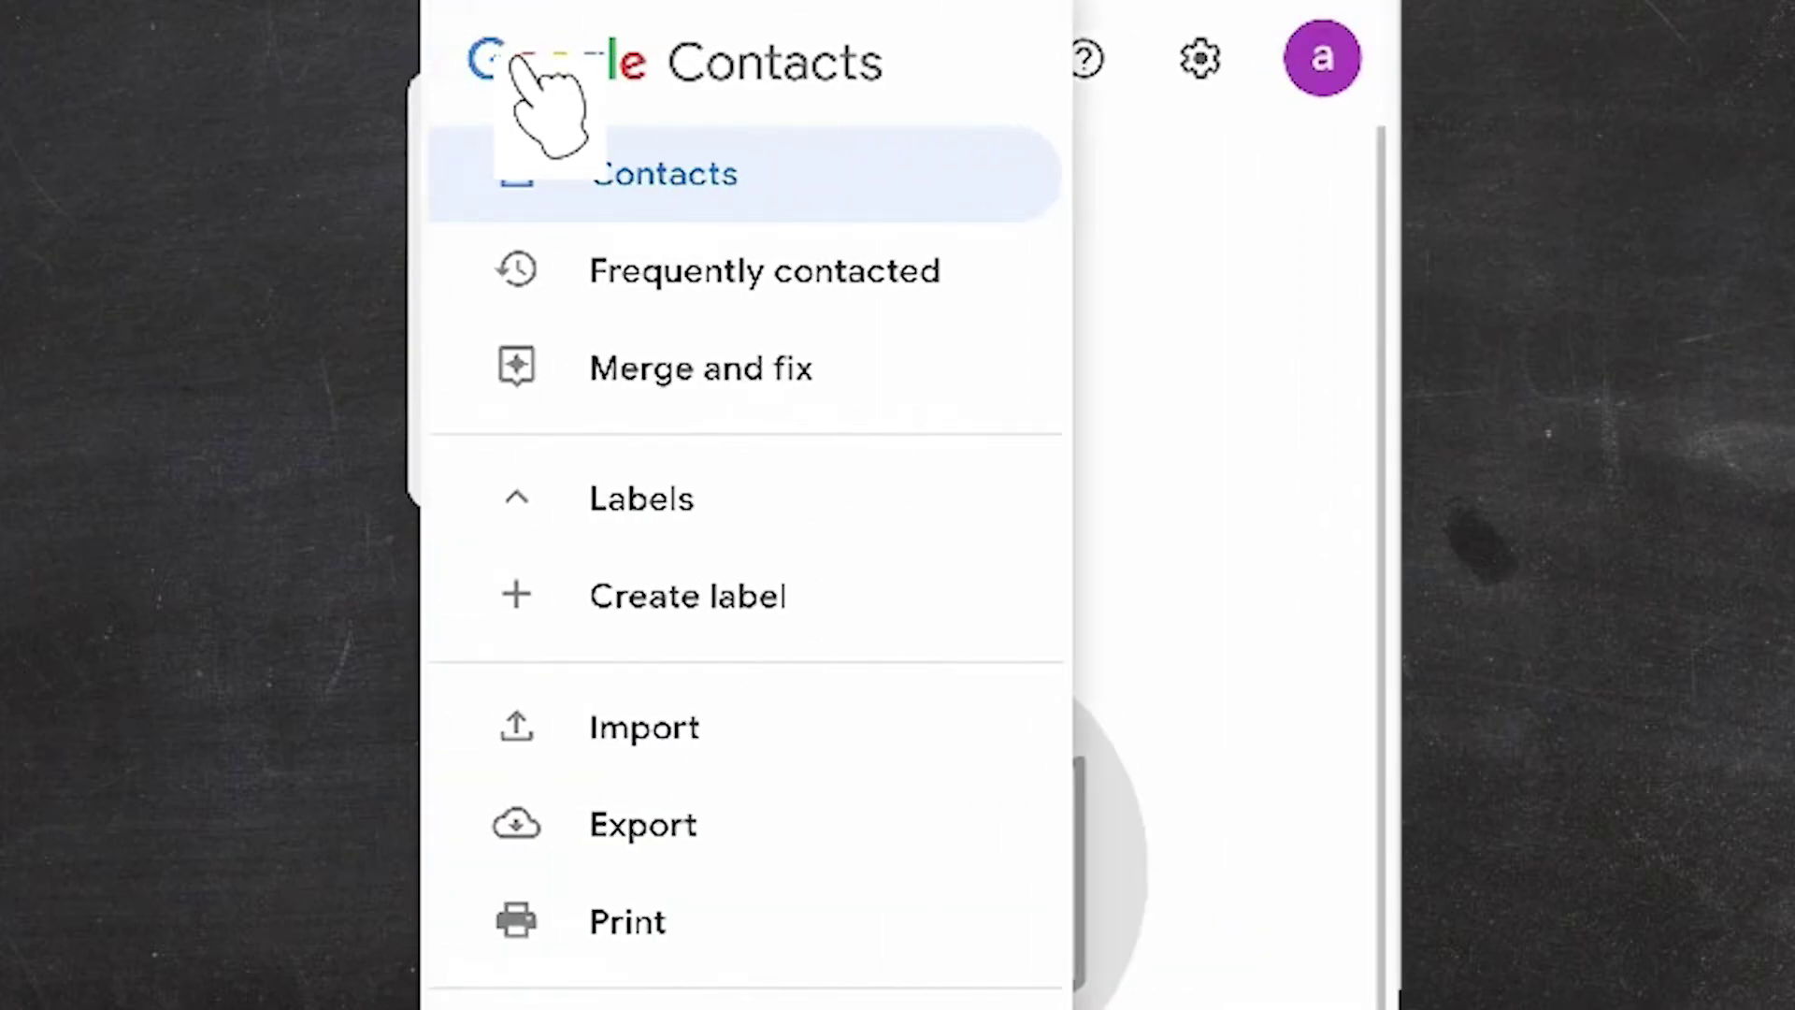
# Step: Start an import and browse with Files to the Redmi Note 9 Pro internal storage
pyautogui.click(743, 607)
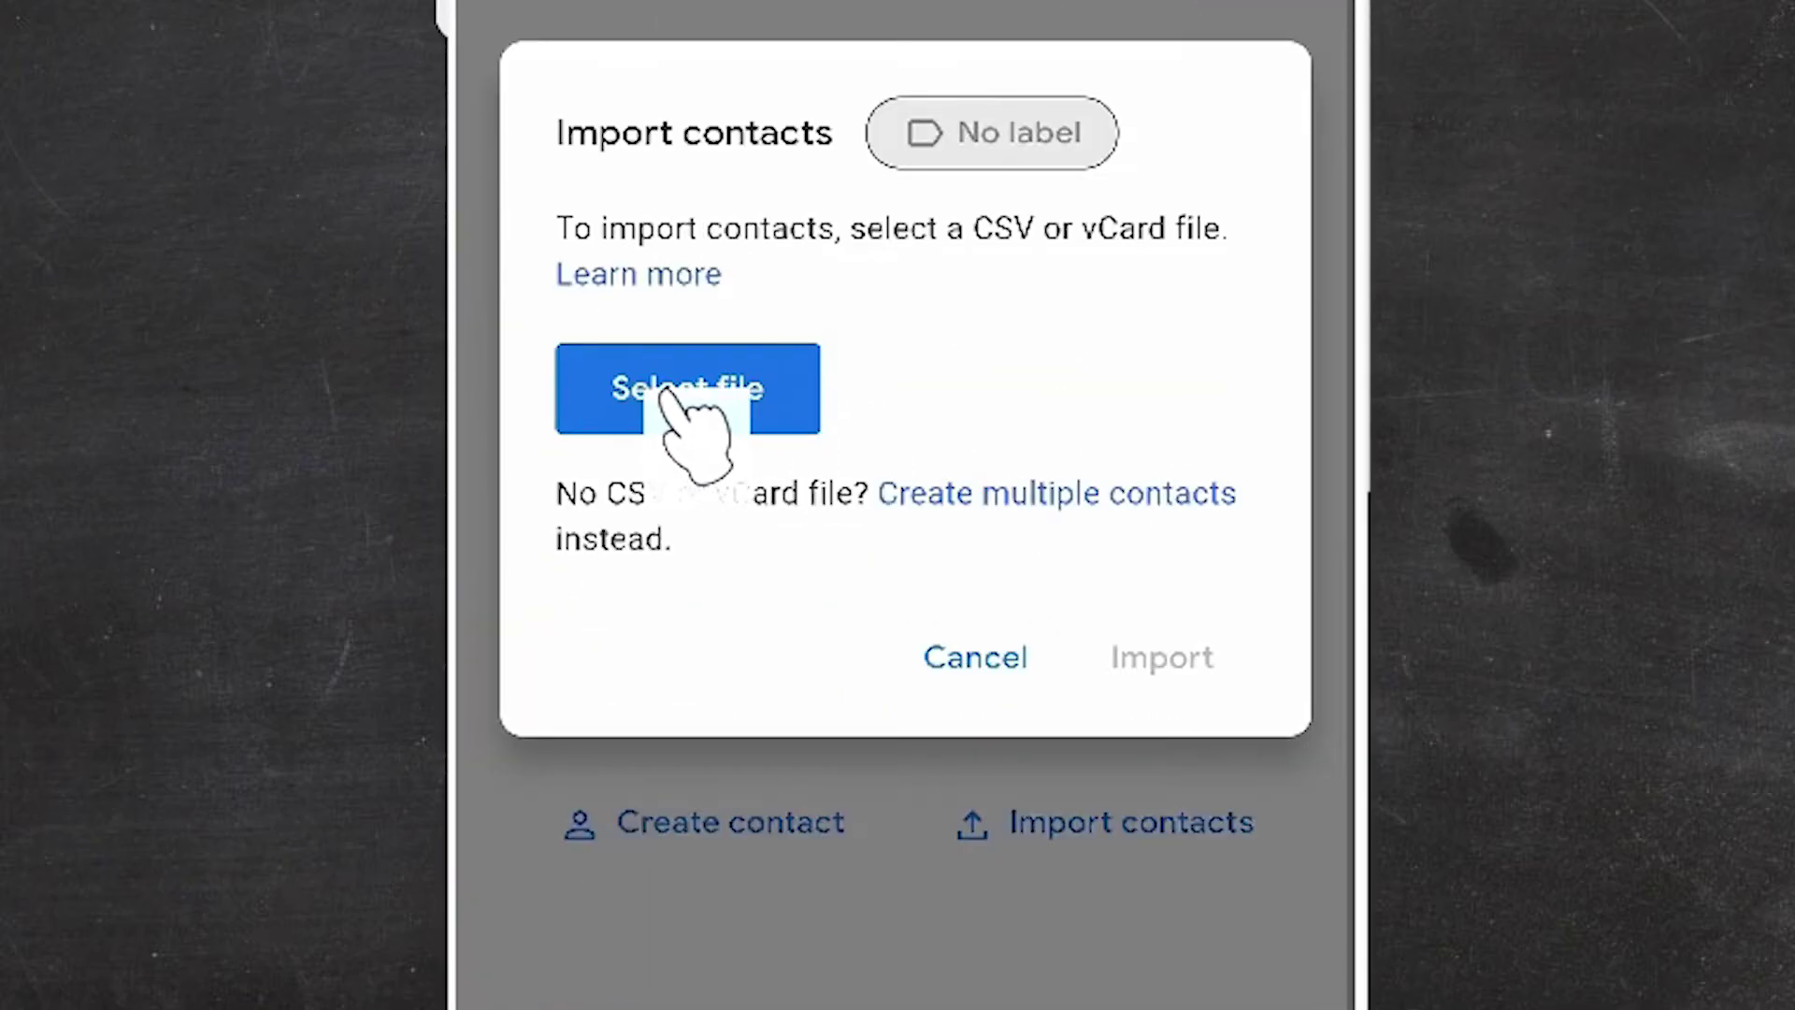
pyautogui.click(662, 393)
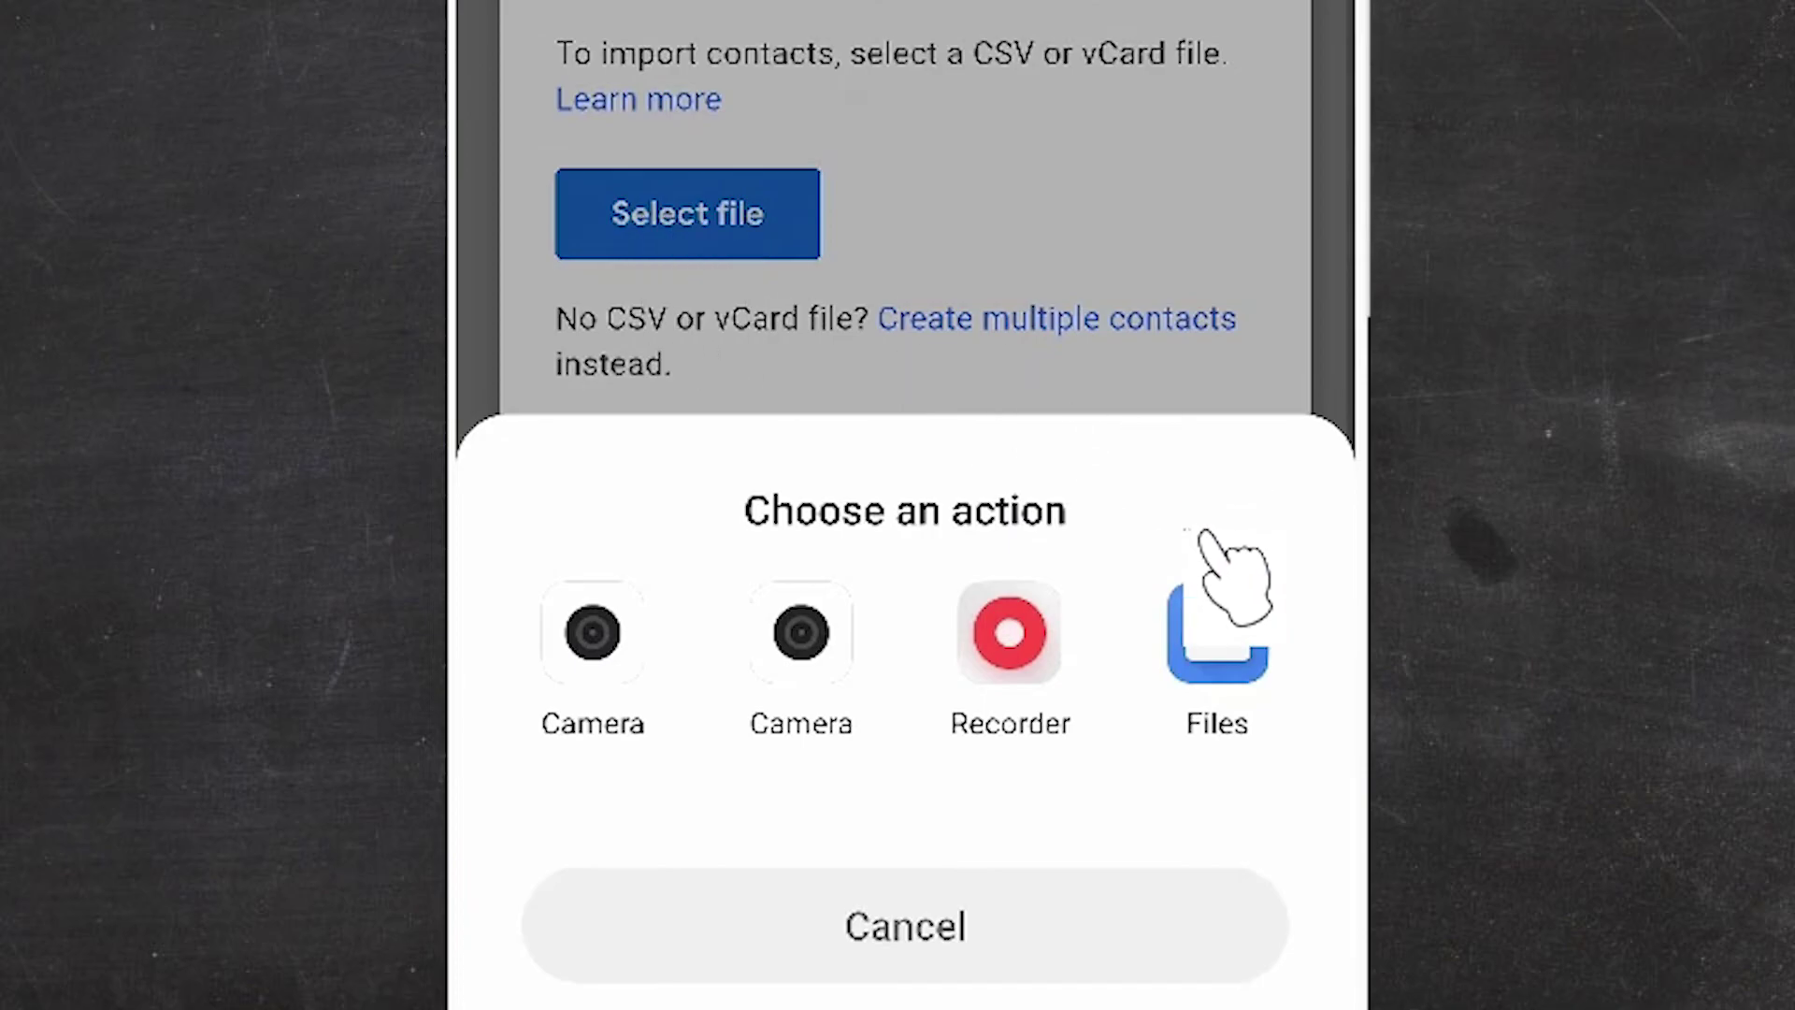
pyautogui.click(1216, 636)
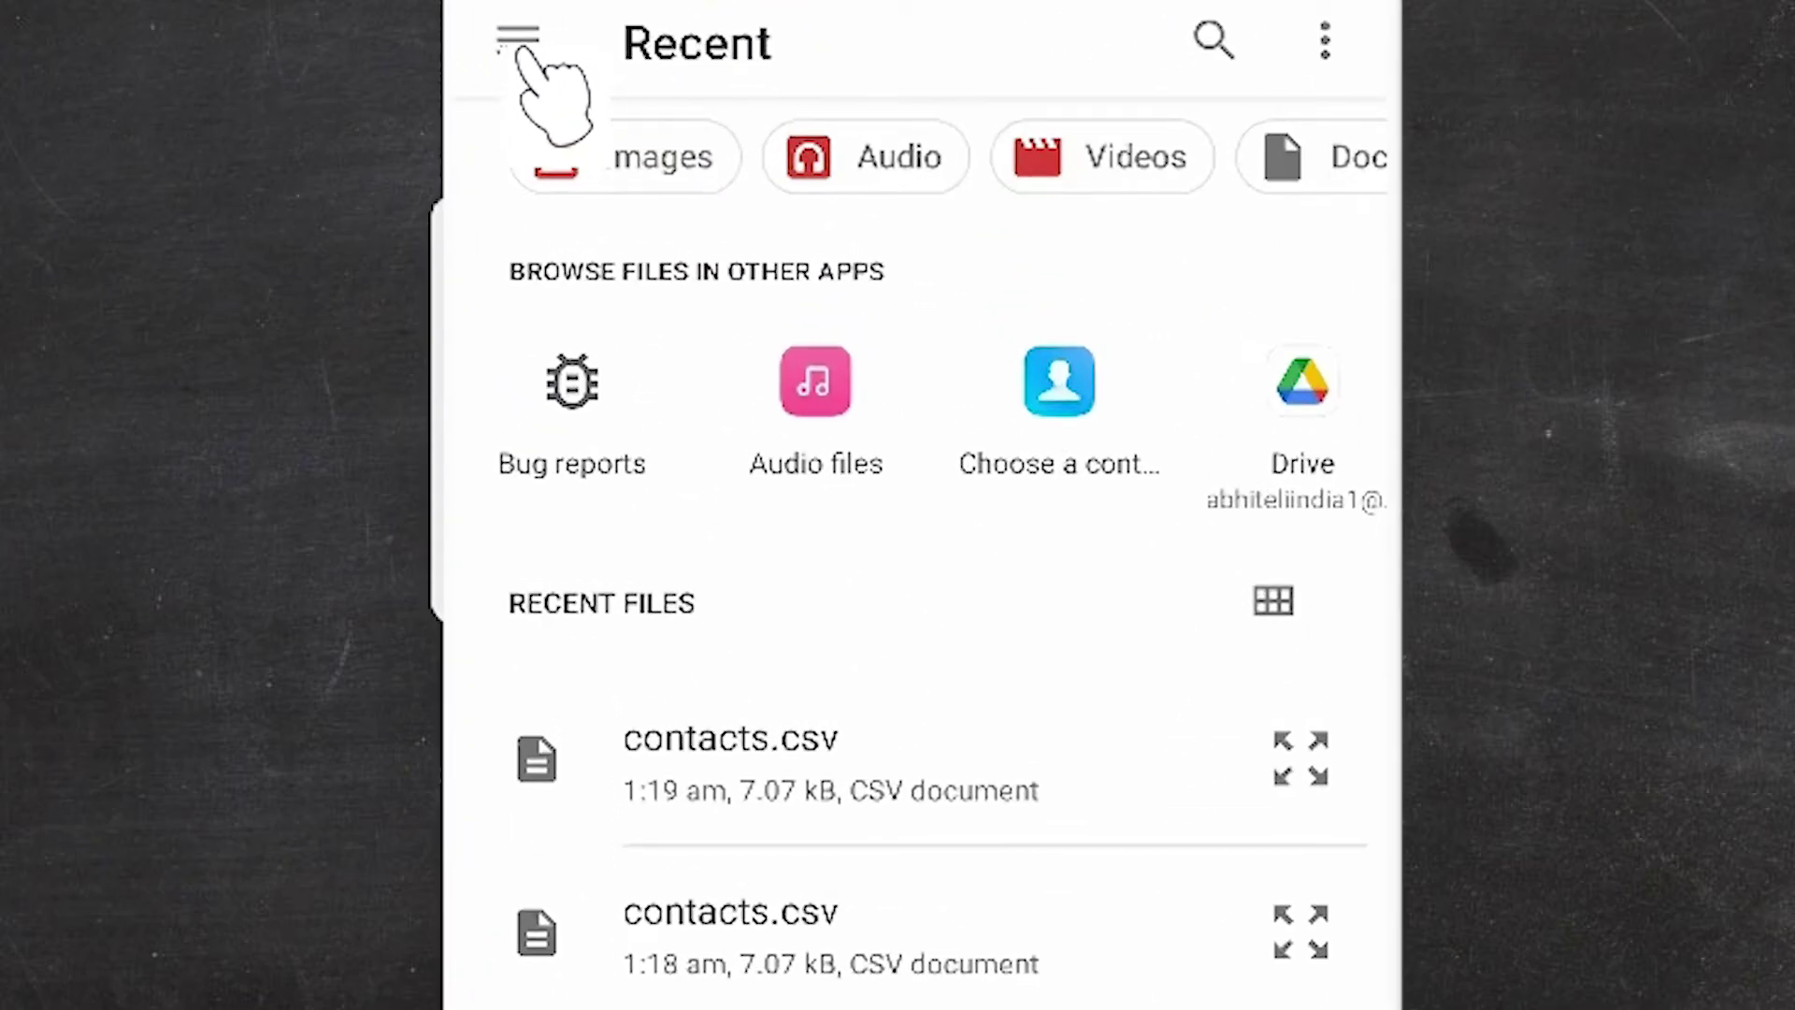
pyautogui.click(517, 42)
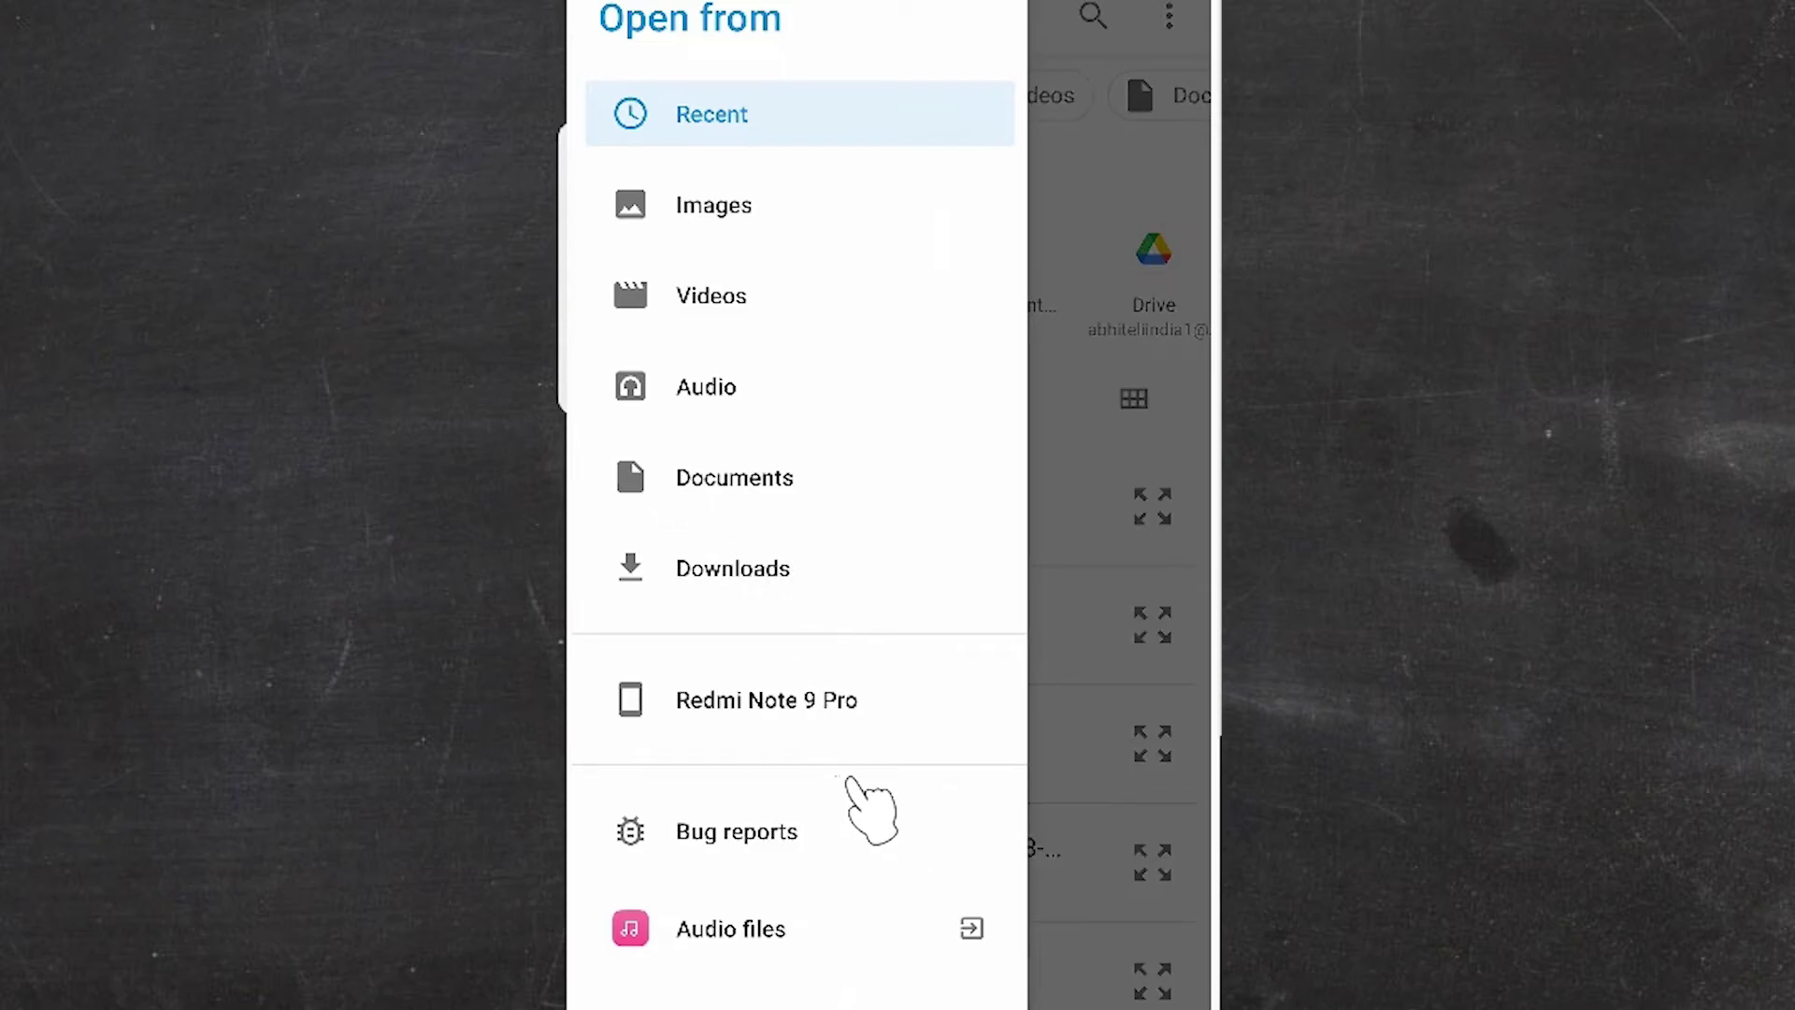
pyautogui.click(786, 706)
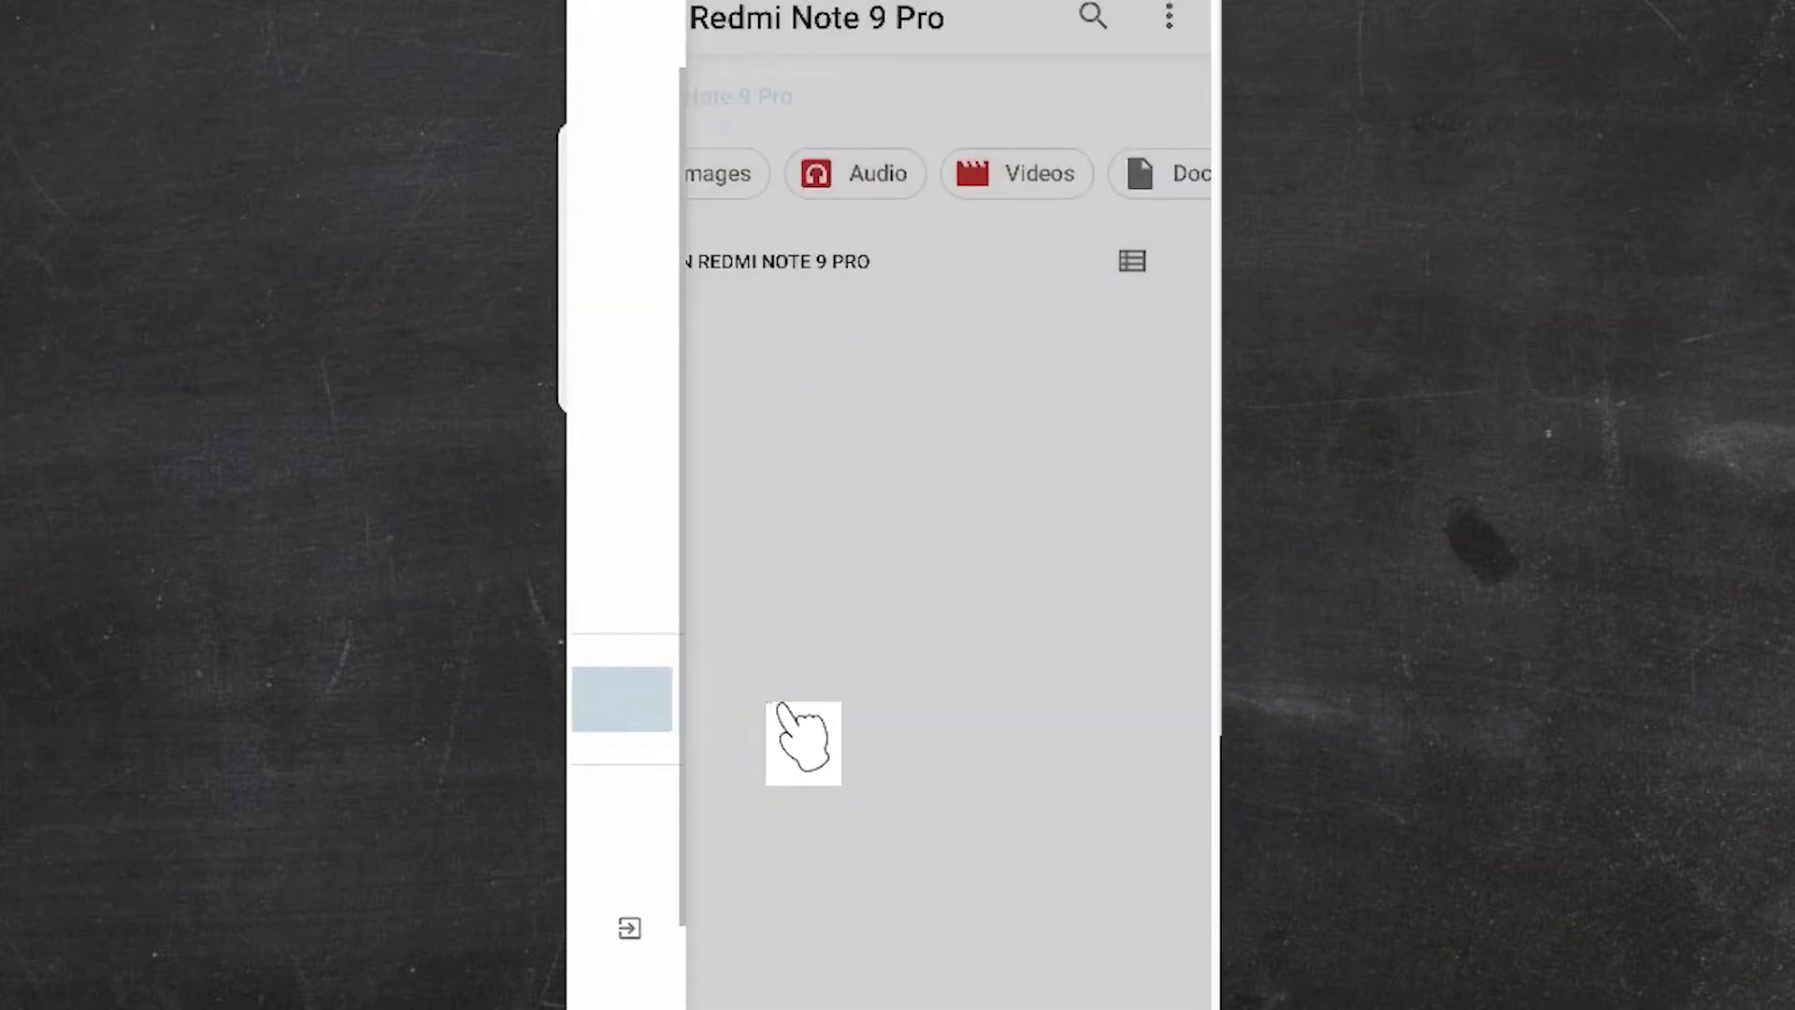
# Step: Pick contacts.csv and import it, adding 73 contacts labelled 'Imported on 21/06'
pyautogui.moveTo(915, 931); pyautogui.dragTo(889, 72)
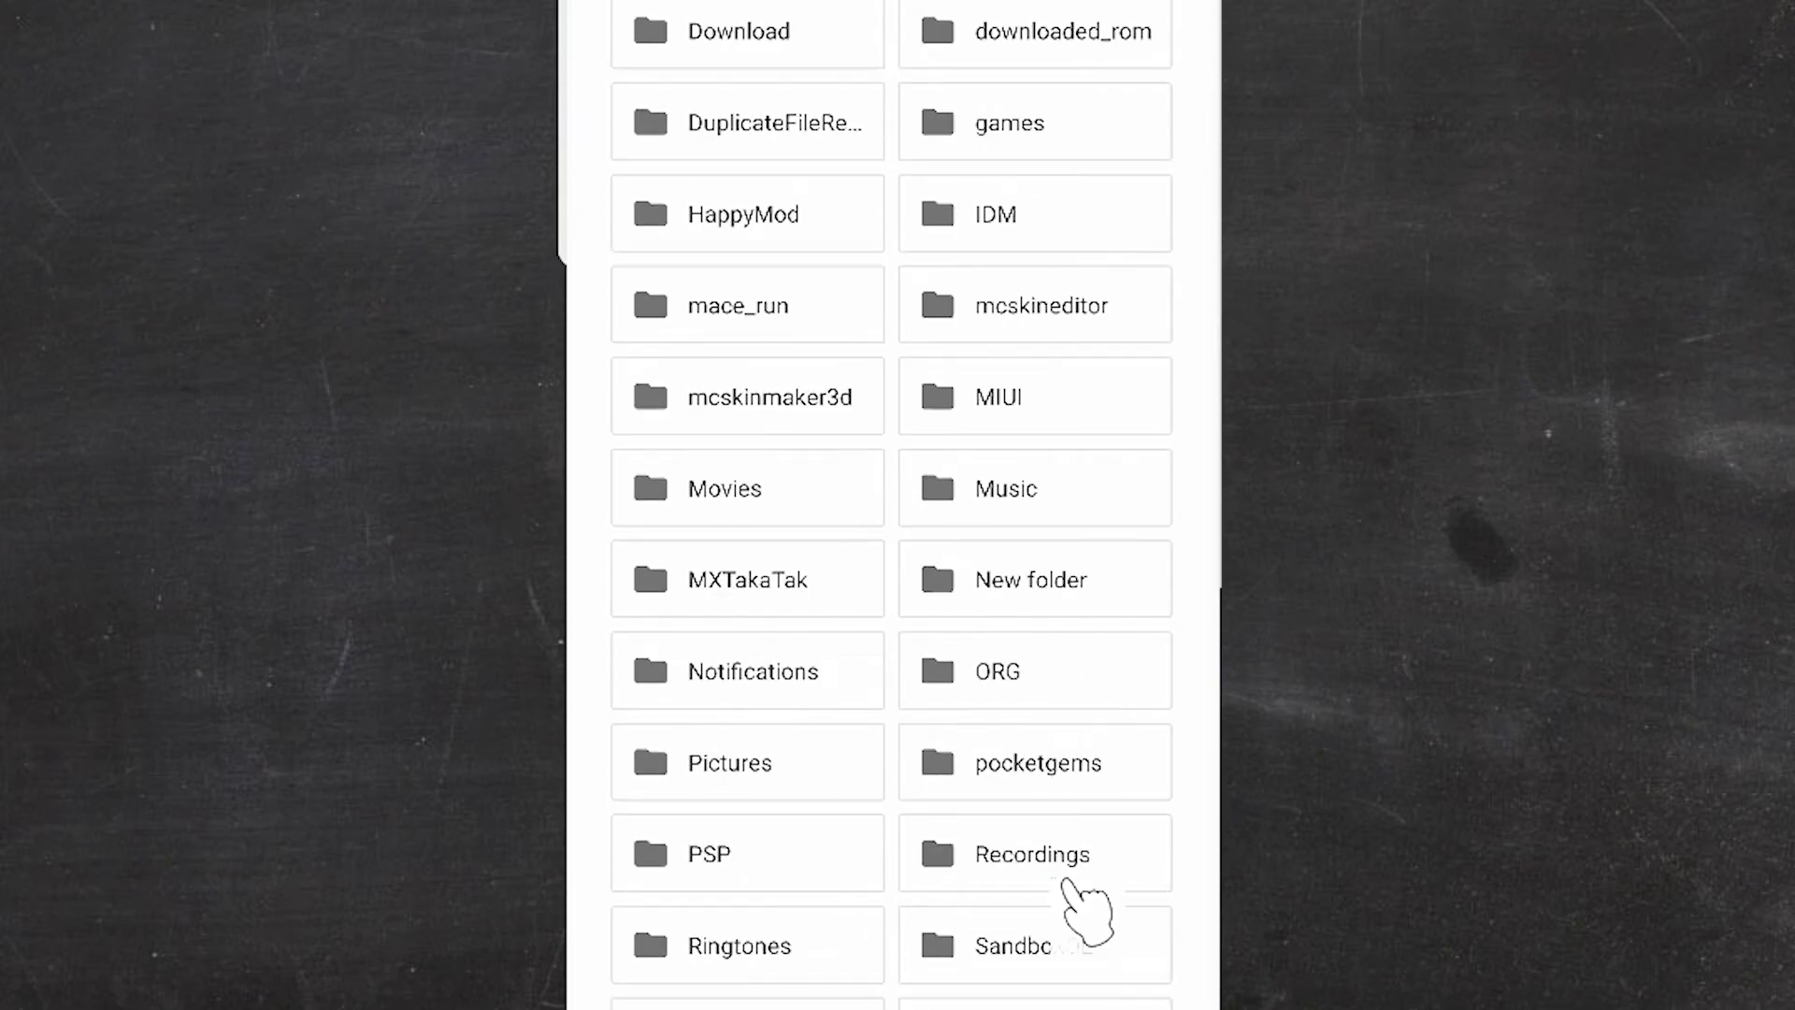
pyautogui.moveTo(1066, 882); pyautogui.dragTo(1050, 220)
pyautogui.moveTo(977, 939); pyautogui.dragTo(979, 654)
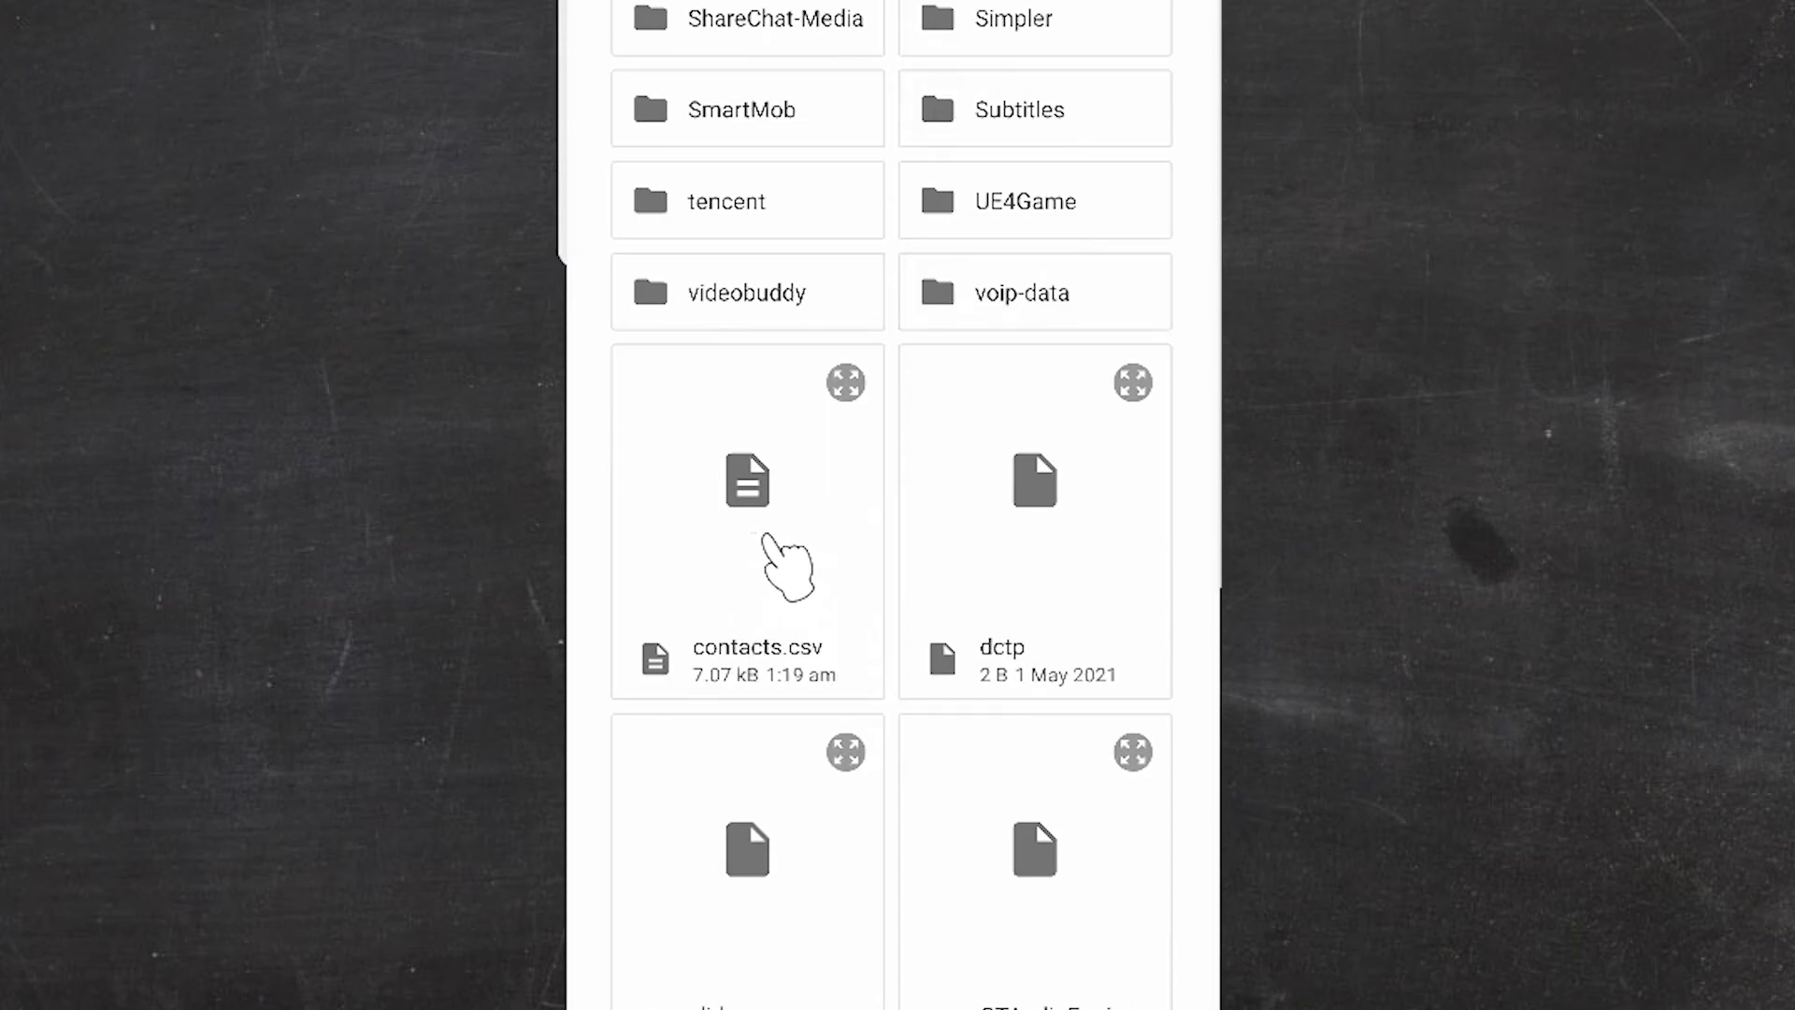
pyautogui.click(785, 566)
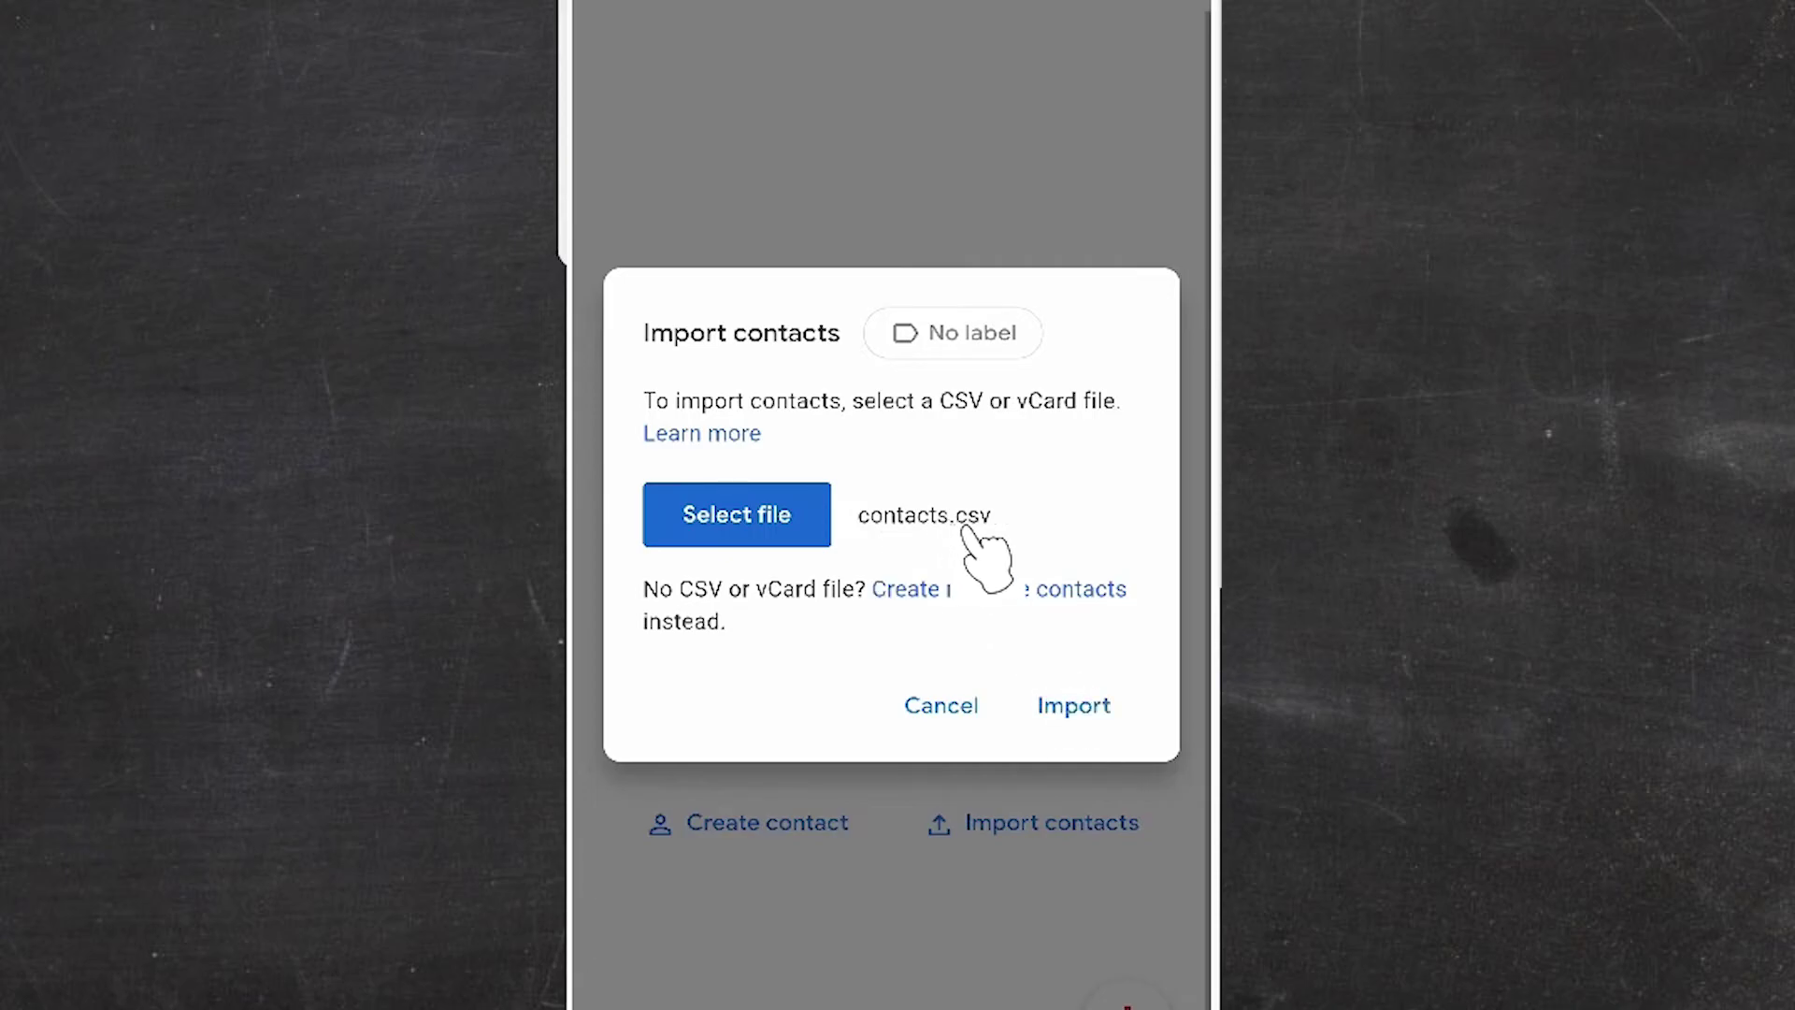
pyautogui.click(1092, 707)
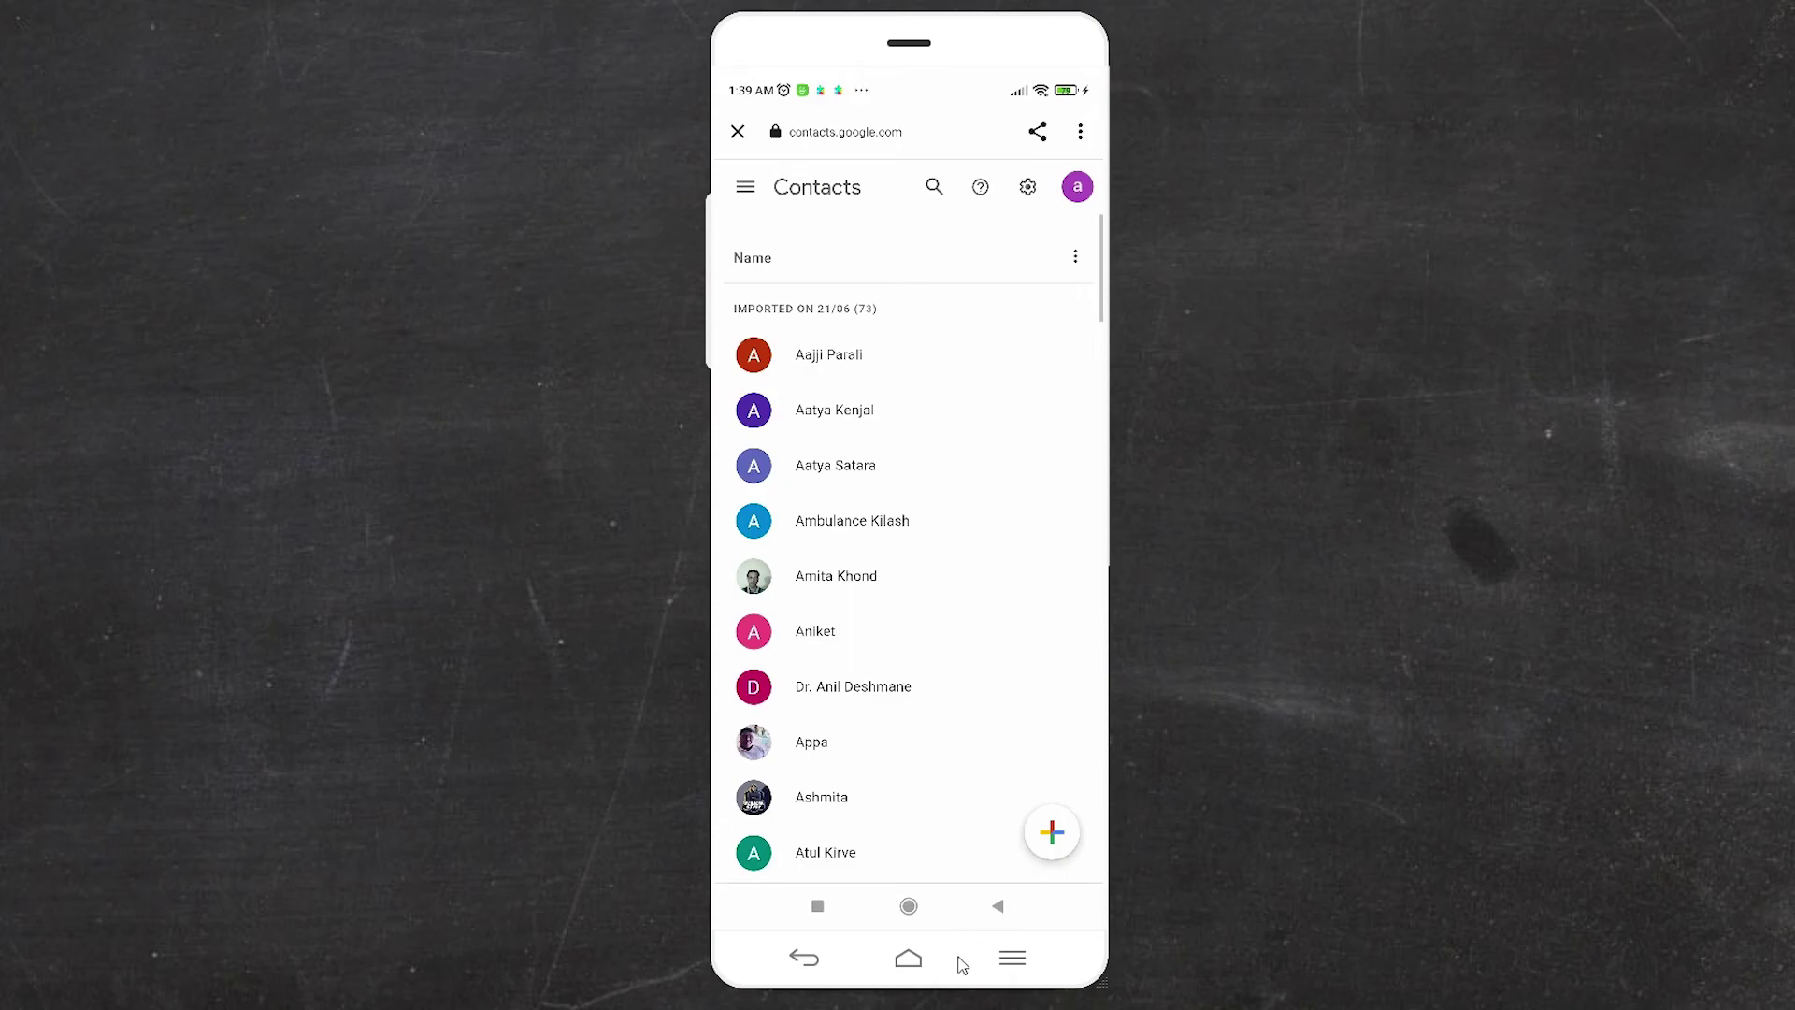
# Step: After reviewing the 73 contacts imported on 21/06, return to the phone's home screen
pyautogui.click(909, 909)
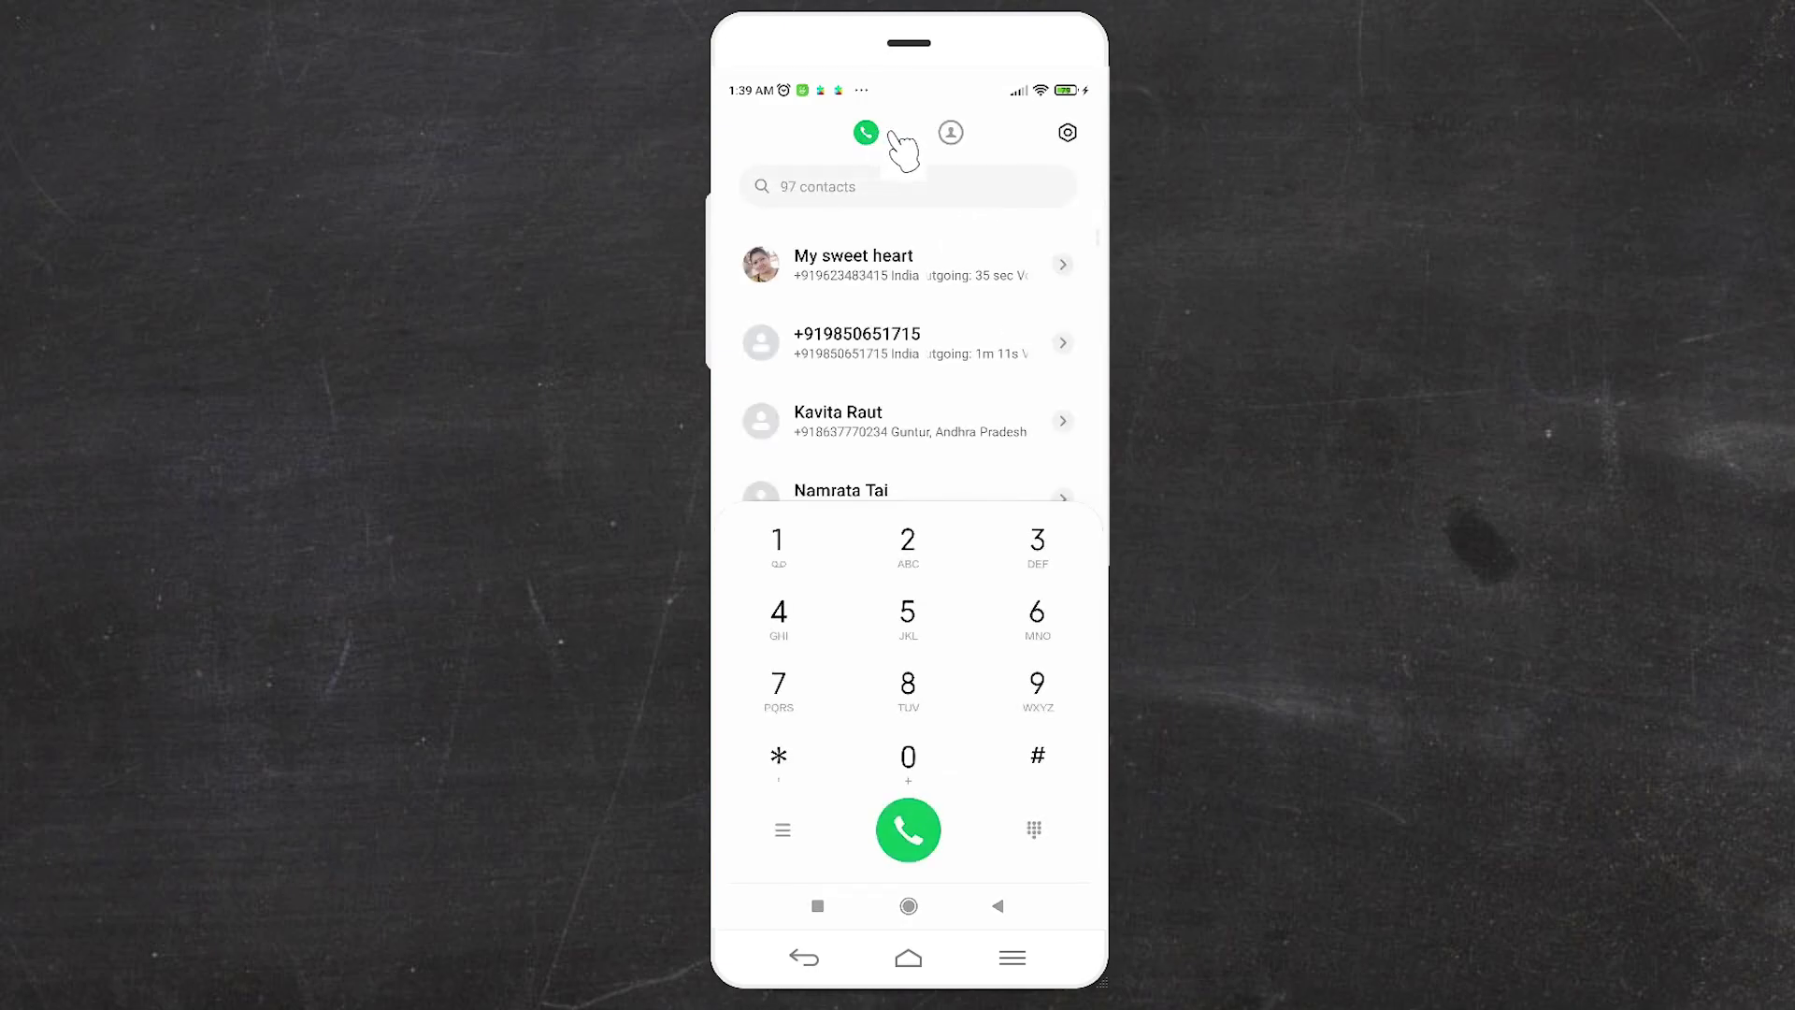
pyautogui.click(972, 134)
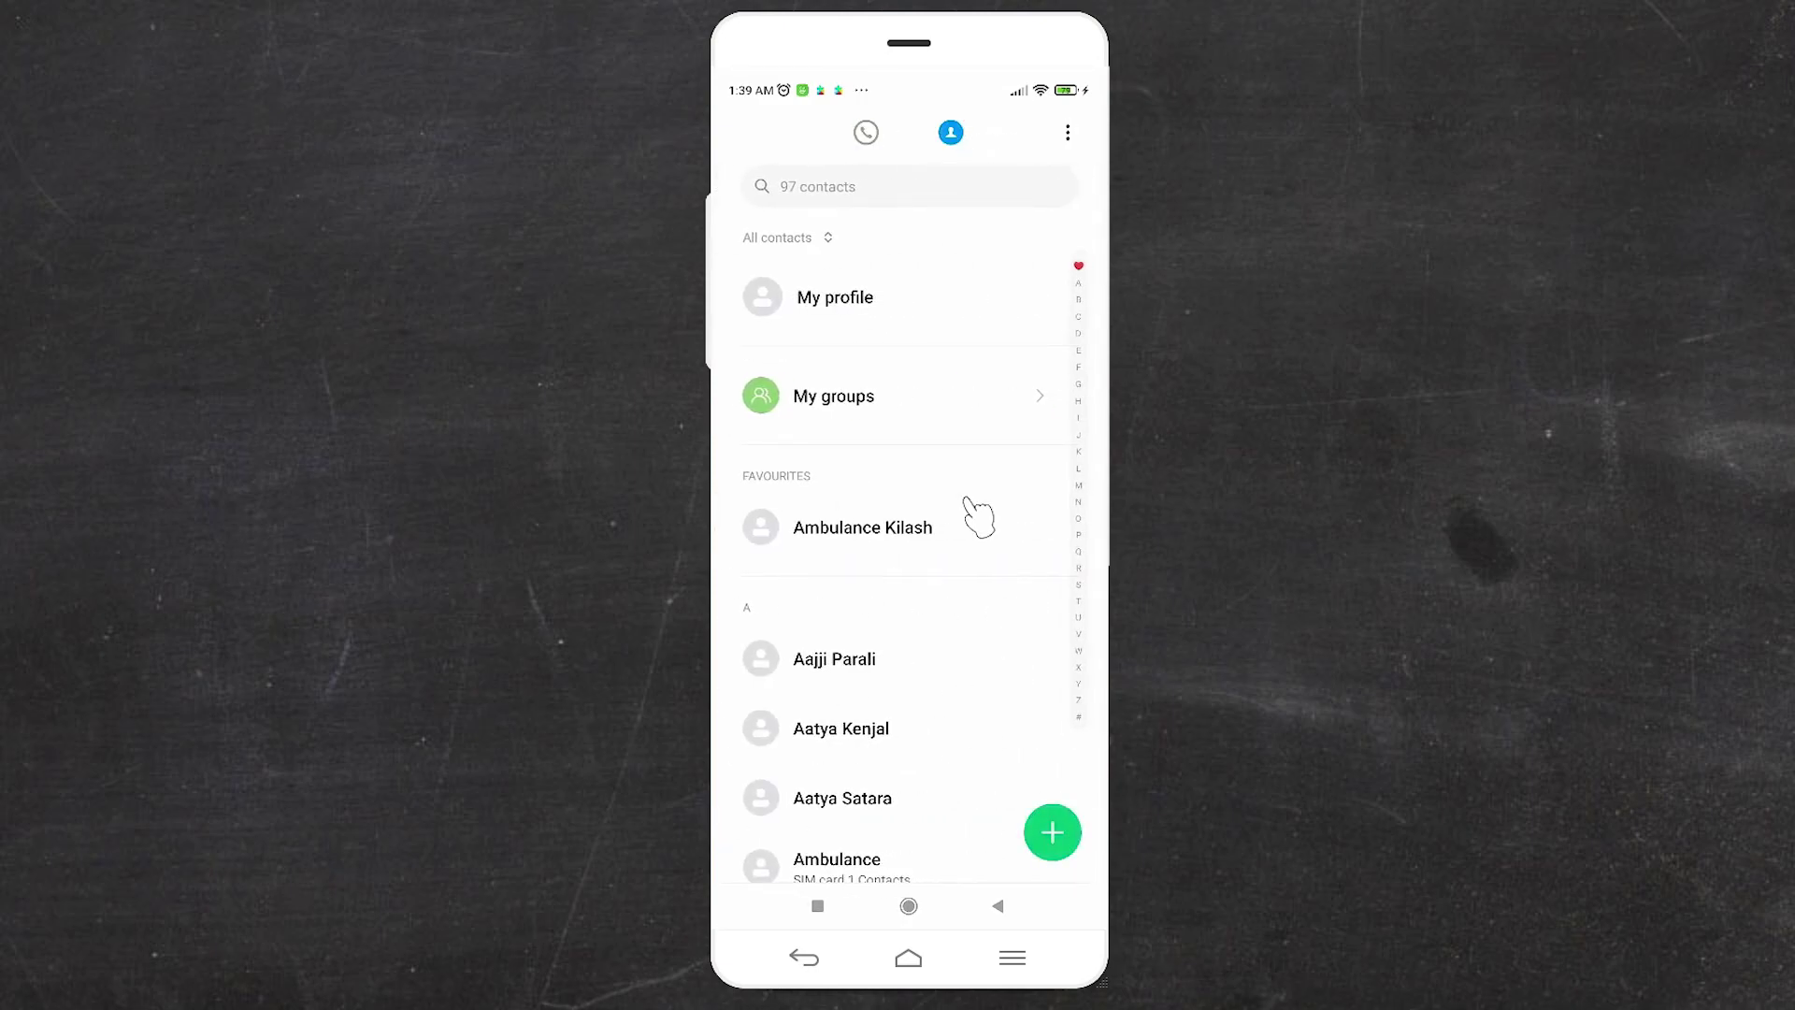
pyautogui.scroll(-4, 970, 513)
pyautogui.scroll(3, 1080, 458)
pyautogui.scroll(2, 1080, 458)
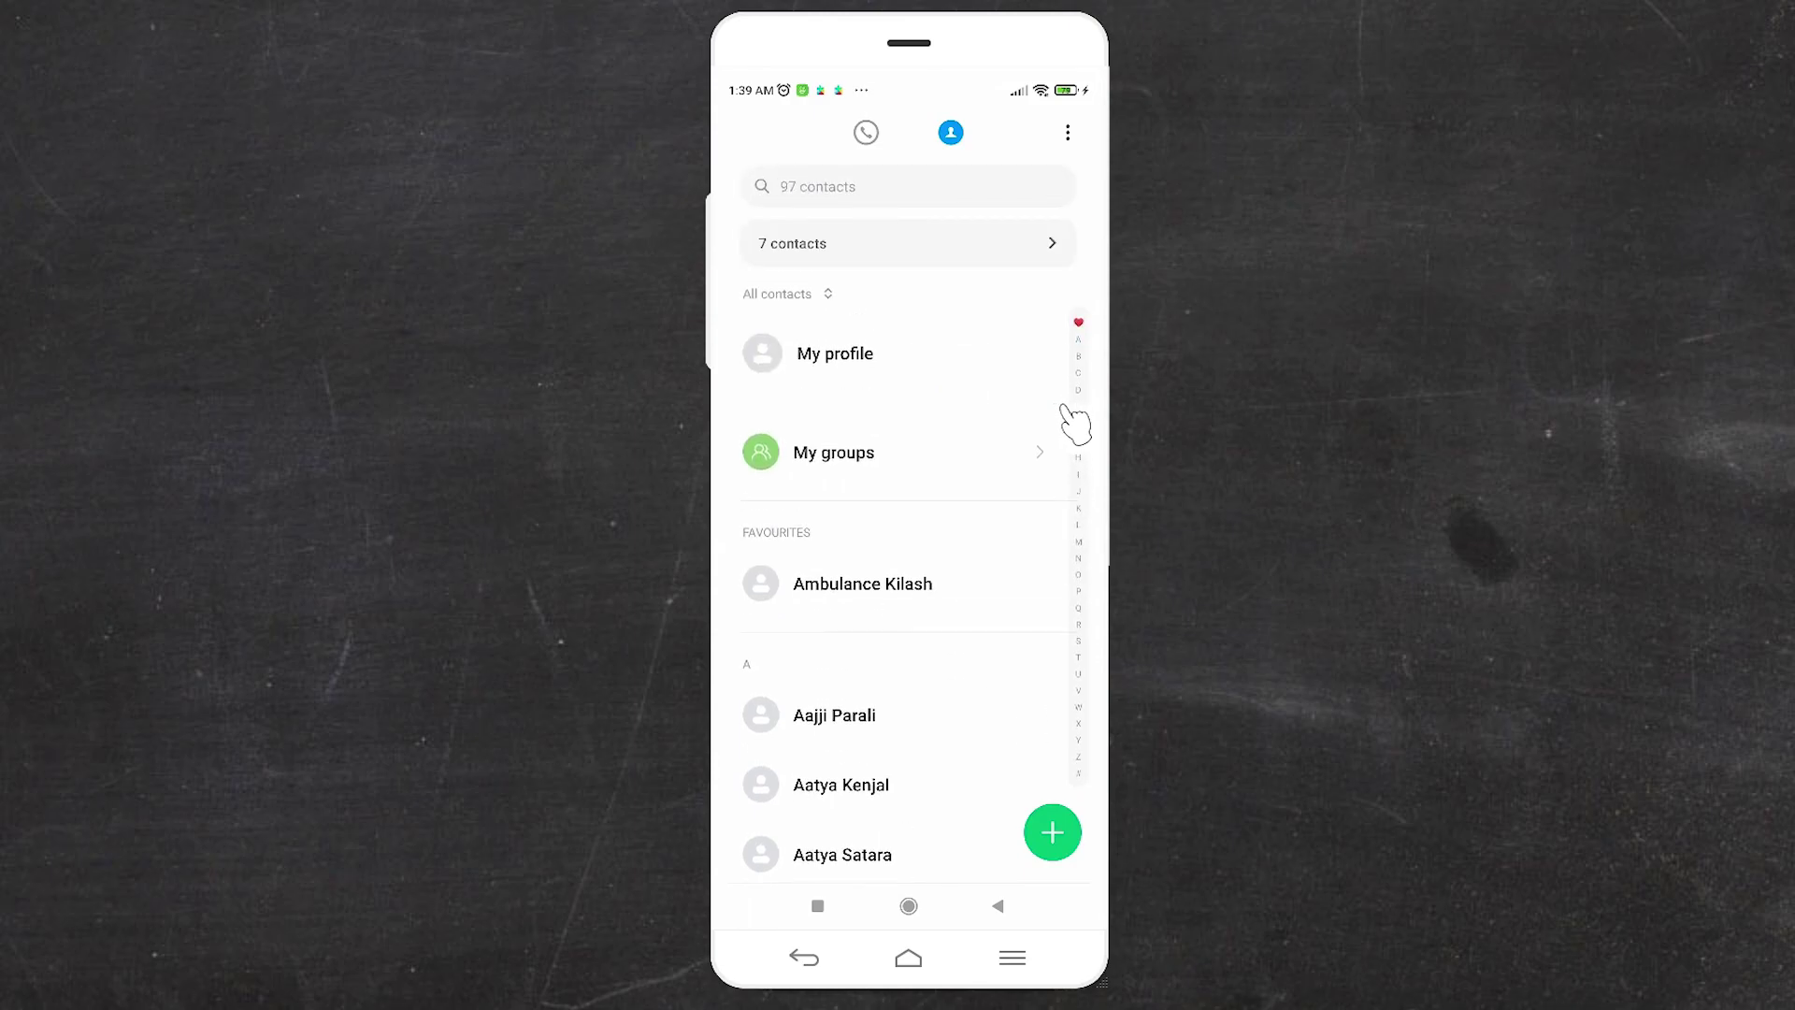